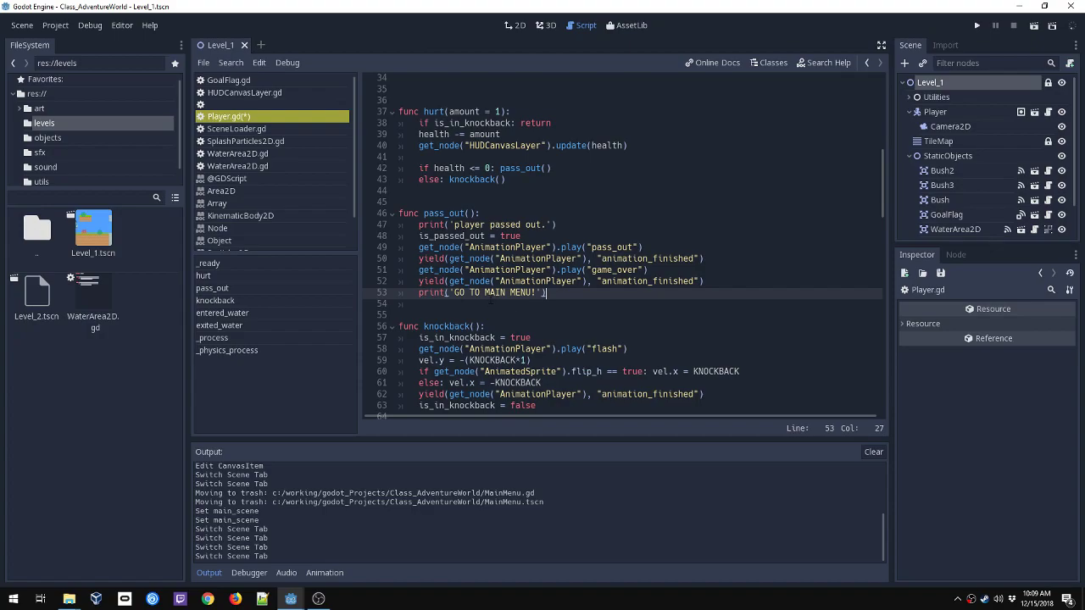
{"action": "left_click", "coordinate": [514, 26]}
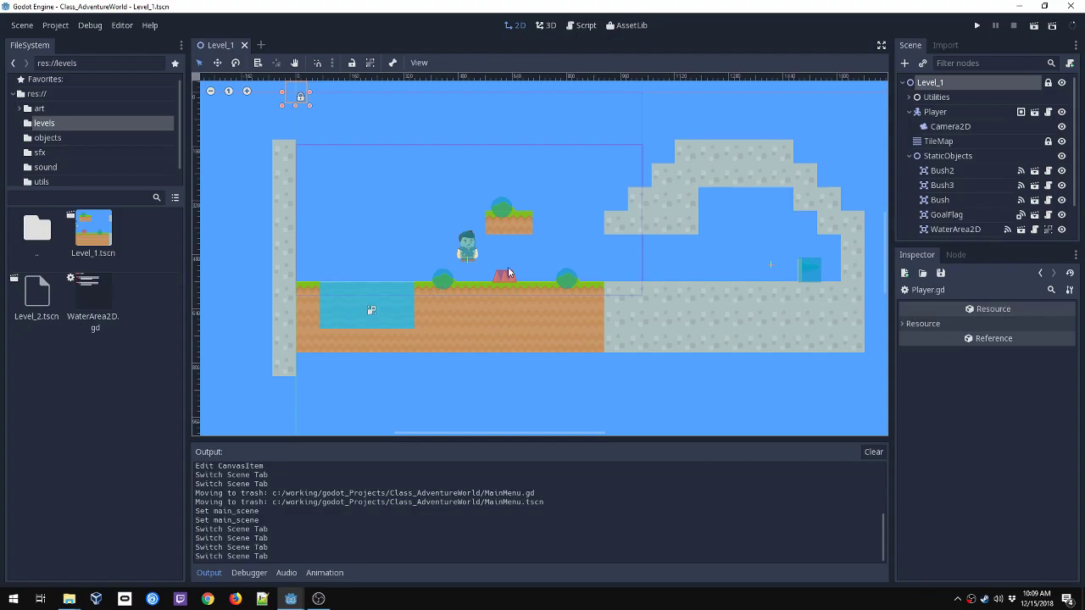
{"action": "left_click", "coordinate": [582, 26]}
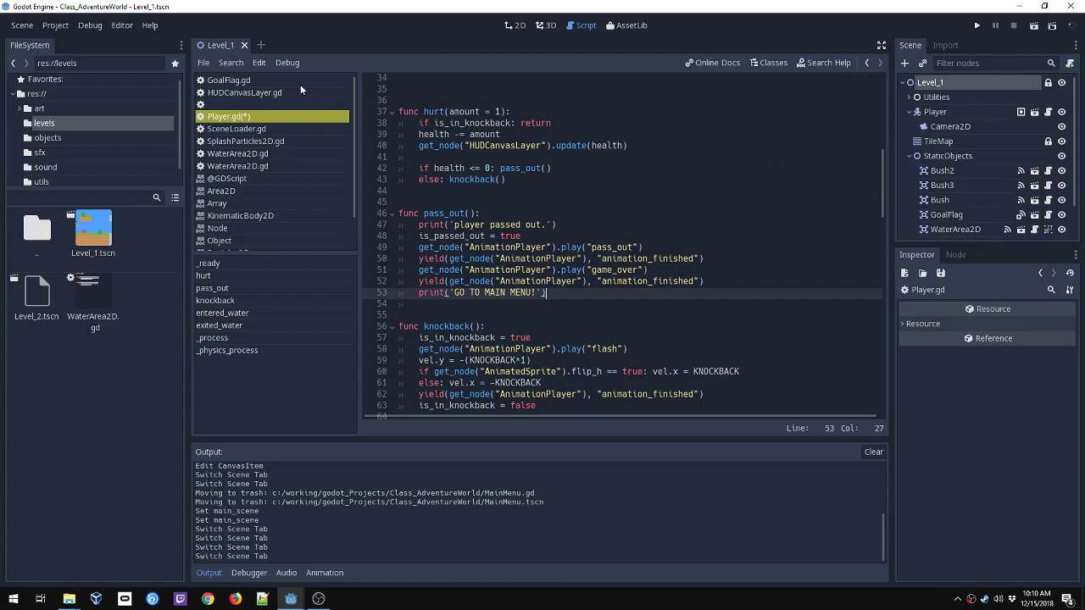
- Create a new empty scene and show it in the 2D workspace
{"action": "left_click", "coordinate": [260, 45]}
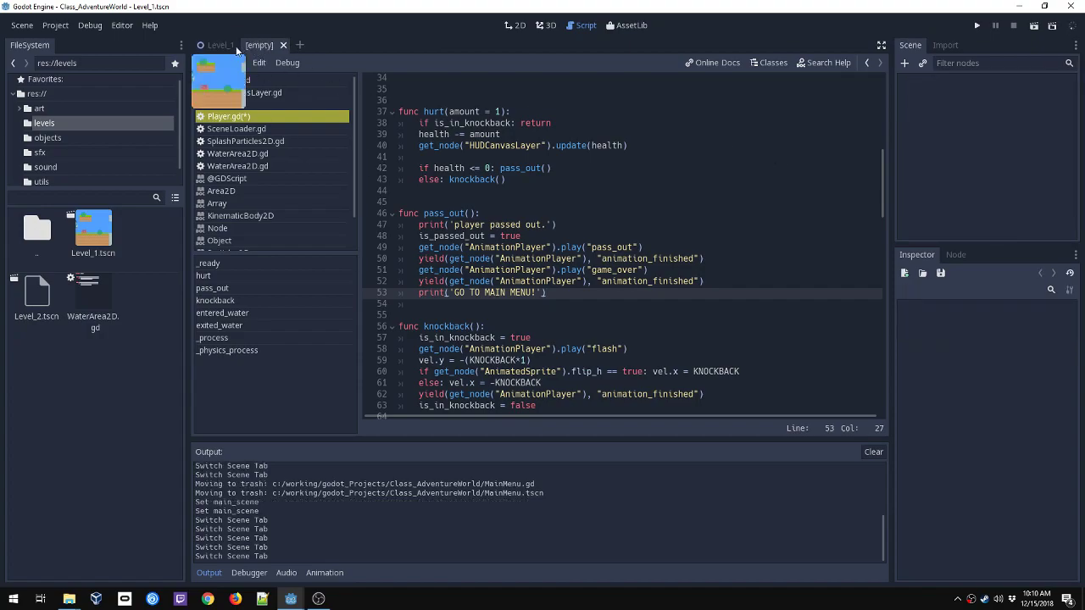
{"action": "left_click", "coordinate": [507, 26]}
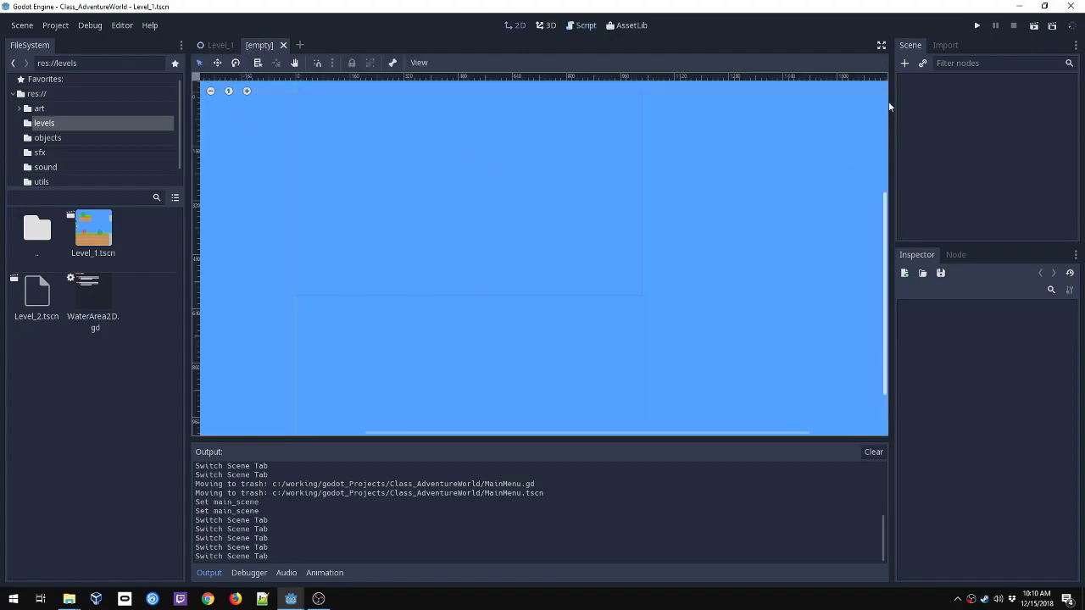
{"action": "middle_click_drag", "start_coordinate": [477, 195], "coordinate": [520, 218]}
{"action": "key", "text": "ctrl+a"}
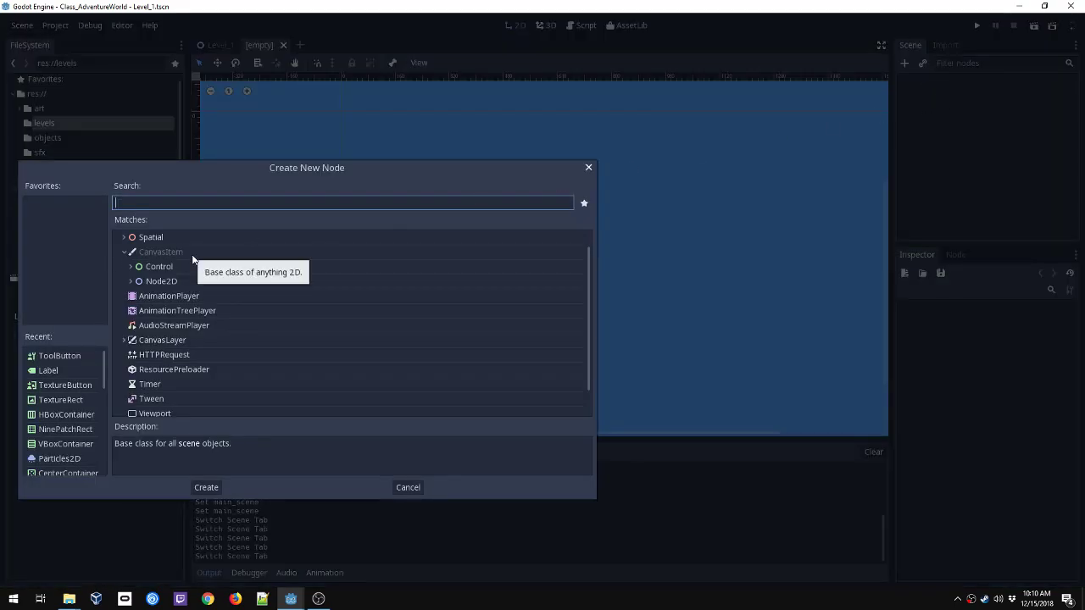
{"action": "left_click", "coordinate": [129, 269]}
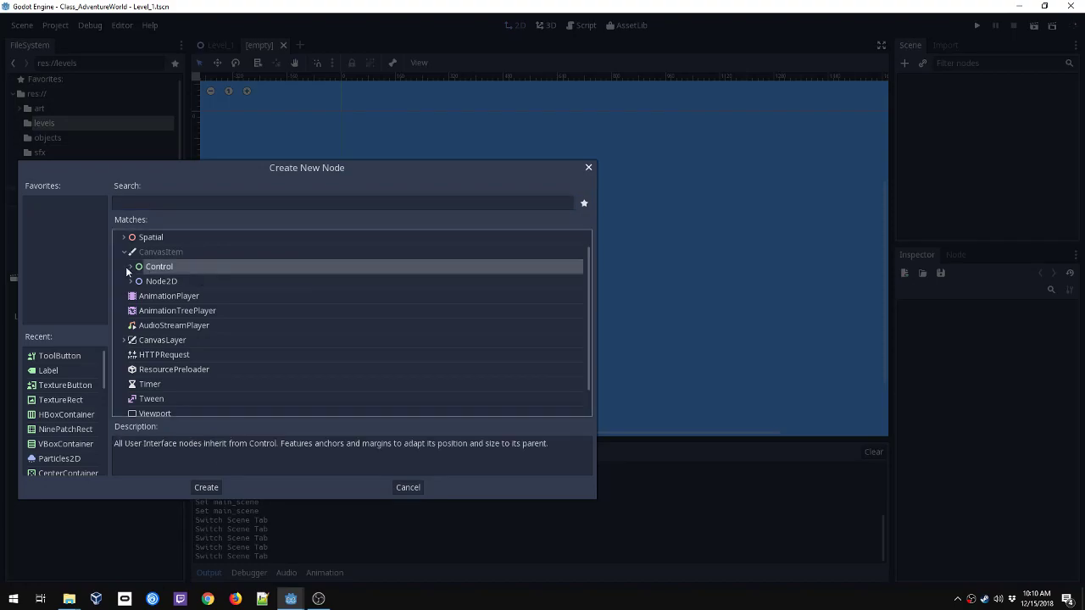
{"action": "left_click", "coordinate": [133, 268]}
{"action": "scroll", "coordinate": [210, 344], "scroll_direction": "down", "scroll_amount": 5}
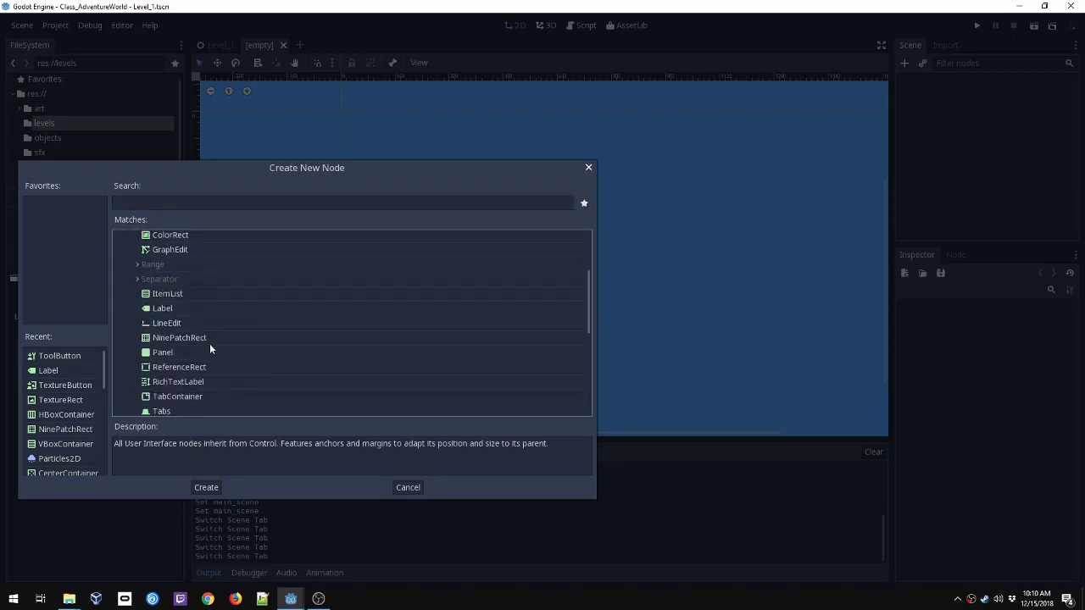
{"action": "scroll", "coordinate": [205, 344], "scroll_direction": "up", "scroll_amount": 5}
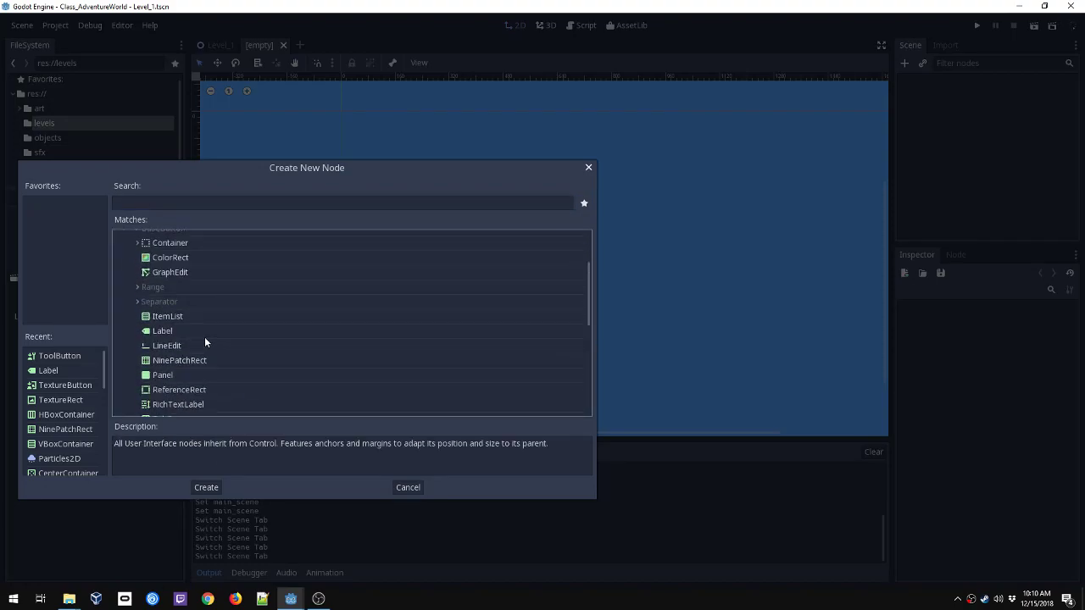
{"action": "left_click", "coordinate": [175, 281]}
{"action": "double_click", "coordinate": [174, 279]}
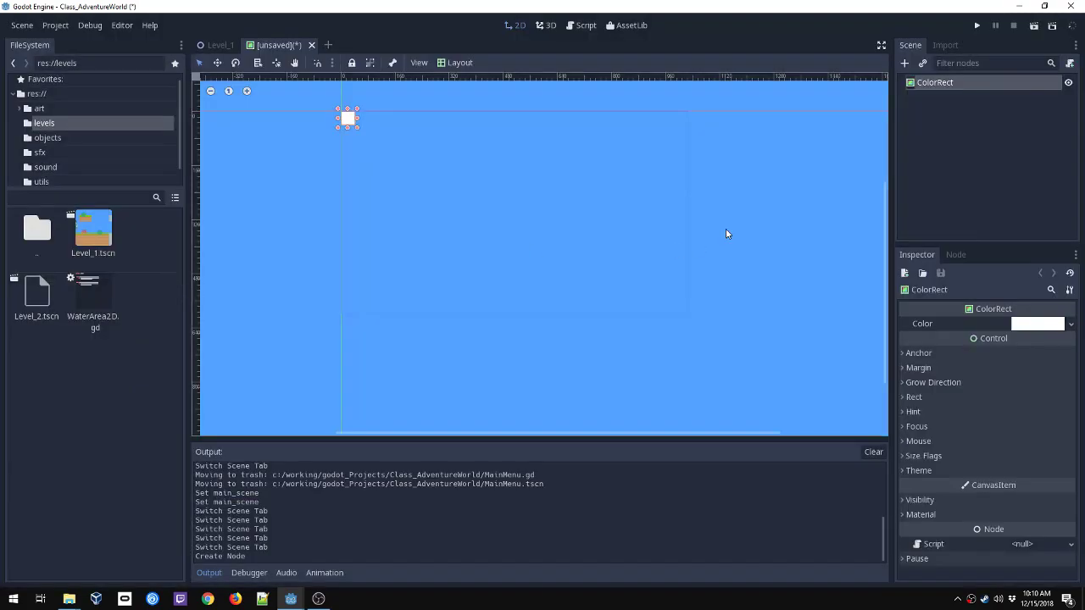
{"action": "key", "text": "Delete"}
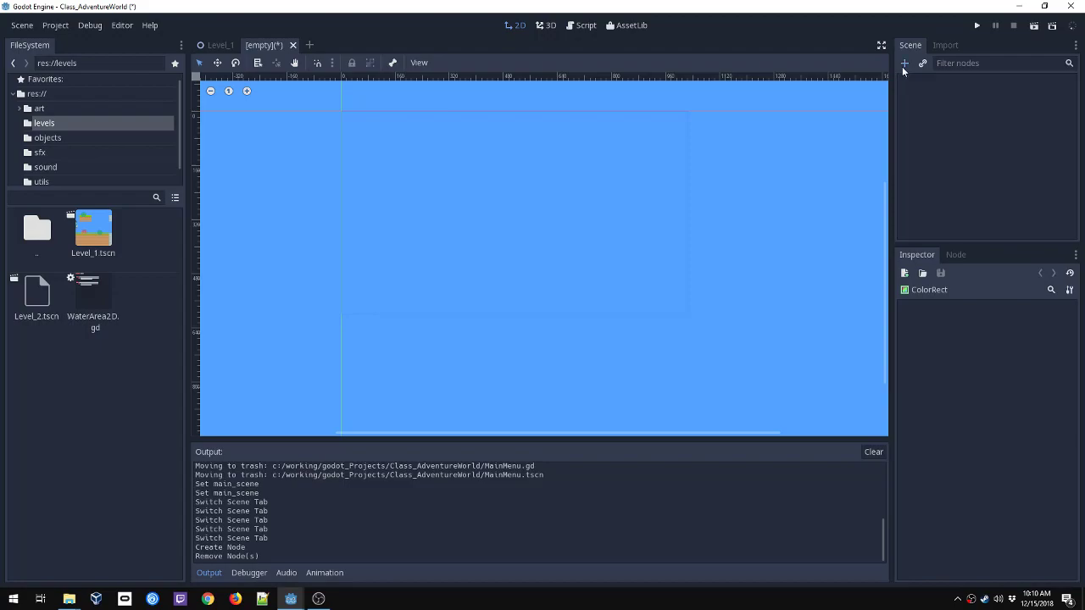
- Create a Node2D as the new scene's root and rename it main_menu
{"action": "left_click", "coordinate": [904, 64]}
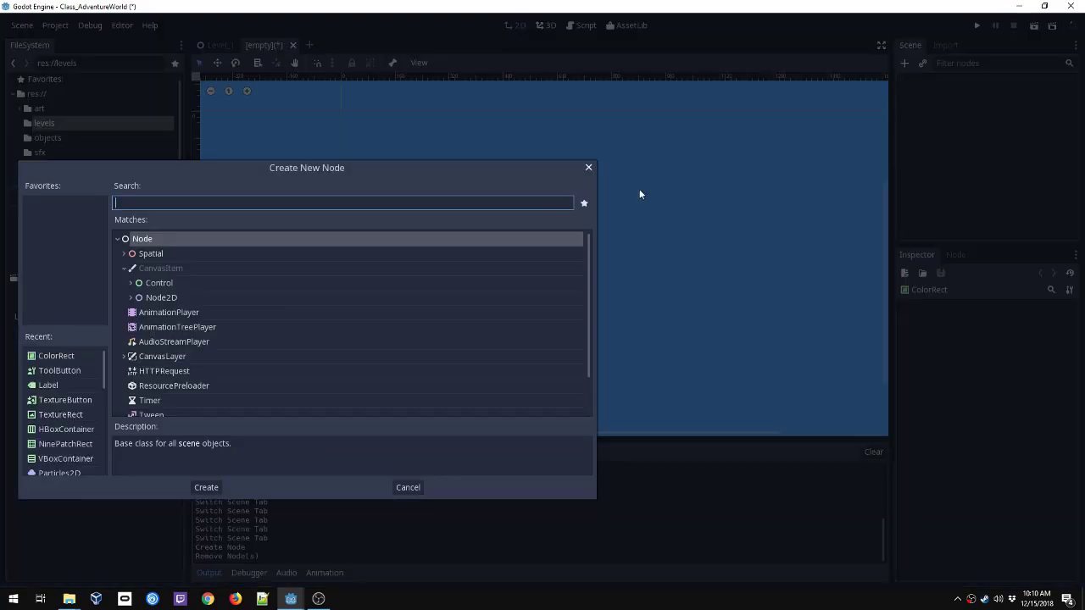
{"action": "double_click", "coordinate": [174, 298]}
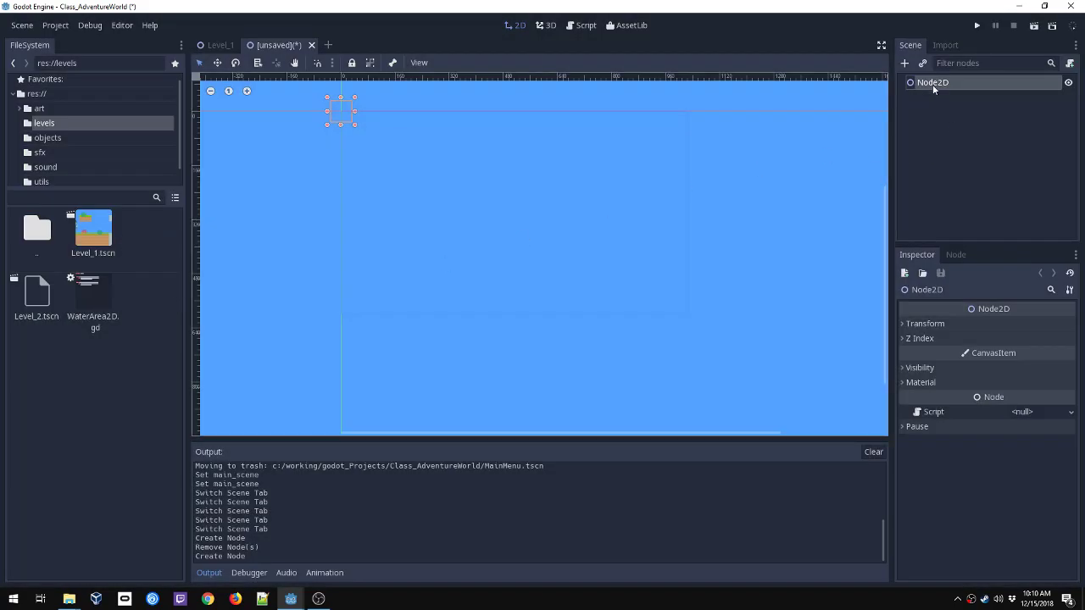
{"action": "double_click", "coordinate": [962, 83]}
{"action": "type", "text": "main_menu"}
{"action": "key", "text": "Return"}
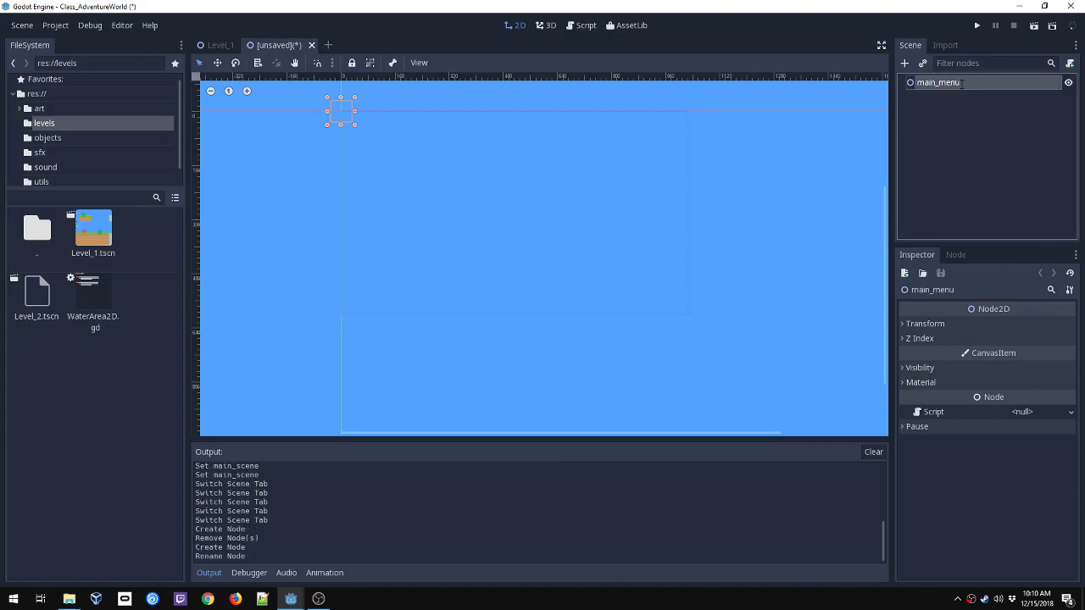
- Add a CanvasLayer node as a child of the main_menu root
{"action": "right_click", "coordinate": [957, 82]}
{"action": "left_click", "coordinate": [957, 85]}
{"action": "right_click", "coordinate": [956, 86]}
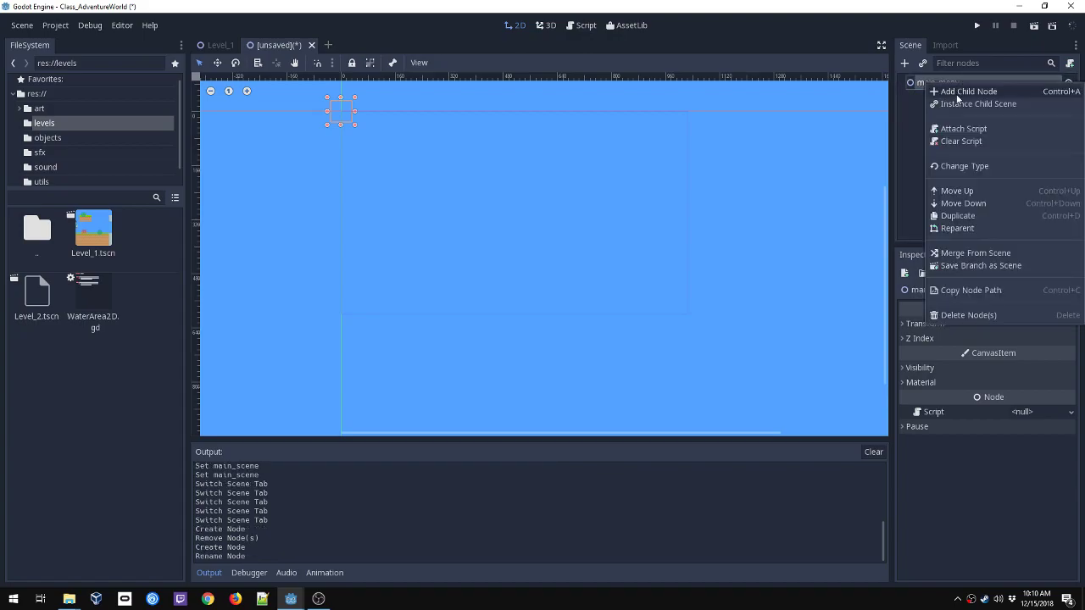
{"action": "left_click", "coordinate": [956, 92]}
{"action": "left_click", "coordinate": [169, 357]}
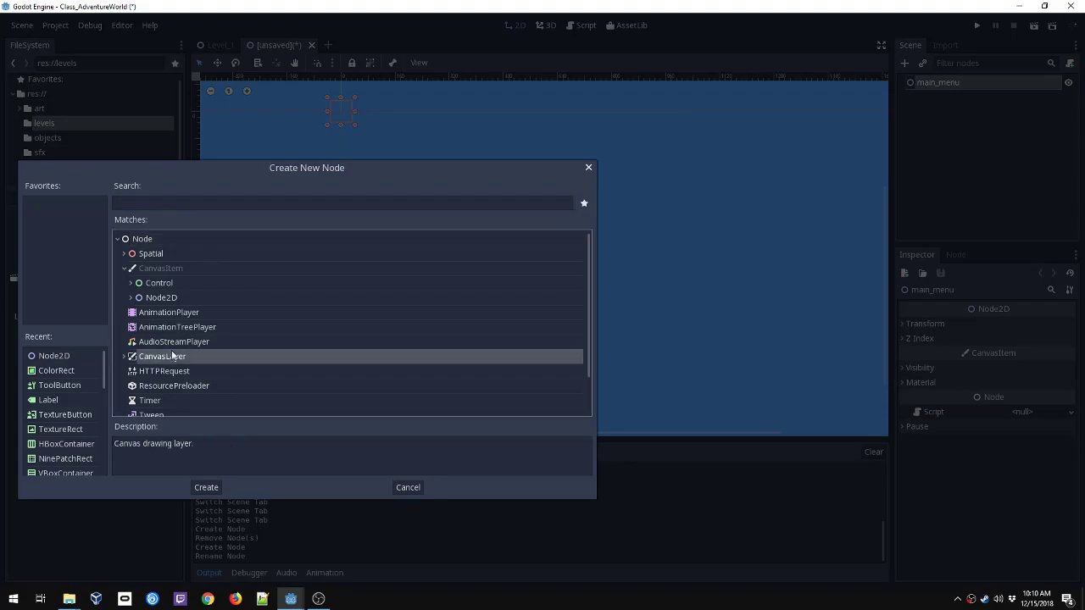
{"action": "double_click", "coordinate": [167, 356]}
- Add a ColorRect node as a child of the CanvasLayer
{"action": "right_click", "coordinate": [927, 102]}
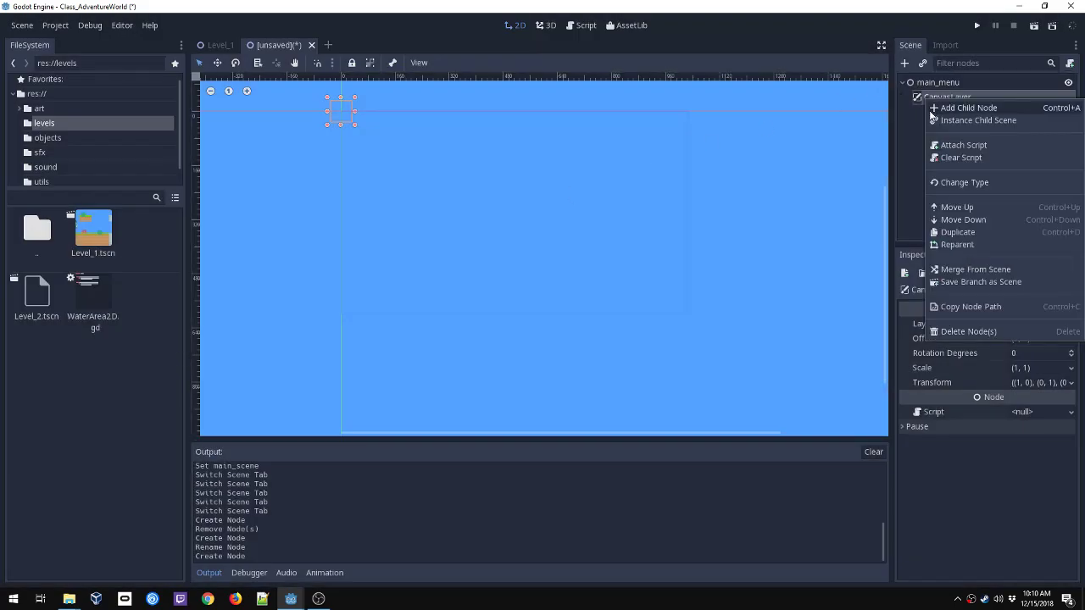
{"action": "left_click", "coordinate": [933, 111]}
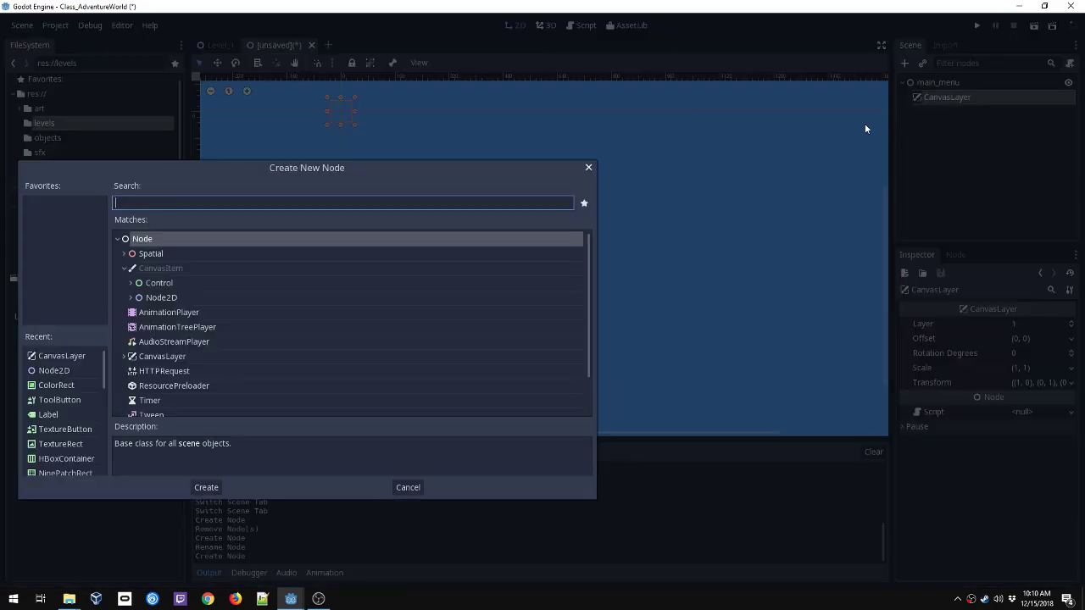
{"action": "left_click", "coordinate": [132, 283]}
{"action": "double_click", "coordinate": [154, 342]}
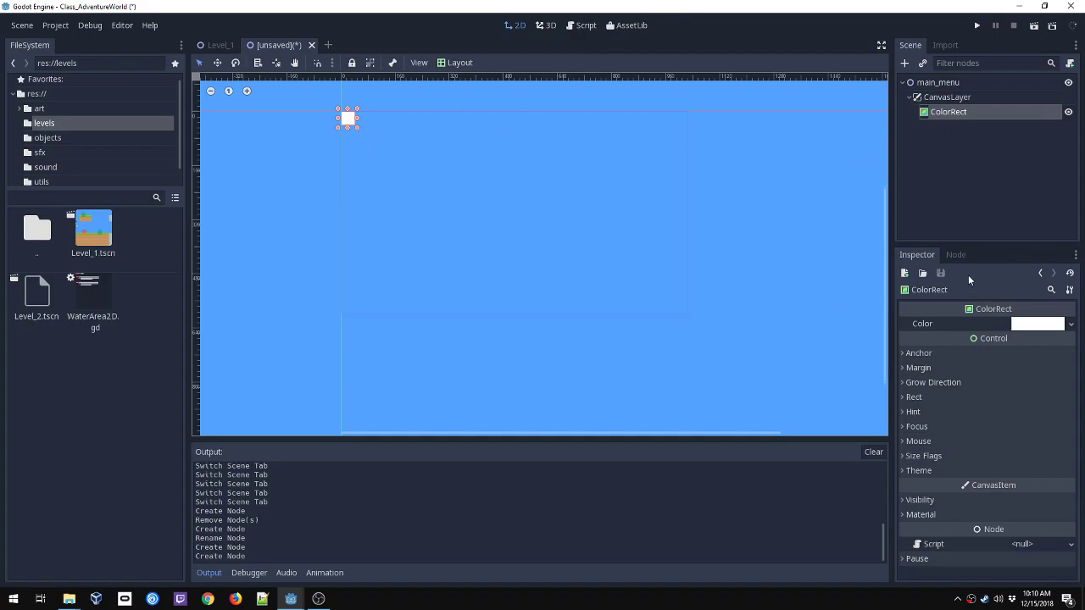
- Set the ColorRect's right and bottom anchors to 1
{"action": "left_click", "coordinate": [919, 354]}
{"action": "left_click", "coordinate": [919, 428]}
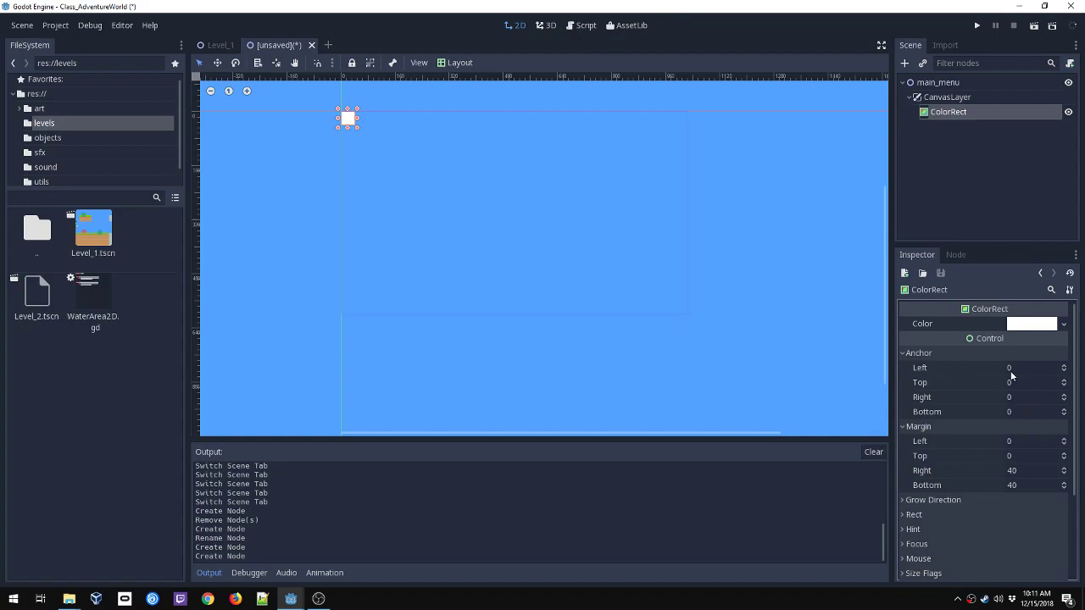
{"action": "left_click", "coordinate": [1022, 399]}
{"action": "type", "text": "1"}
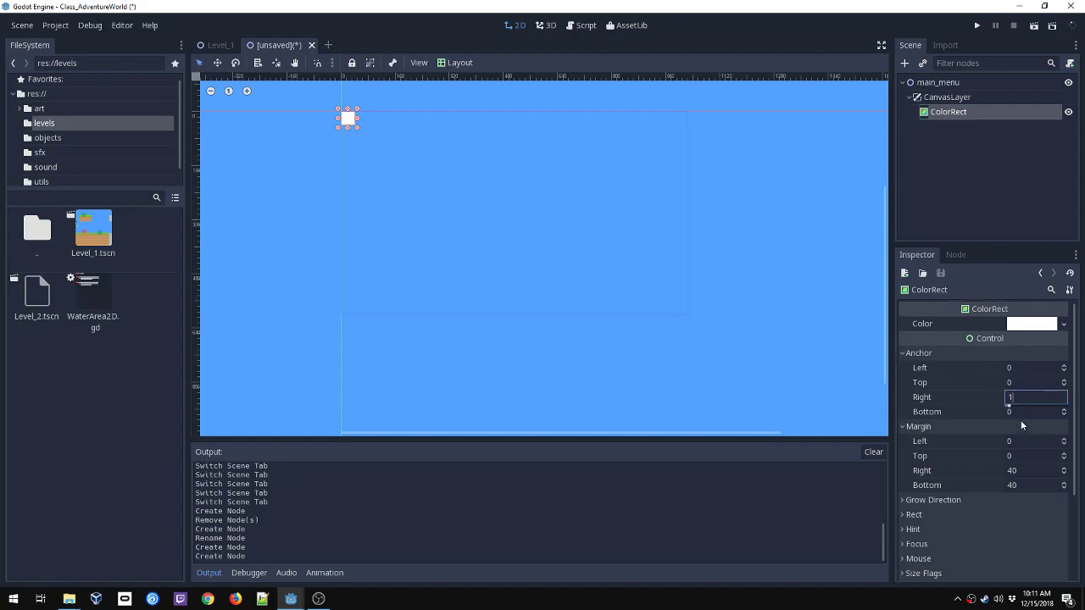
{"action": "key", "text": "Return"}
{"action": "left_click", "coordinate": [1020, 412]}
{"action": "type", "text": "1"}
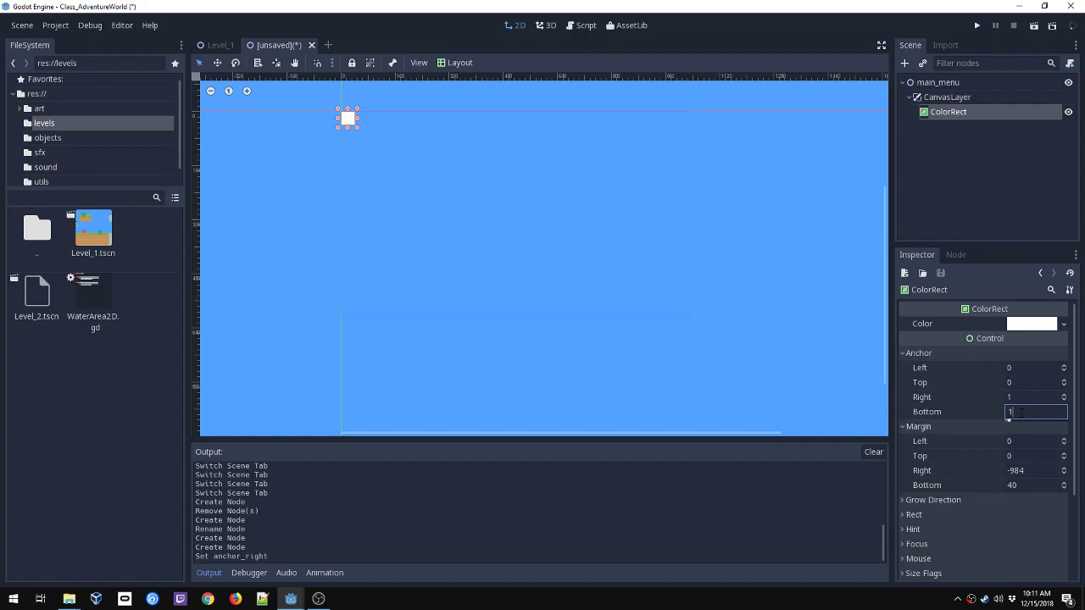
{"action": "key", "text": "Return"}
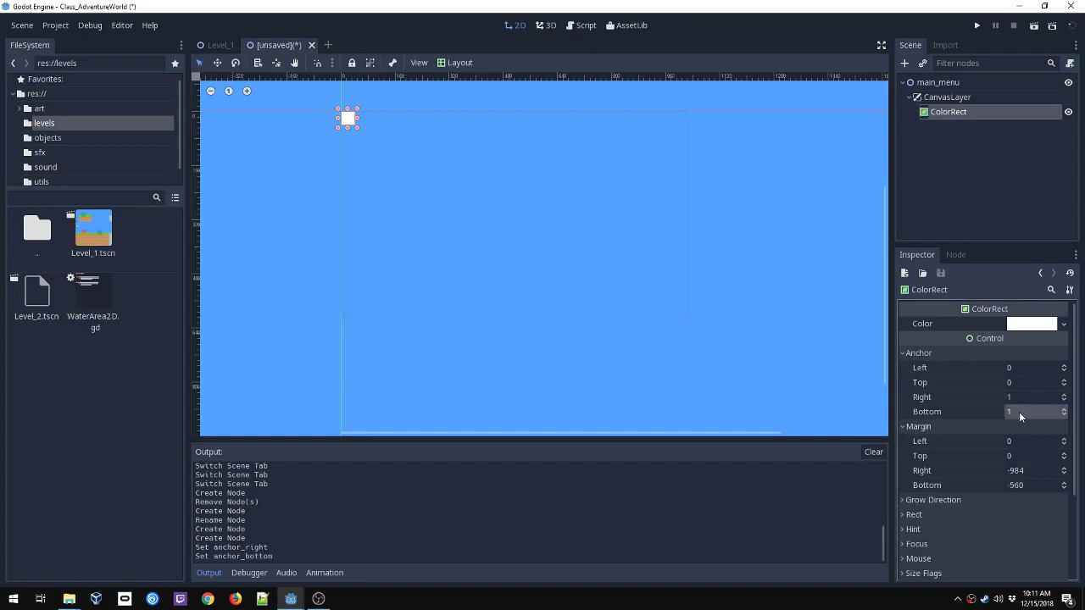
- Set the ColorRect's right and bottom margins to 0 so it fills the screen area
{"action": "left_click", "coordinate": [1022, 472]}
{"action": "type", "text": "0"}
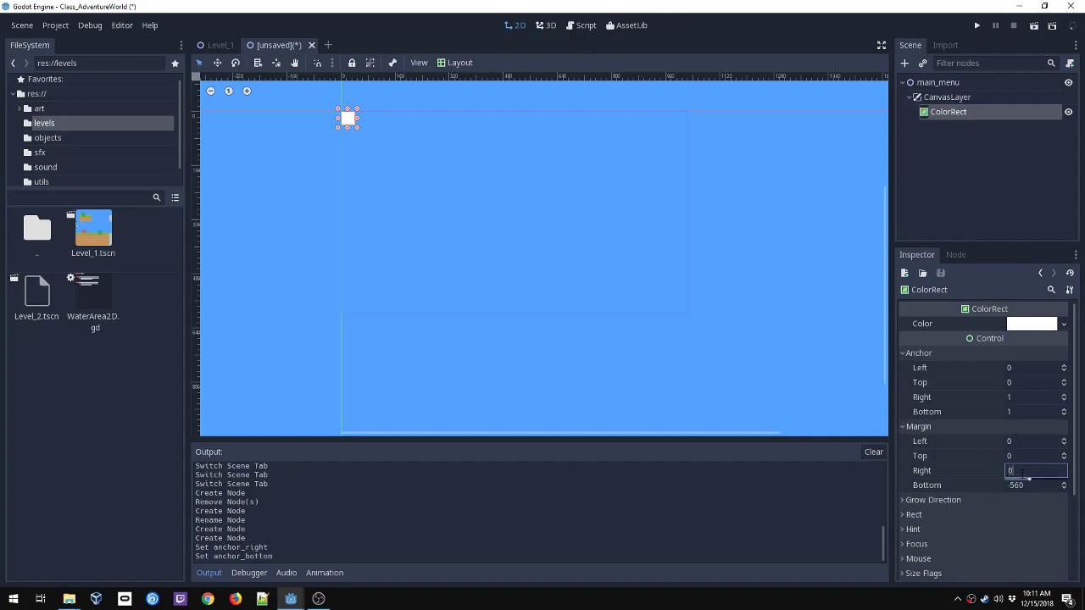
{"action": "left_click", "coordinate": [1024, 487]}
{"action": "type", "text": "0"}
{"action": "key", "text": "Return"}
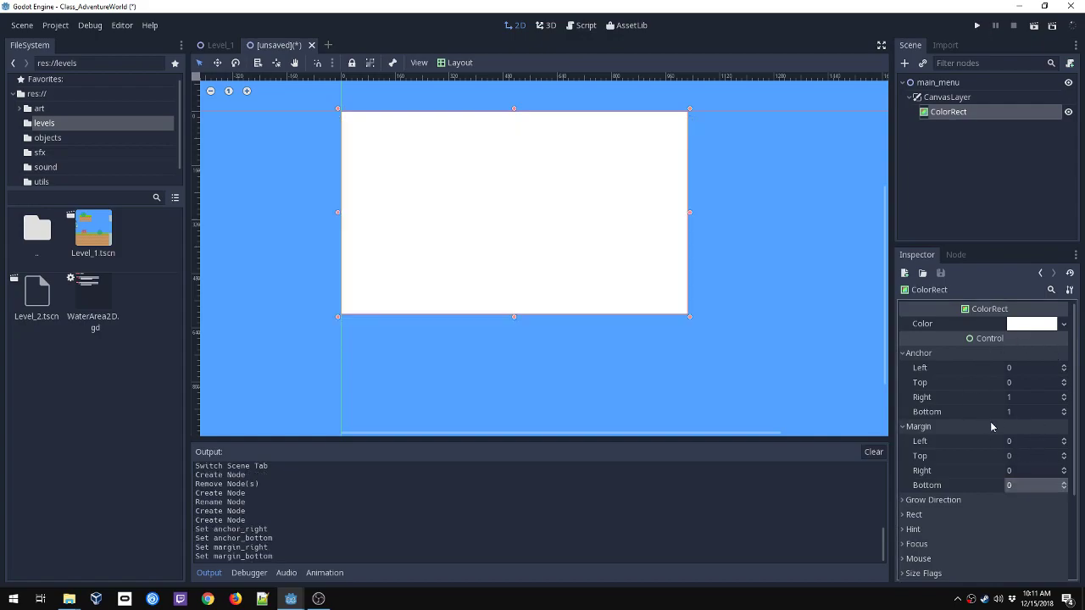
- Save the scene as main_menu.tscn in the res:// folder and browse to that folder in the project files
{"action": "key", "text": "ctrl+s"}
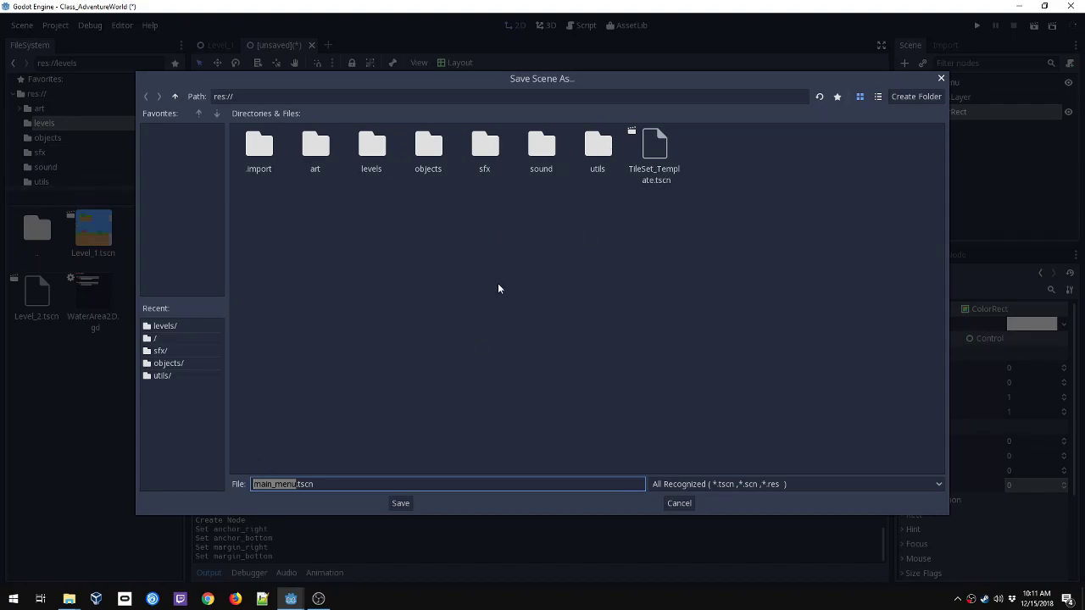
{"action": "left_click", "coordinate": [400, 504]}
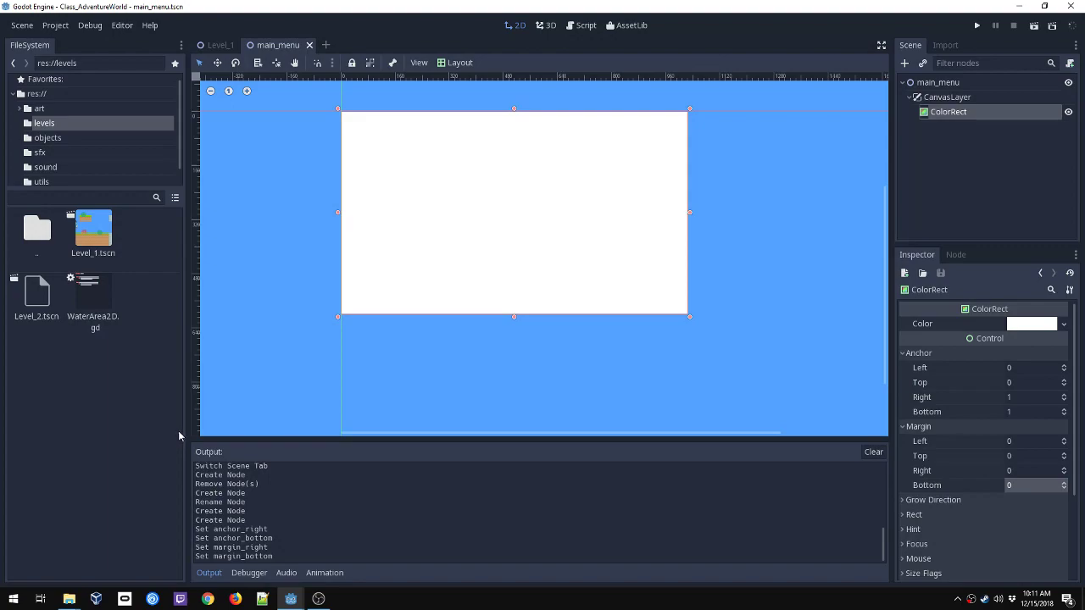
{"action": "double_click", "coordinate": [36, 229]}
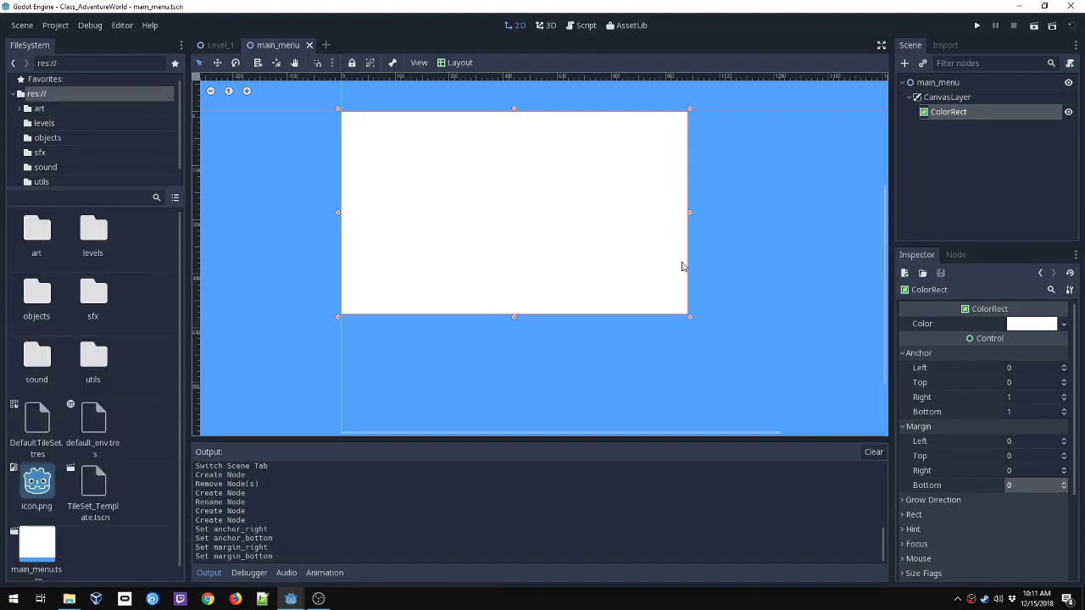
- Set the ColorRect's colour to dark blue-grey 272b38 and save the scene
{"action": "left_click", "coordinate": [1021, 325]}
{"action": "left_click_drag", "start_coordinate": [1068, 412], "coordinate": [1068, 417]}
{"action": "left_click_drag", "start_coordinate": [993, 417], "coordinate": [954, 440]}
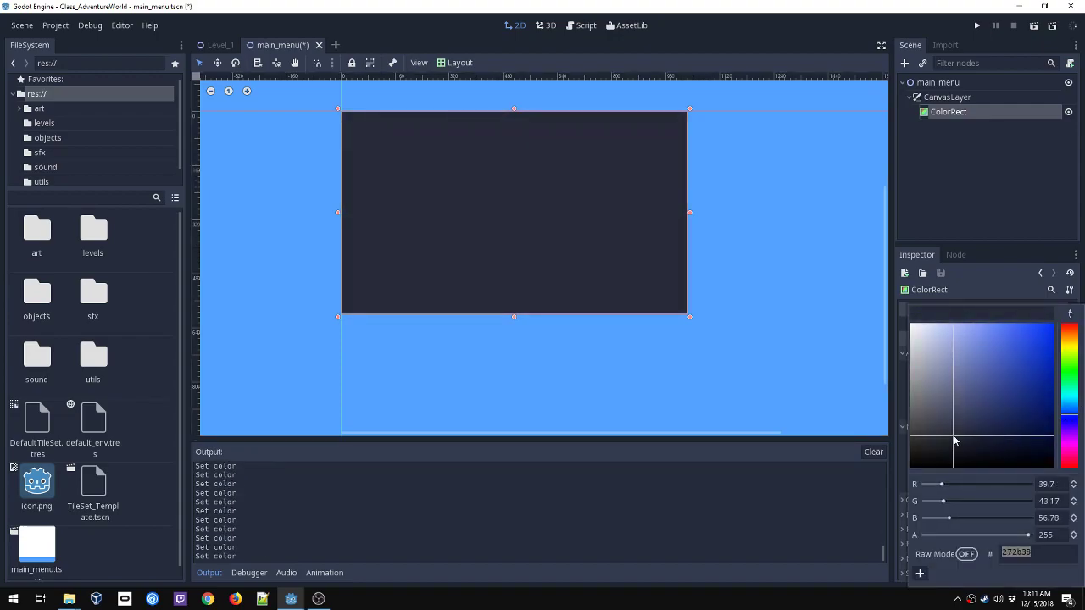
{"action": "left_click", "coordinate": [895, 378]}
{"action": "key", "text": "ctrl+s"}
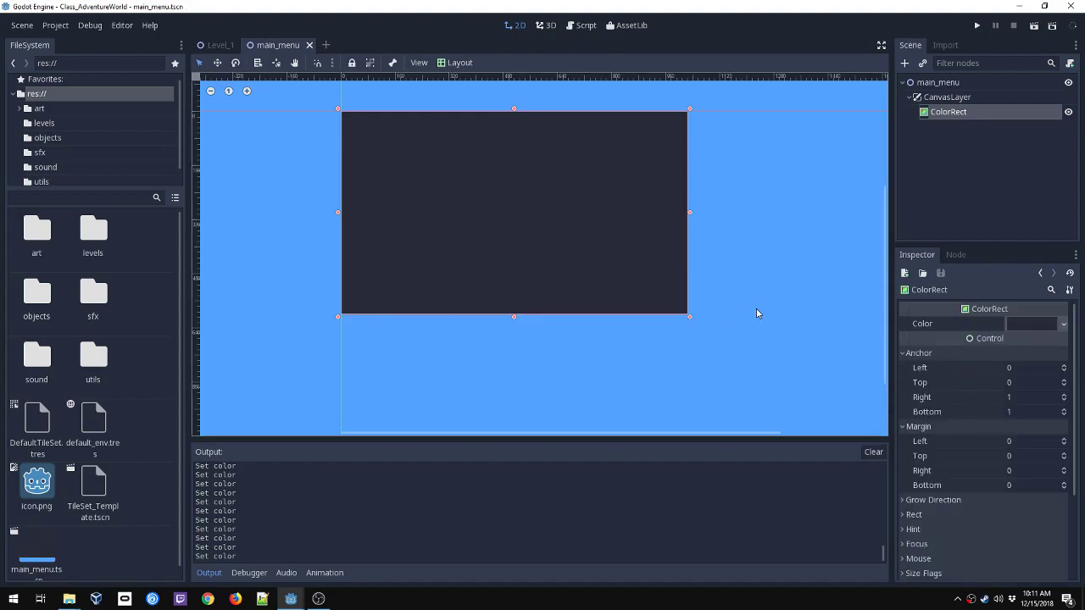
- Add a TextureRect node as a child of the CanvasLayer
{"action": "right_click", "coordinate": [960, 100]}
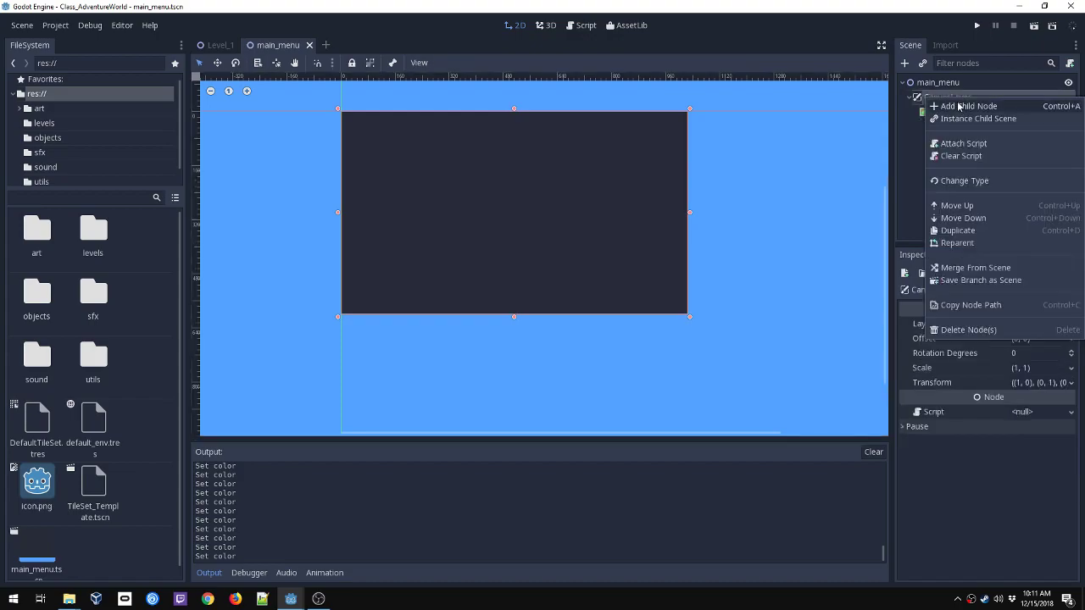
{"action": "left_click", "coordinate": [959, 107]}
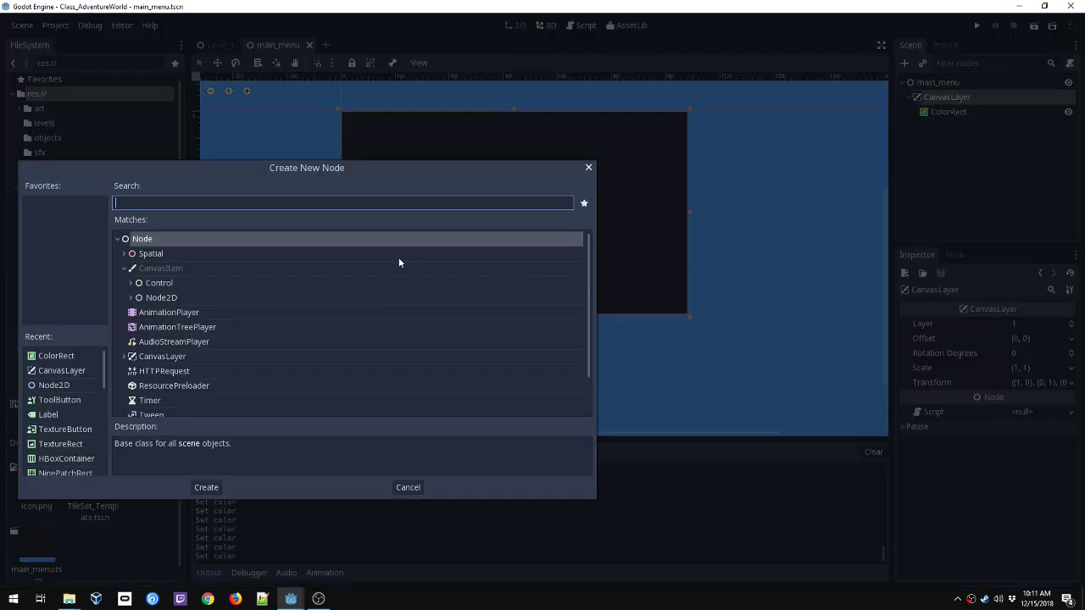
{"action": "left_click", "coordinate": [132, 283]}
{"action": "scroll", "coordinate": [188, 367], "scroll_direction": "down", "scroll_amount": 1}
{"action": "scroll", "coordinate": [188, 367], "scroll_direction": "down", "scroll_amount": 3}
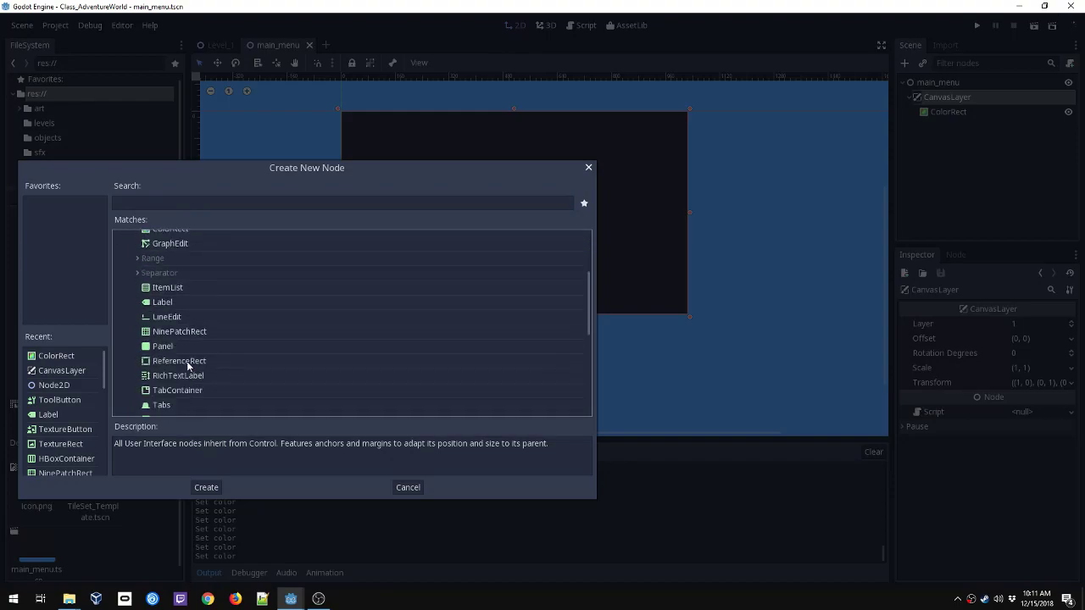
{"action": "scroll", "coordinate": [189, 365], "scroll_direction": "down", "scroll_amount": 2}
{"action": "scroll", "coordinate": [188, 365], "scroll_direction": "down", "scroll_amount": 1}
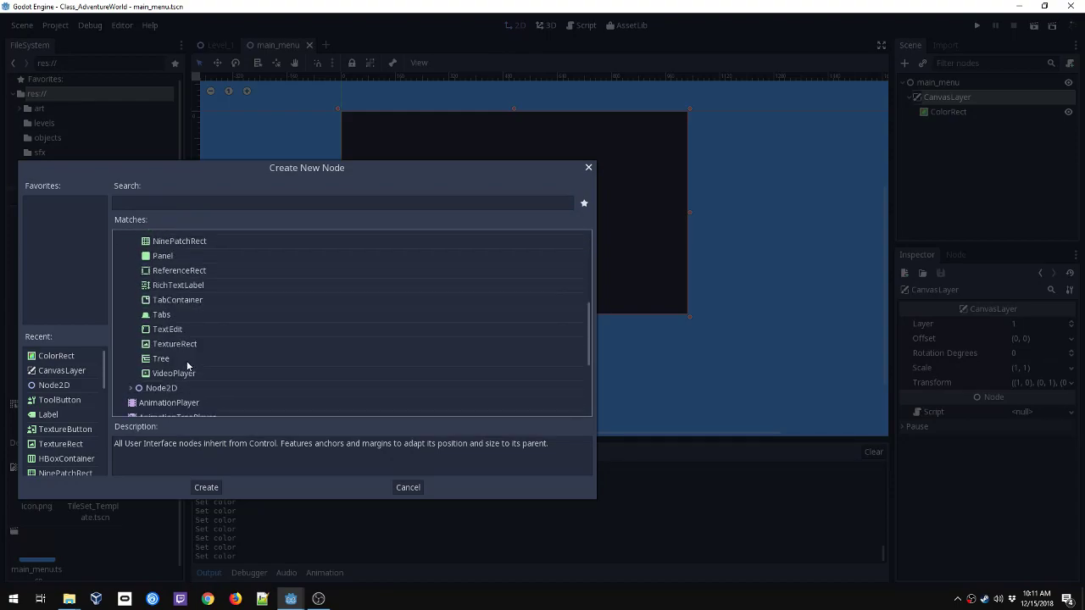
{"action": "double_click", "coordinate": [177, 345]}
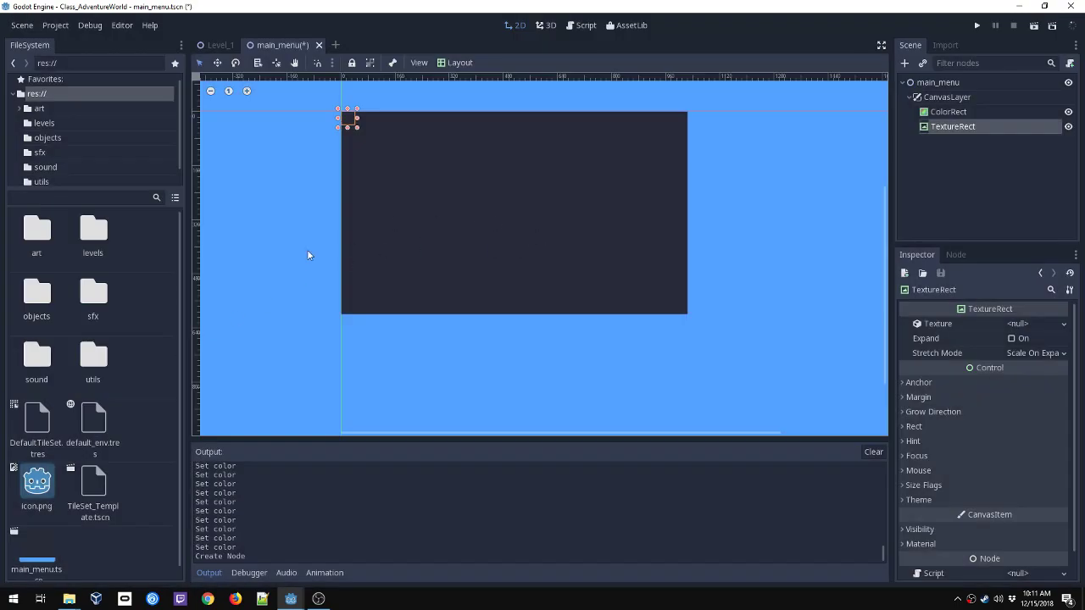
- Assign title_AdventureWorld.png from the res://art/menu folder as the TextureRect's texture
{"action": "double_click", "coordinate": [42, 241]}
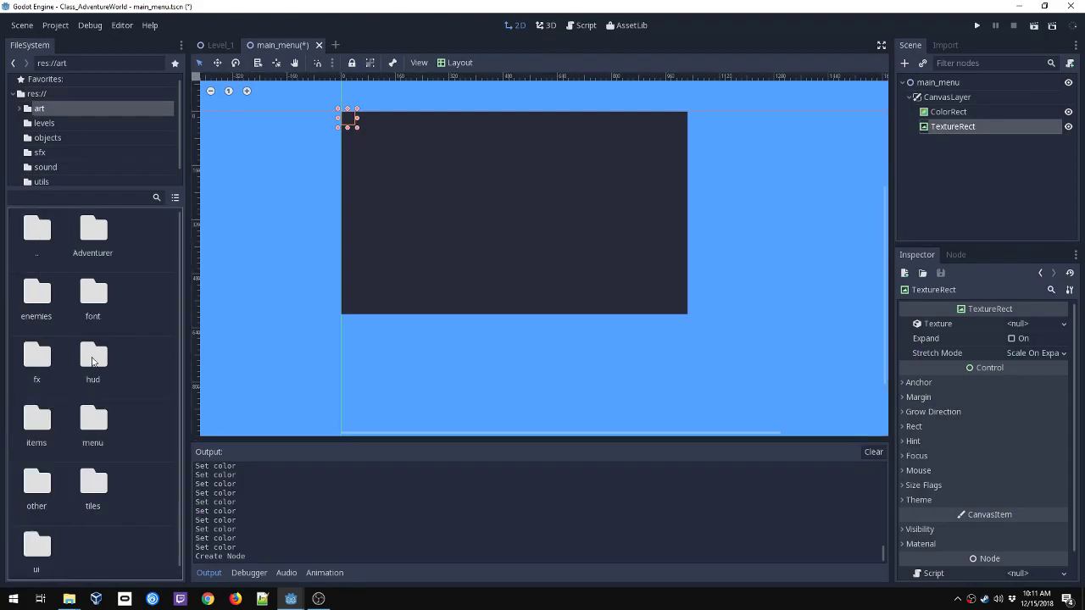
{"action": "double_click", "coordinate": [91, 363]}
{"action": "scroll", "coordinate": [97, 403], "scroll_direction": "down", "scroll_amount": 2}
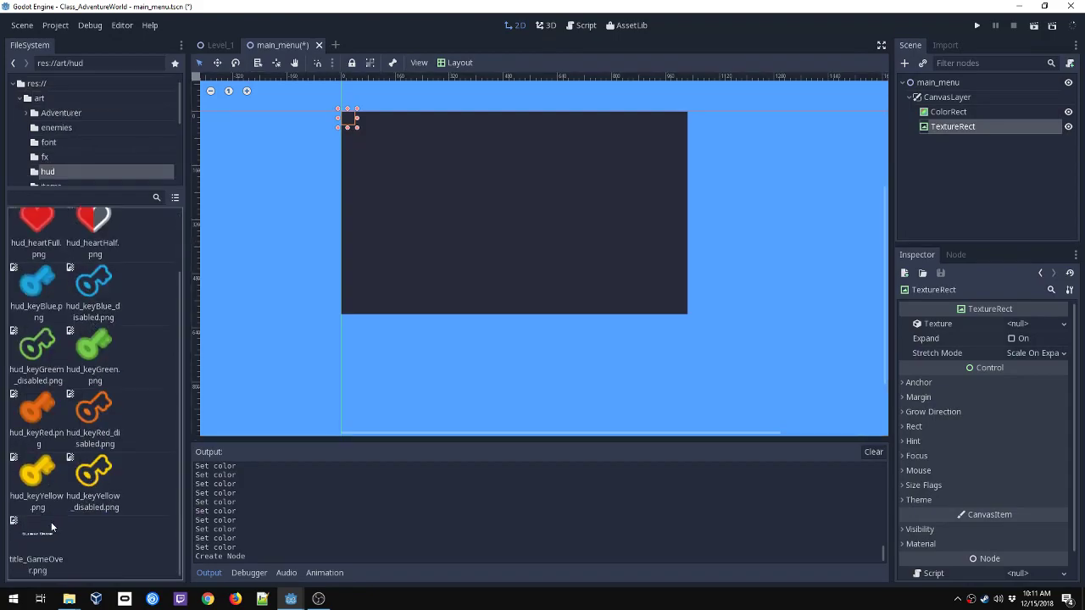
{"action": "scroll", "coordinate": [37, 271], "scroll_direction": "up", "scroll_amount": 2}
{"action": "double_click", "coordinate": [36, 227]}
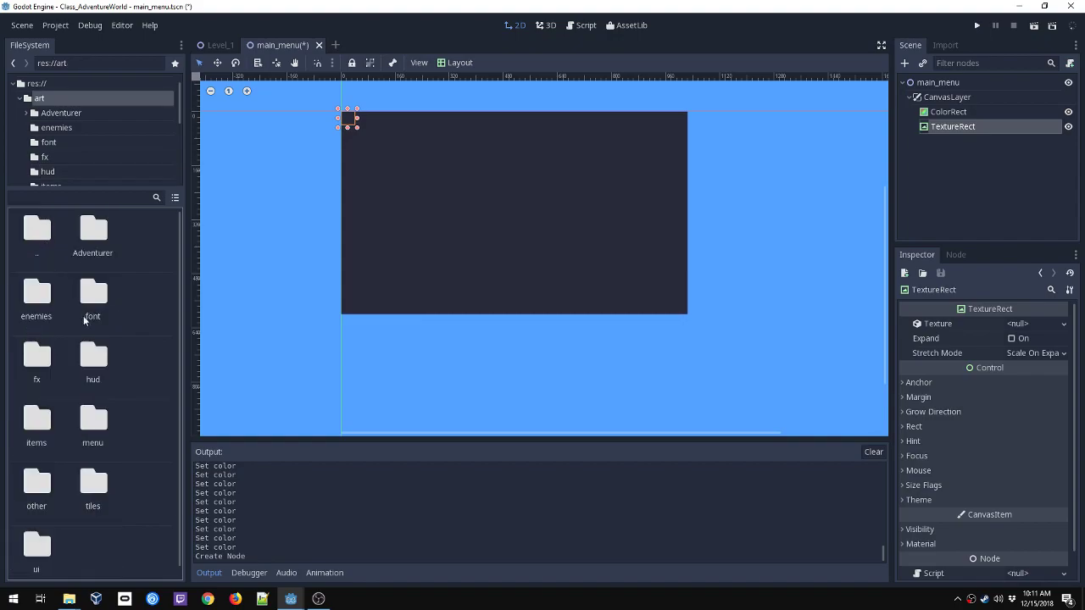
{"action": "double_click", "coordinate": [89, 428]}
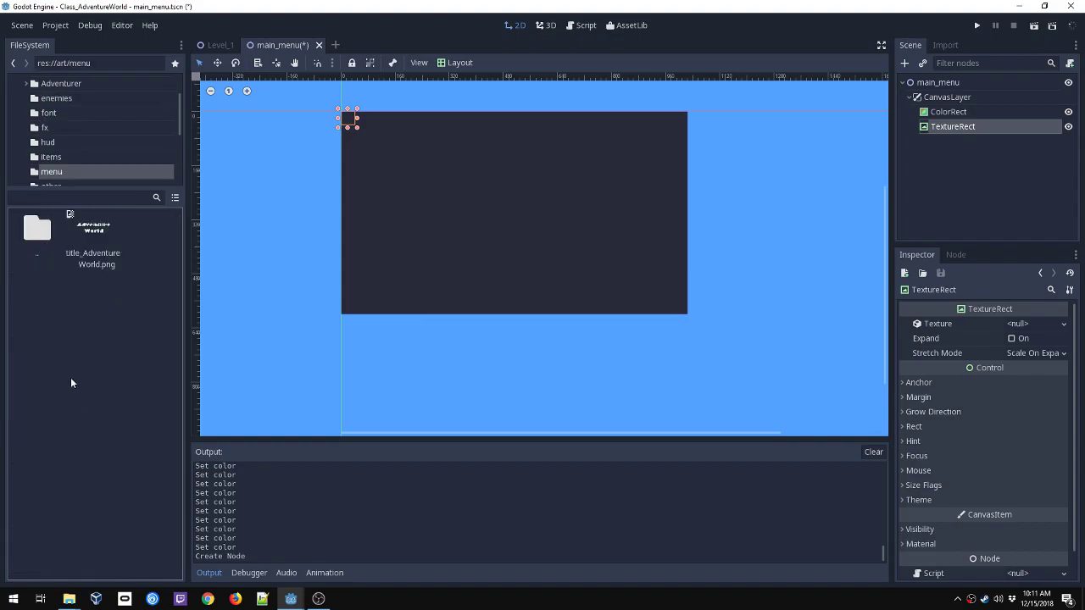
{"action": "left_click", "coordinate": [88, 233]}
{"action": "left_click_drag", "start_coordinate": [88, 233], "coordinate": [997, 320]}
- Enable Expand on the title TextureRect, enlarge it, and place it centred in the upper part of the dark background
{"action": "left_click_drag", "start_coordinate": [394, 142], "coordinate": [490, 193]}
{"action": "left_click", "coordinate": [1011, 338]}
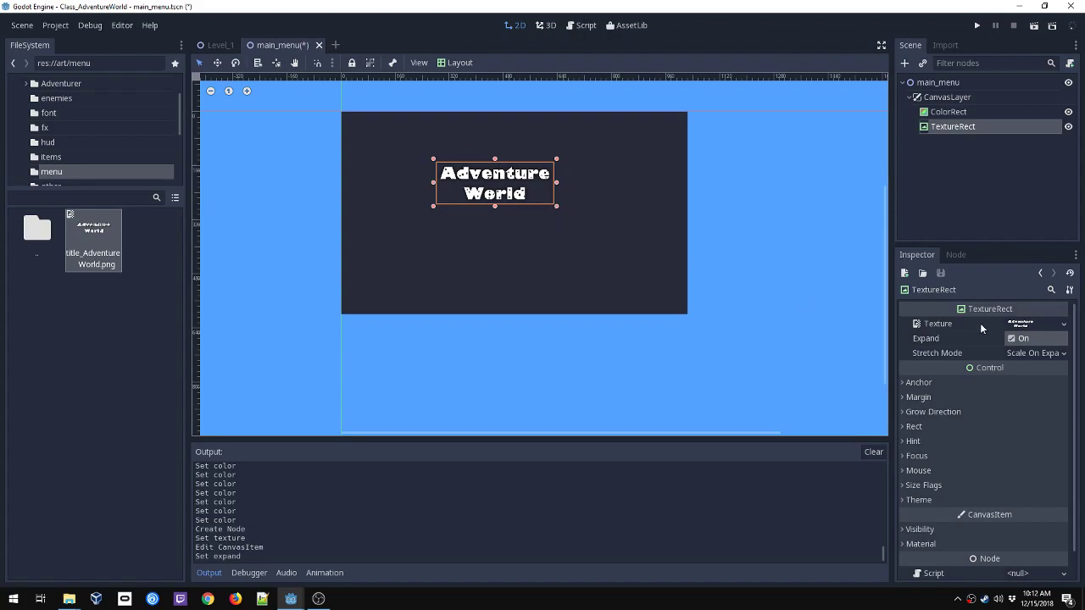
{"action": "left_click_drag", "start_coordinate": [556, 207], "coordinate": [659, 322]}
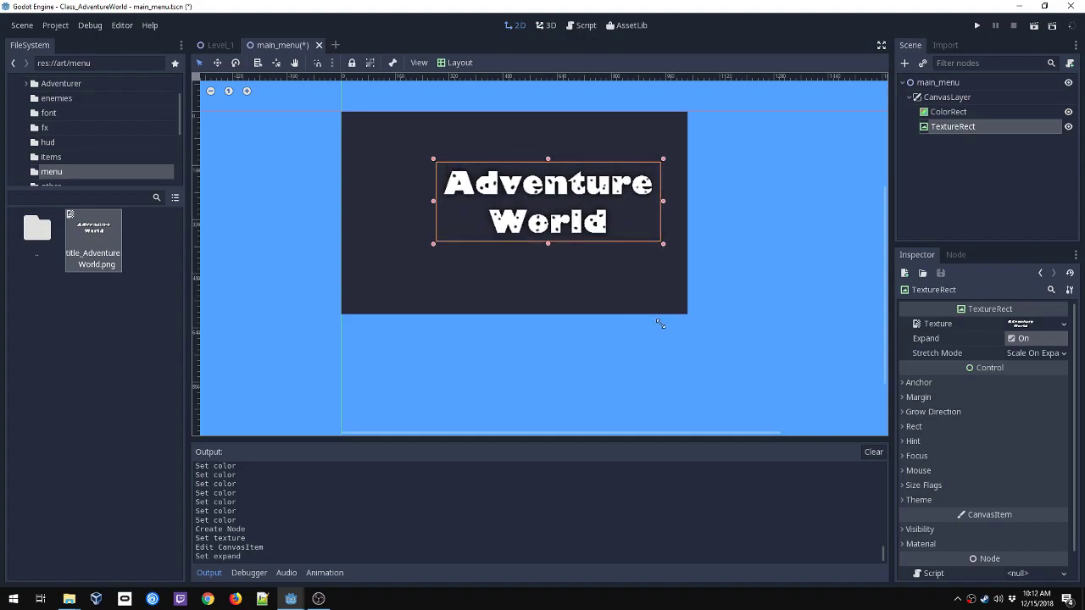
{"action": "left_click_drag", "start_coordinate": [571, 208], "coordinate": [533, 181]}
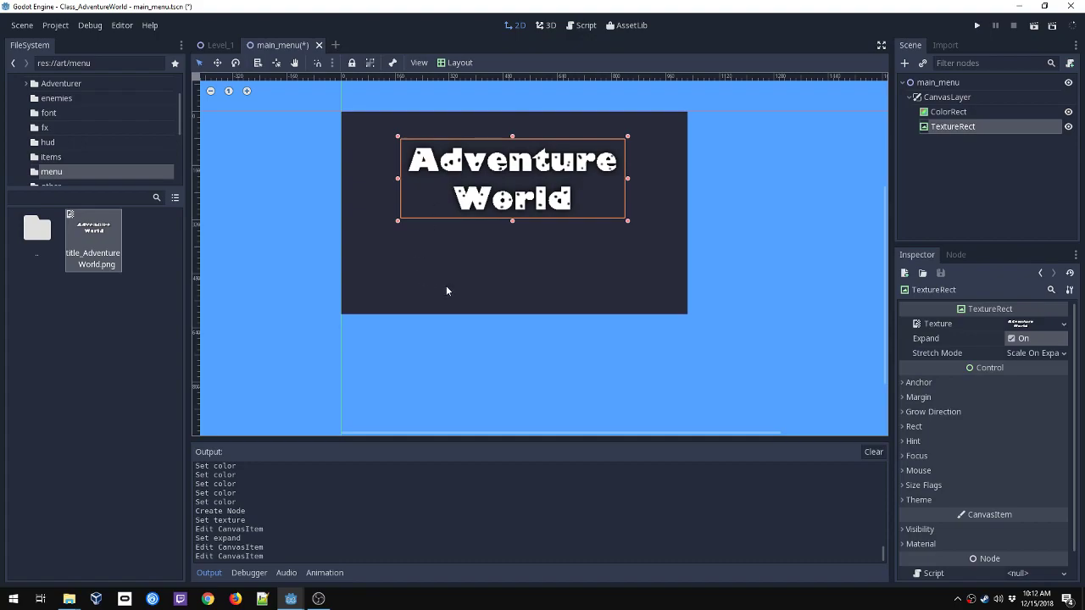
{"action": "right_click", "coordinate": [945, 98]}
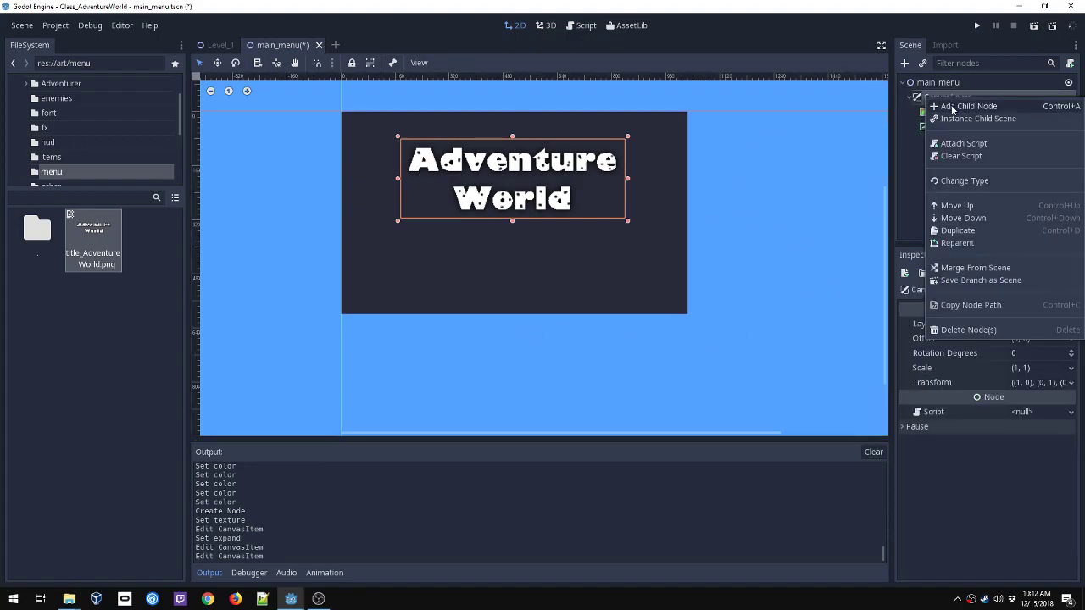
{"action": "left_click", "coordinate": [966, 103]}
{"action": "left_click", "coordinate": [131, 283]}
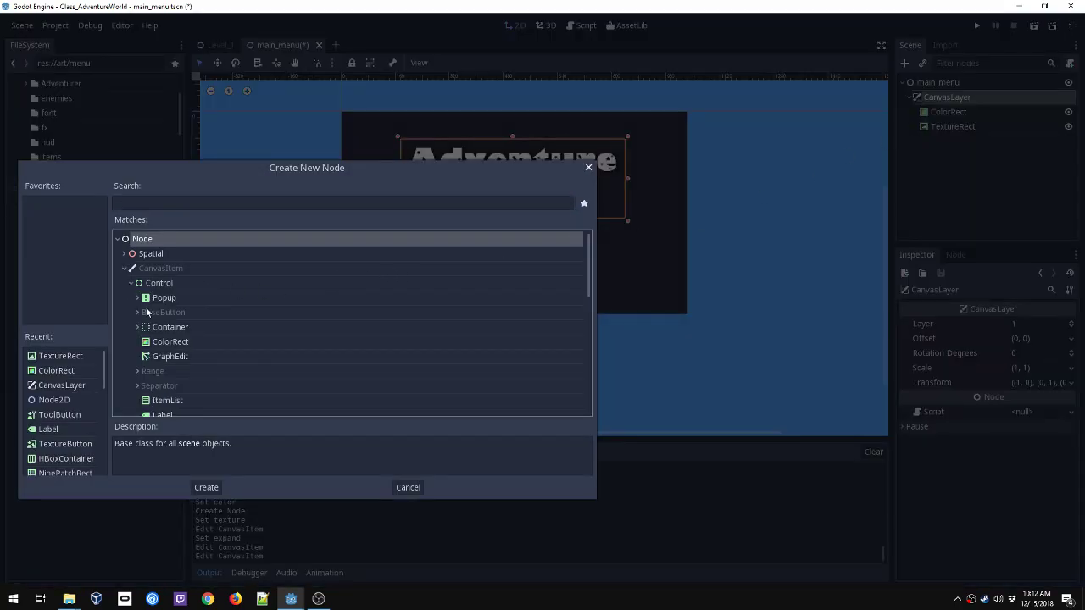
{"action": "left_click", "coordinate": [138, 328]}
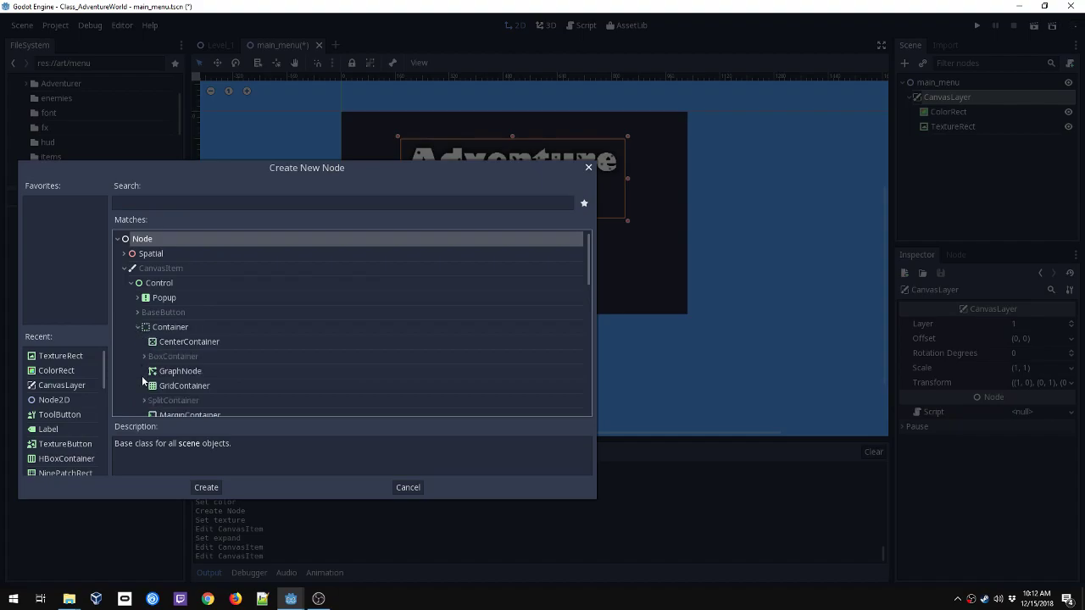
{"action": "left_click", "coordinate": [143, 355]}
{"action": "left_click", "coordinate": [407, 487]}
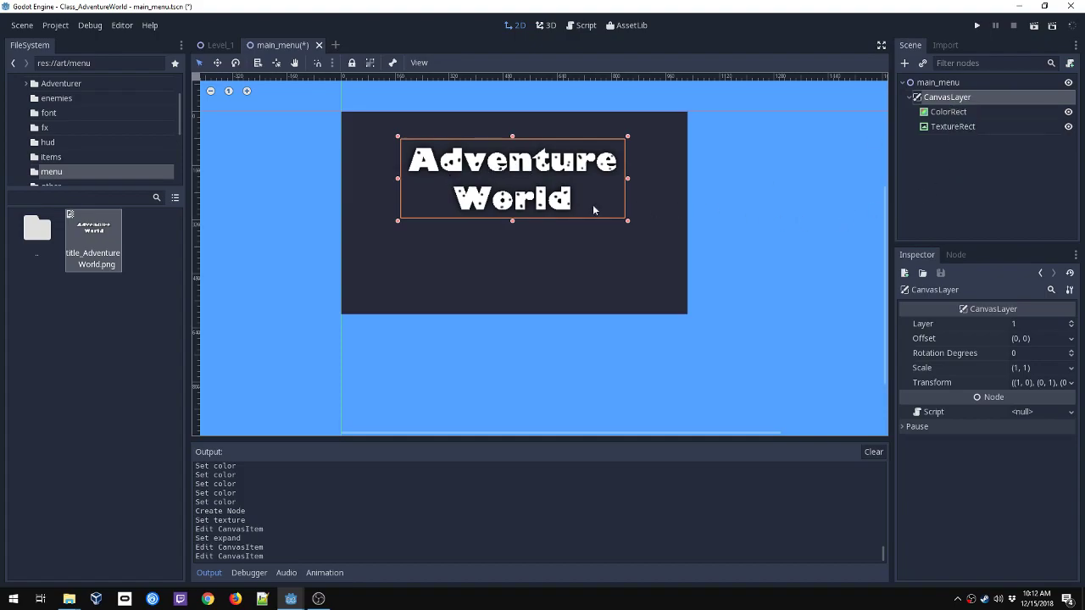
- Nudge the title image slightly up and left and set its Modulate colour to dark green 0f6d2b
{"action": "mouse_move", "coordinate": [498, 164]}
{"action": "left_mouse_down"}
{"action": "mouse_move", "coordinate": [484, 161]}
{"action": "mouse_move", "coordinate": [494, 158]}
{"action": "left_mouse_up"}
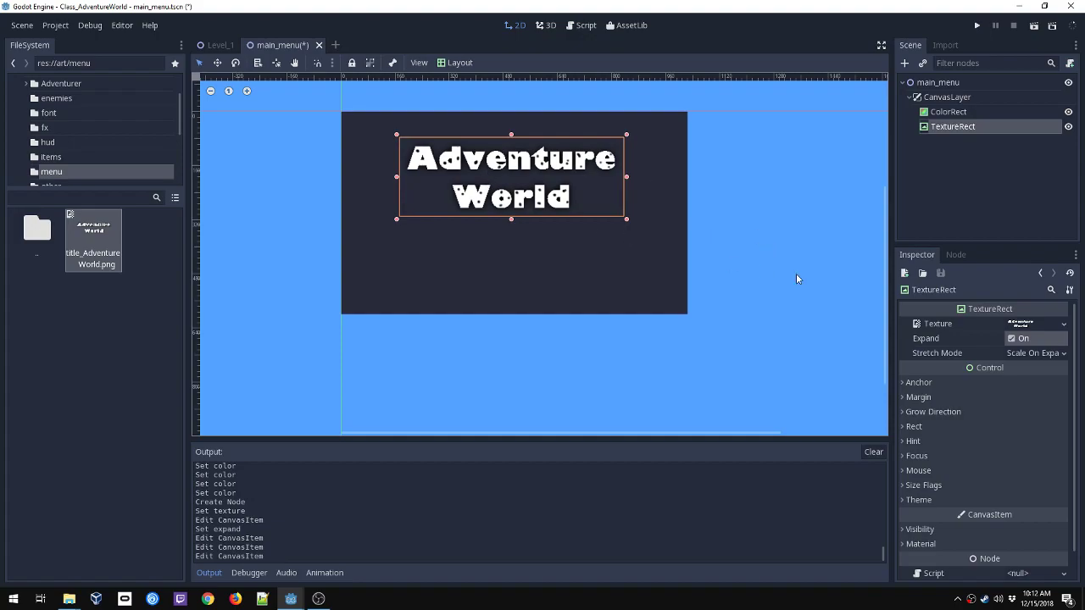
{"action": "scroll", "coordinate": [938, 426], "scroll_direction": "down", "scroll_amount": 1}
{"action": "left_click", "coordinate": [926, 507]}
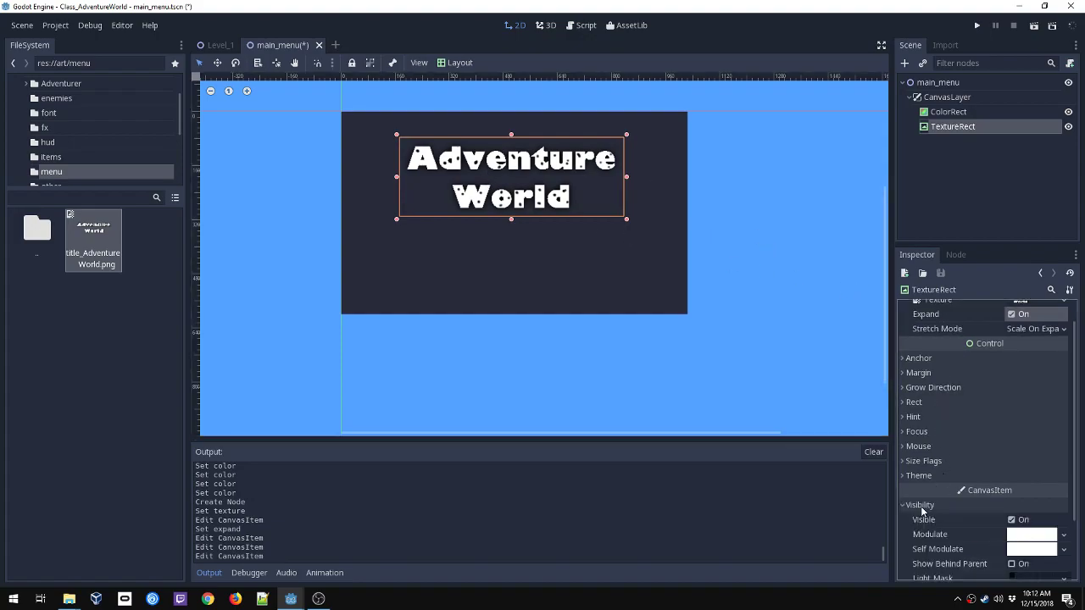
{"action": "left_click", "coordinate": [1022, 536]}
{"action": "left_click_drag", "start_coordinate": [1070, 381], "coordinate": [1075, 373]}
{"action": "mouse_move", "coordinate": [1028, 415]}
{"action": "left_mouse_down"}
{"action": "mouse_move", "coordinate": [1014, 414]}
{"action": "mouse_move", "coordinate": [1035, 411]}
{"action": "left_mouse_up"}
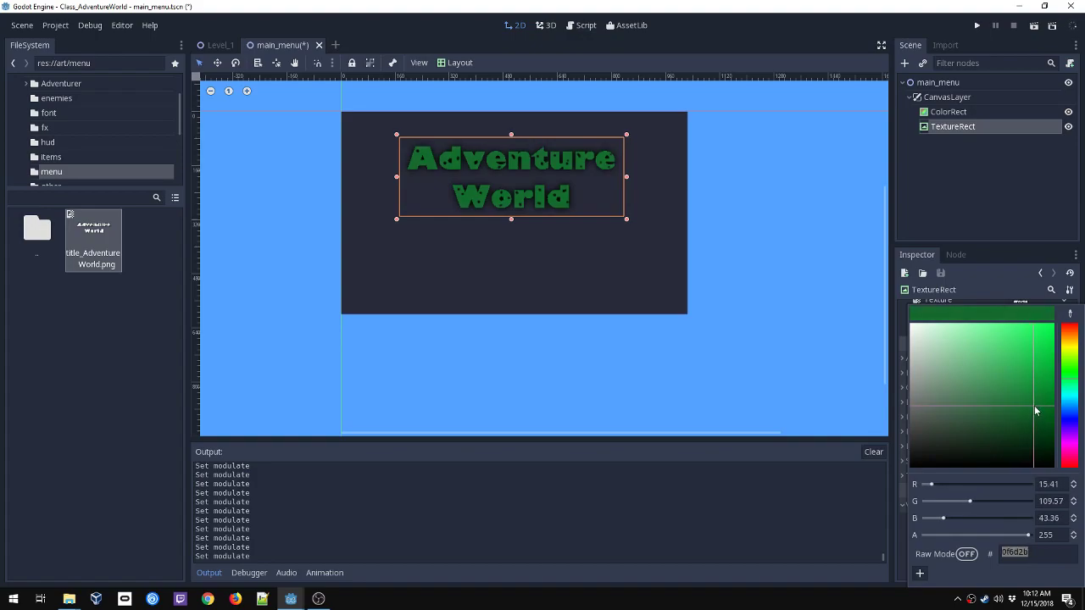
{"action": "left_click", "coordinate": [810, 224]}
{"action": "left_click", "coordinate": [607, 270]}
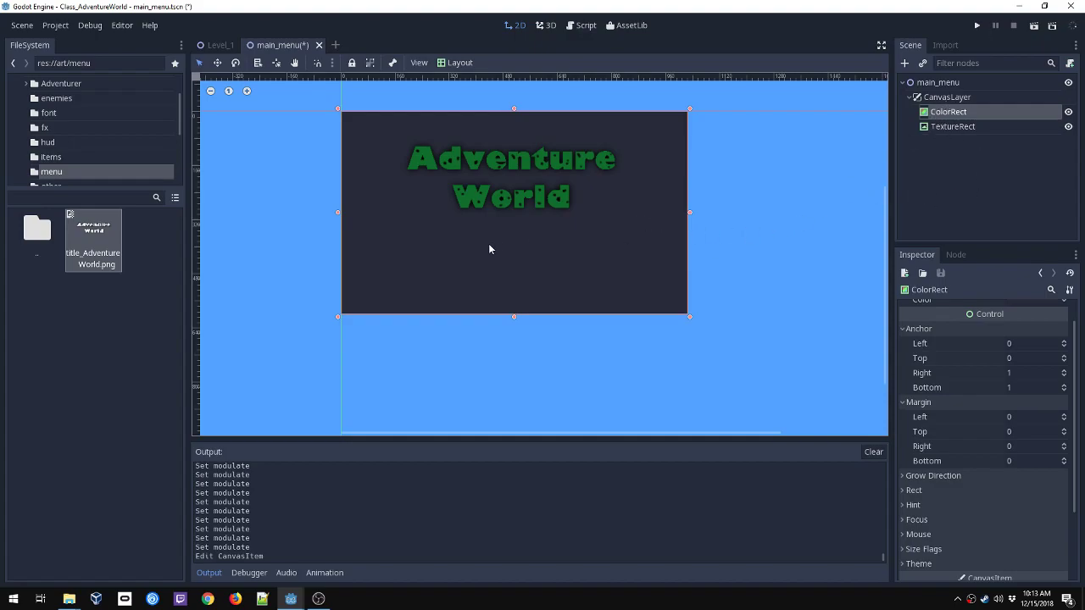
- Add a TextureButton node as a child of the CanvasLayer
{"action": "right_click", "coordinate": [946, 98]}
{"action": "left_click", "coordinate": [949, 107]}
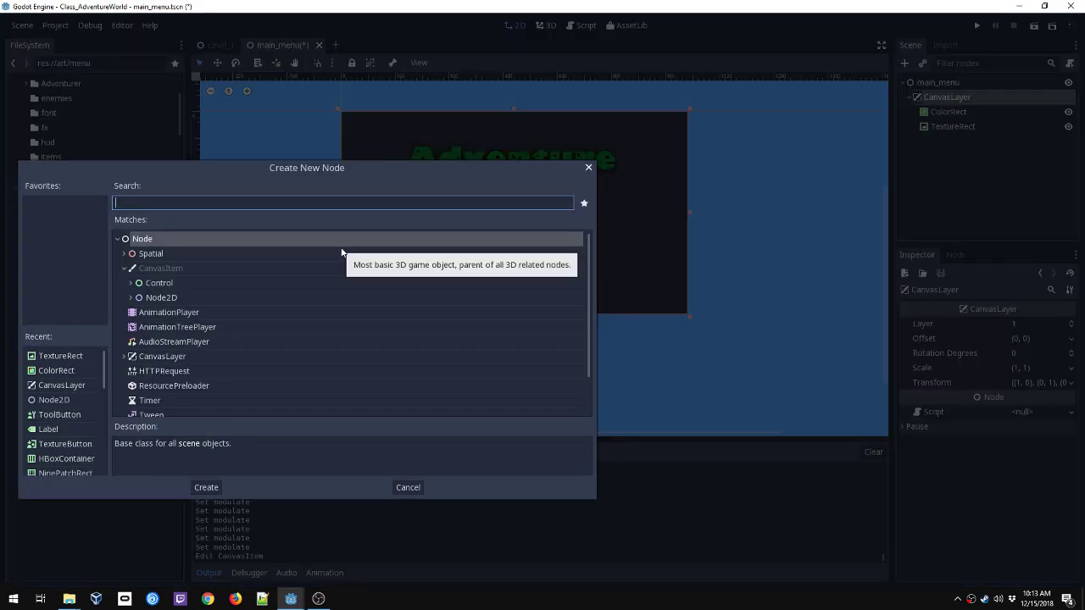
{"action": "left_click", "coordinate": [131, 283]}
{"action": "scroll", "coordinate": [192, 359], "scroll_direction": "down", "scroll_amount": 5}
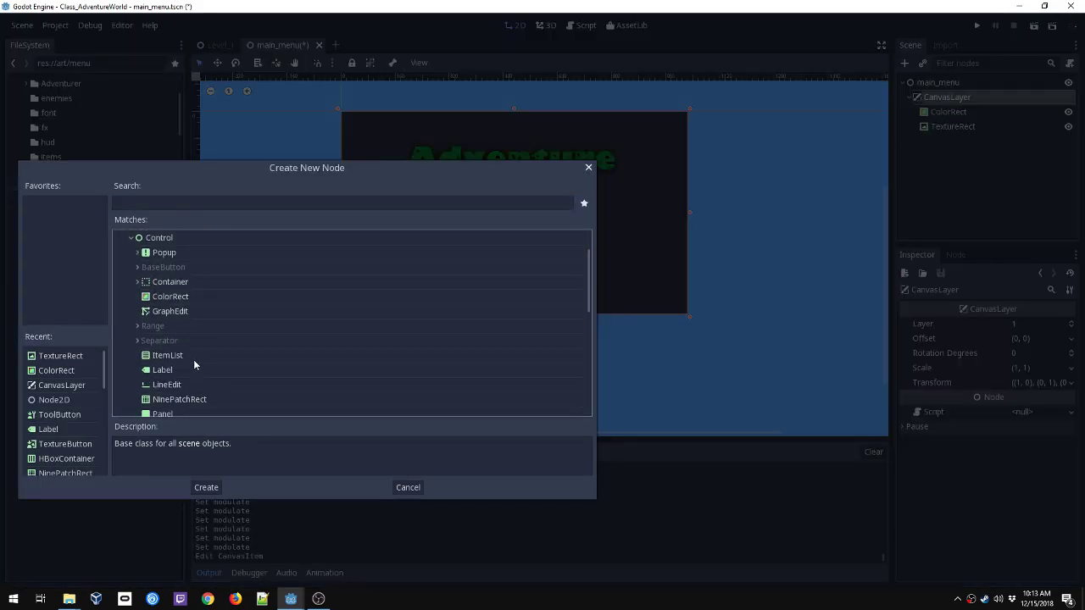
{"action": "scroll", "coordinate": [194, 356], "scroll_direction": "up", "scroll_amount": 2}
{"action": "scroll", "coordinate": [192, 356], "scroll_direction": "up", "scroll_amount": 2}
{"action": "left_click", "coordinate": [138, 267]}
{"action": "left_click", "coordinate": [170, 287]}
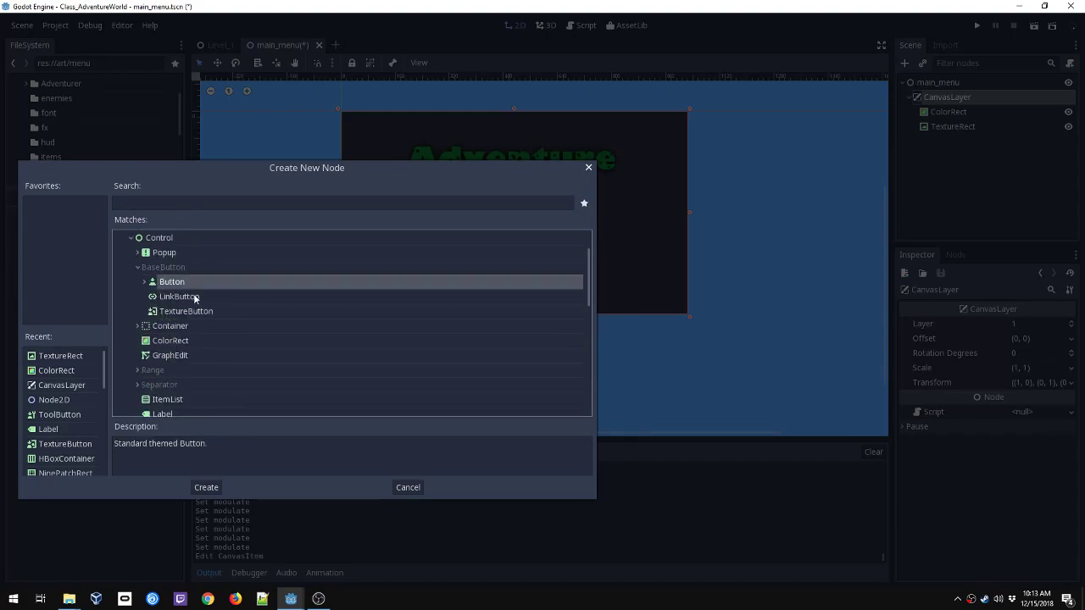
{"action": "left_click", "coordinate": [179, 313]}
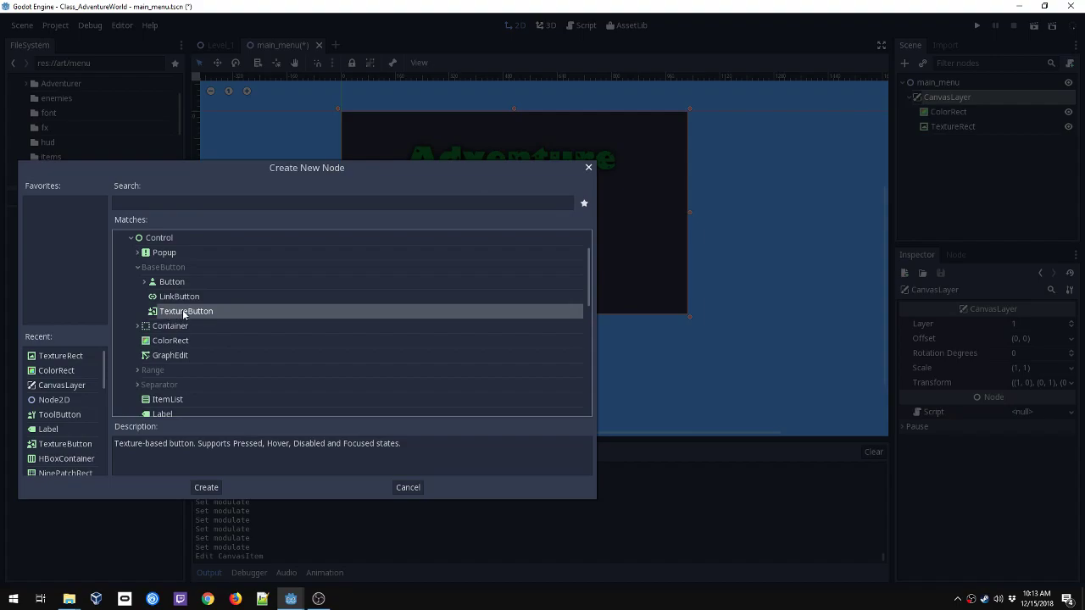
{"action": "left_click", "coordinate": [217, 486]}
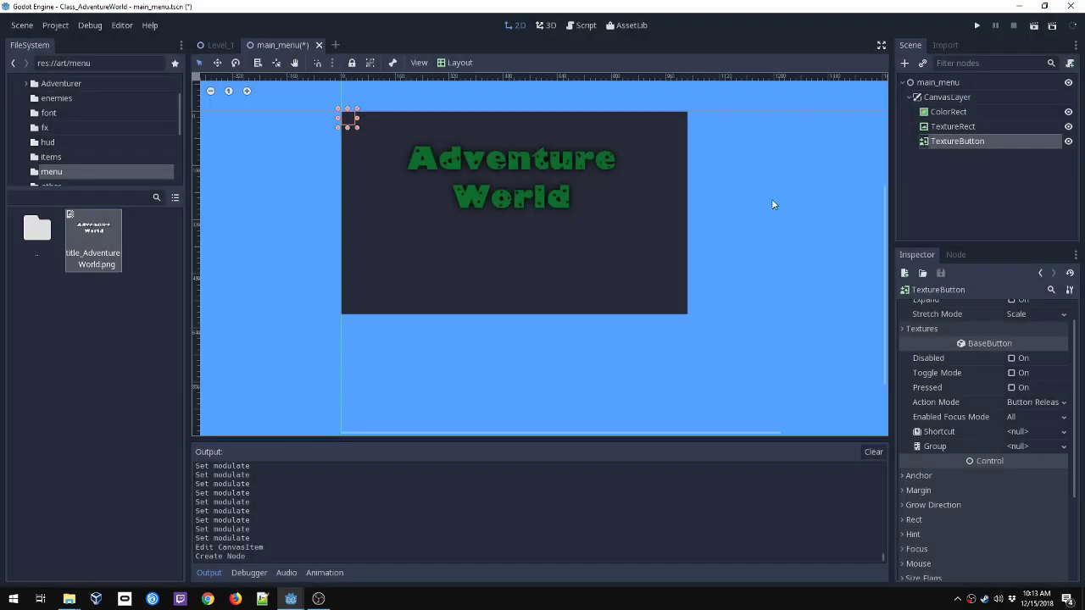
- Assign buttonLong_beige.png as the TextureButton's Normal texture and buttonLong_beige_pressed.png as its Pressed texture, both from res://art/ui
{"action": "double_click", "coordinate": [48, 242]}
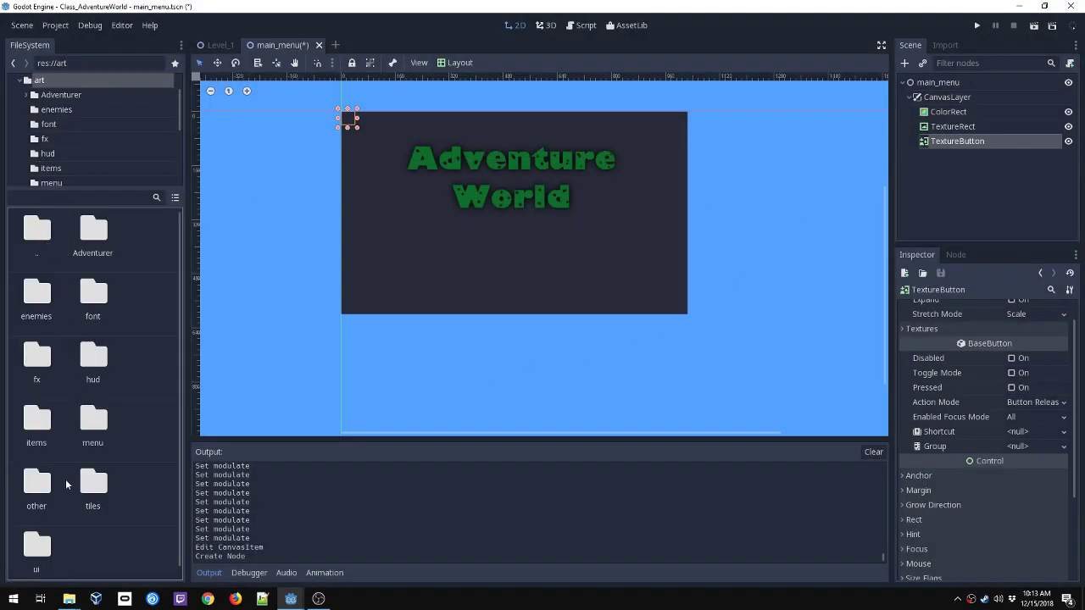
{"action": "double_click", "coordinate": [36, 551]}
{"action": "scroll", "coordinate": [50, 339], "scroll_direction": "down", "scroll_amount": 6}
{"action": "scroll", "coordinate": [50, 337], "scroll_direction": "down", "scroll_amount": 10}
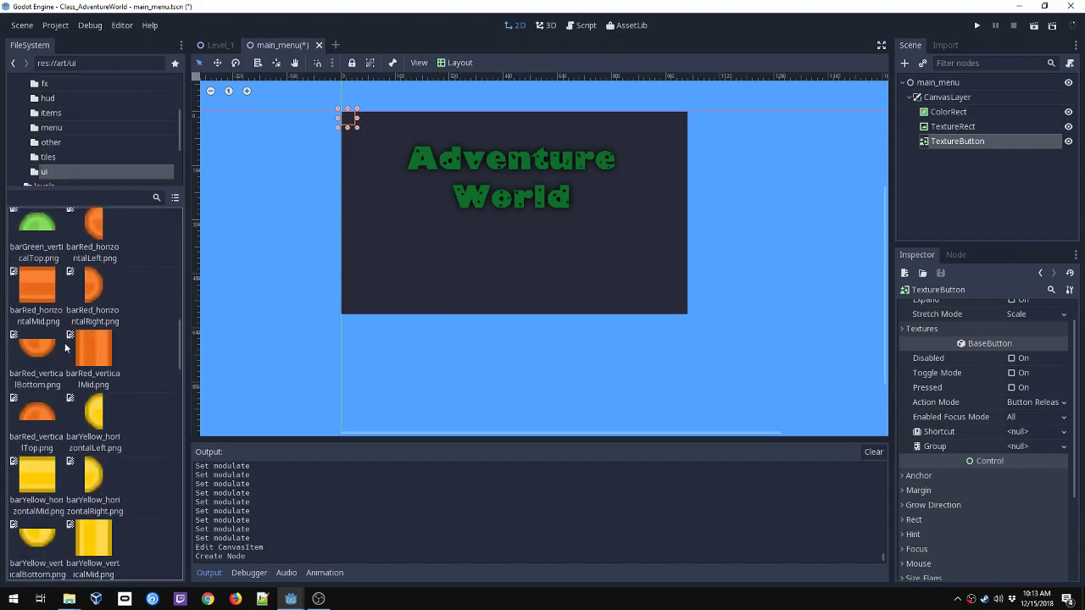
{"action": "scroll", "coordinate": [49, 392], "scroll_direction": "down", "scroll_amount": 3}
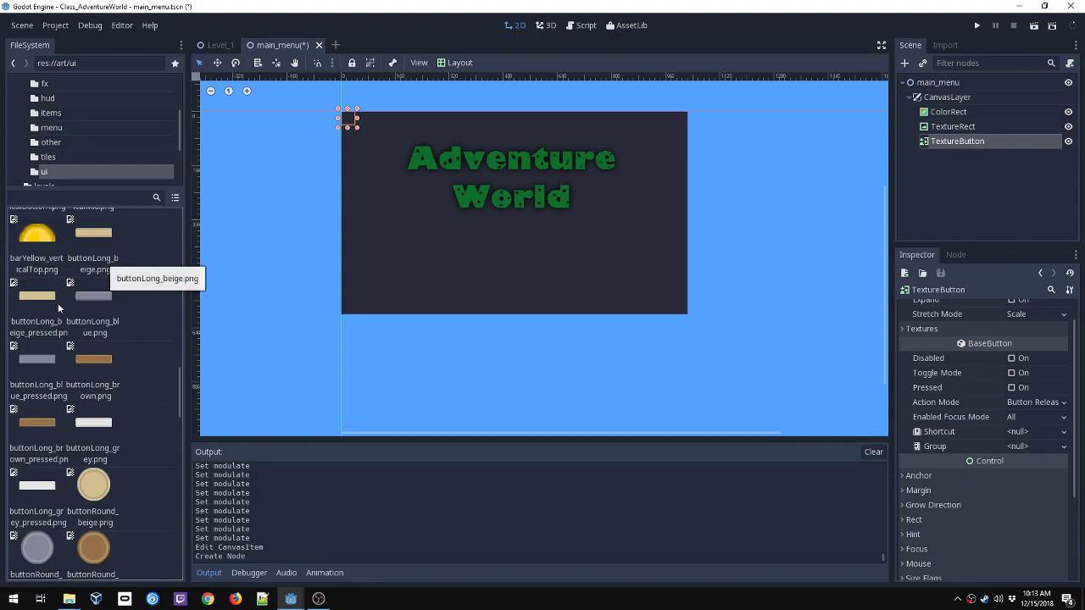
{"action": "left_click", "coordinate": [99, 243]}
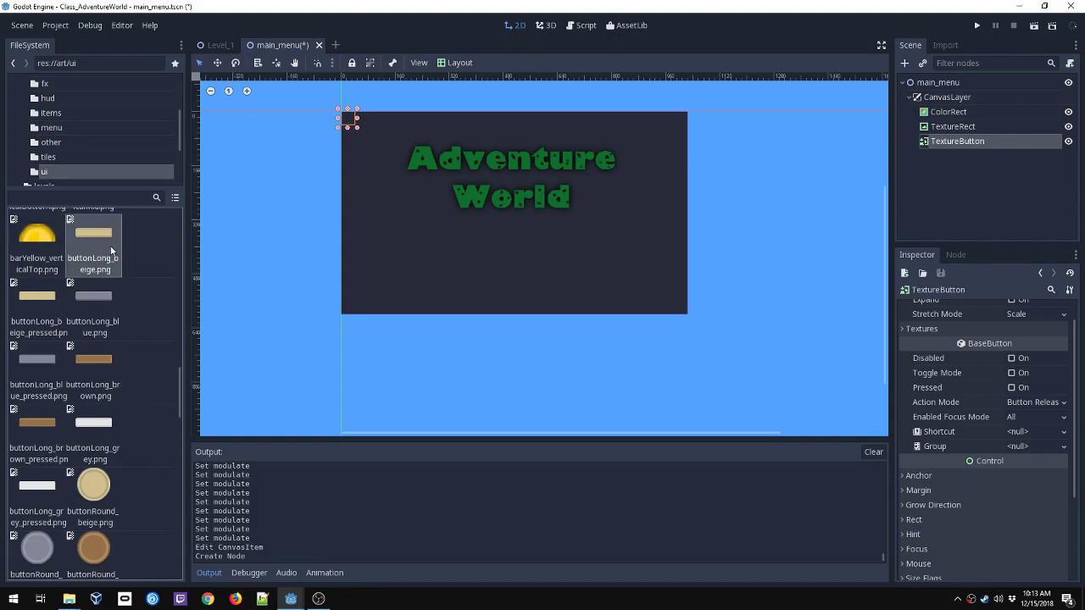
{"action": "scroll", "coordinate": [970, 394], "scroll_direction": "up", "scroll_amount": 1}
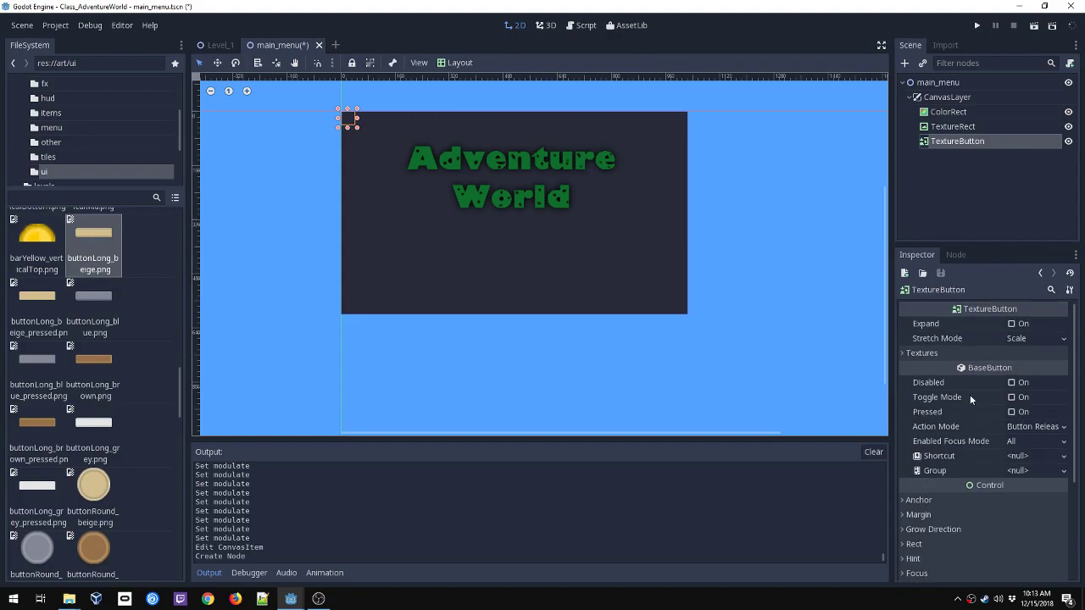
{"action": "left_click", "coordinate": [932, 353]}
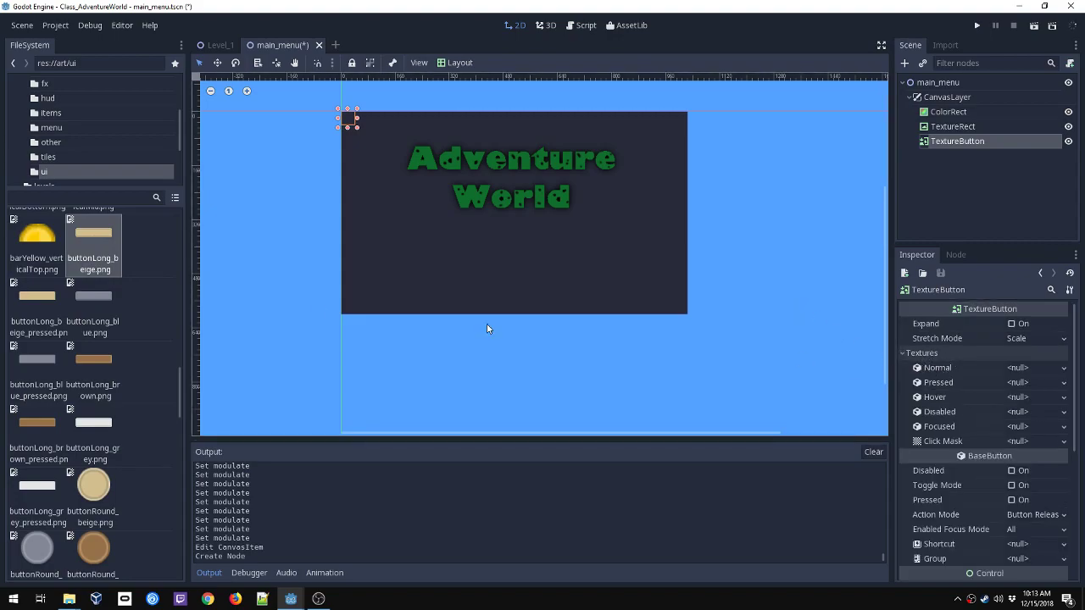
{"action": "left_click_drag", "start_coordinate": [132, 245], "coordinate": [1006, 367]}
{"action": "left_click_drag", "start_coordinate": [45, 296], "coordinate": [1017, 383]}
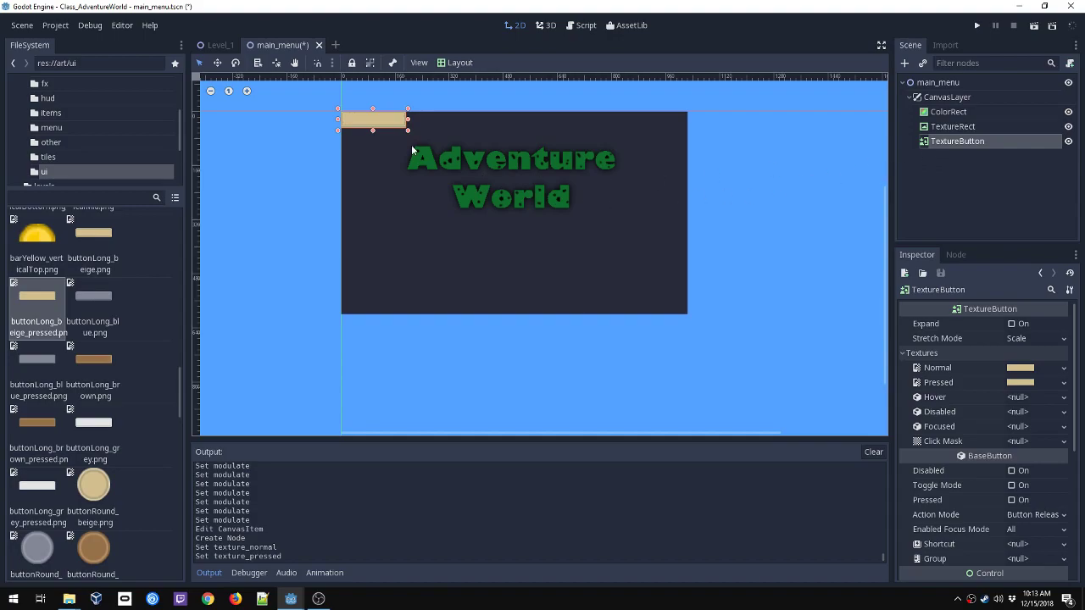
- Place the beige button below and left of the title on the dark background and rename its node ExitTextureButton
{"action": "left_click_drag", "start_coordinate": [367, 119], "coordinate": [412, 268]}
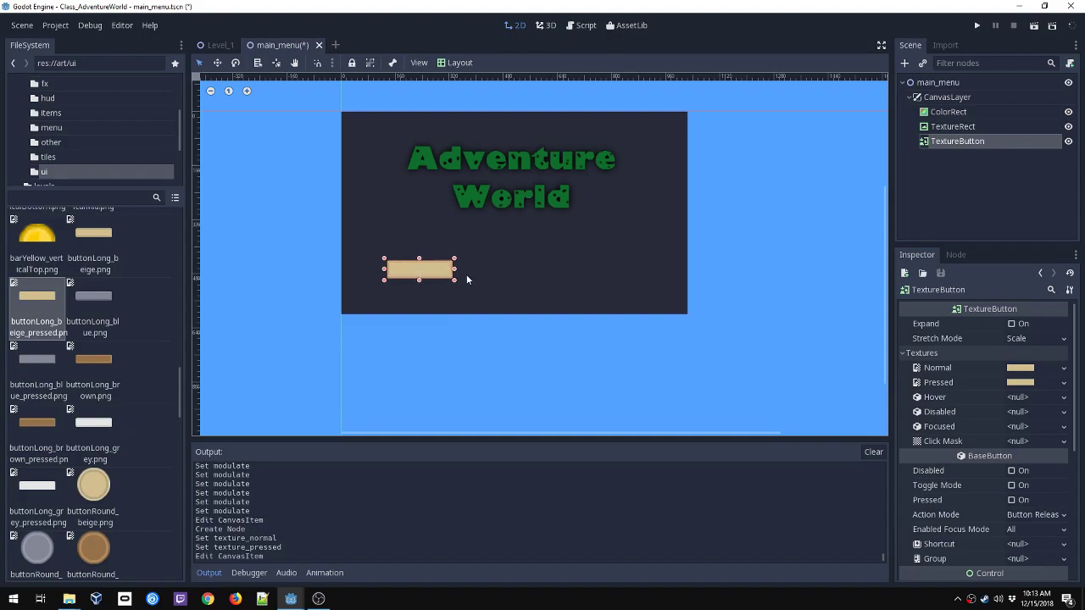
{"action": "double_click", "coordinate": [955, 140]}
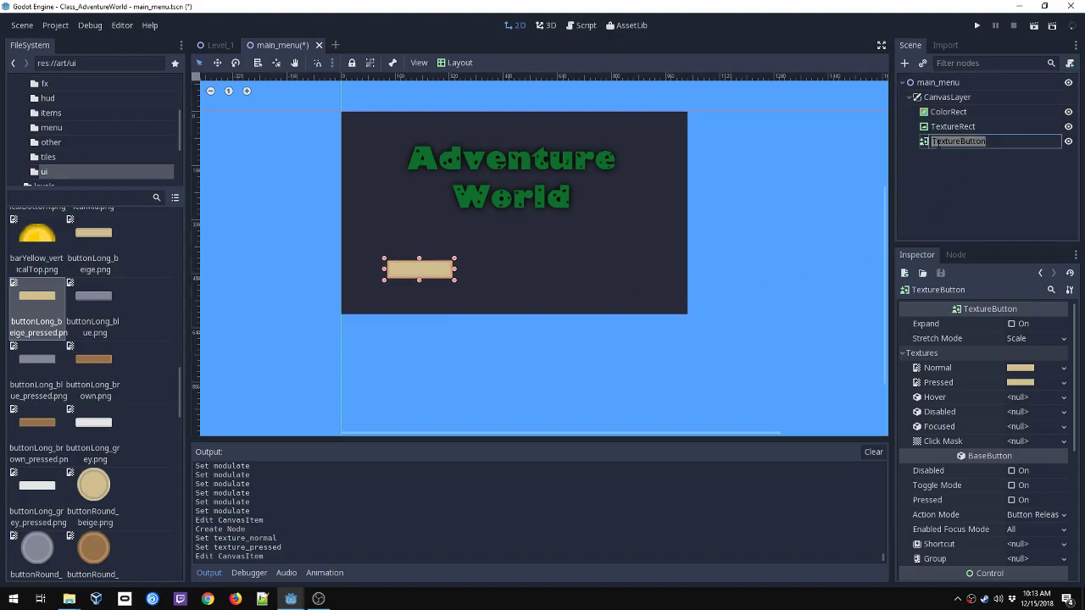
{"action": "left_click", "coordinate": [963, 140]}
{"action": "type", "text": "Exit"}
{"action": "key", "text": "Return"}
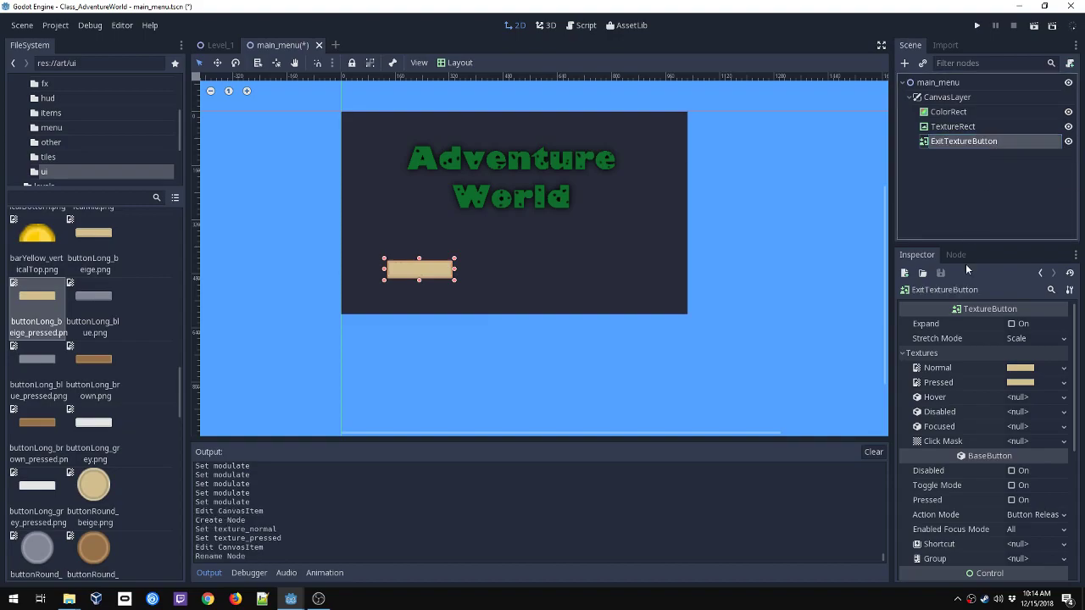
{"action": "scroll", "coordinate": [1000, 346], "scroll_direction": "down", "scroll_amount": 2}
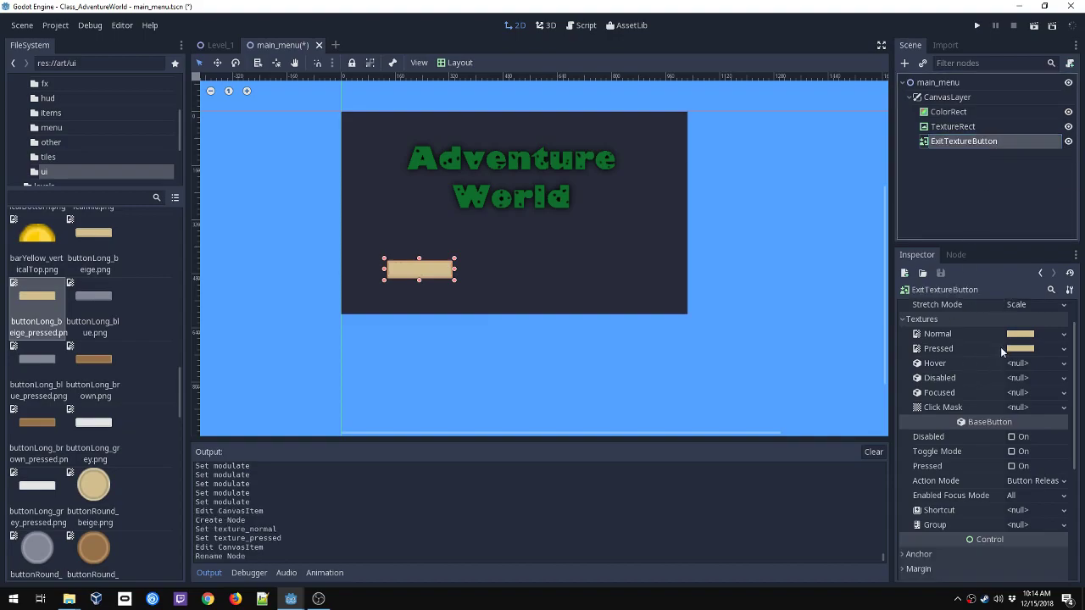
{"action": "scroll", "coordinate": [962, 485], "scroll_direction": "down", "scroll_amount": 5}
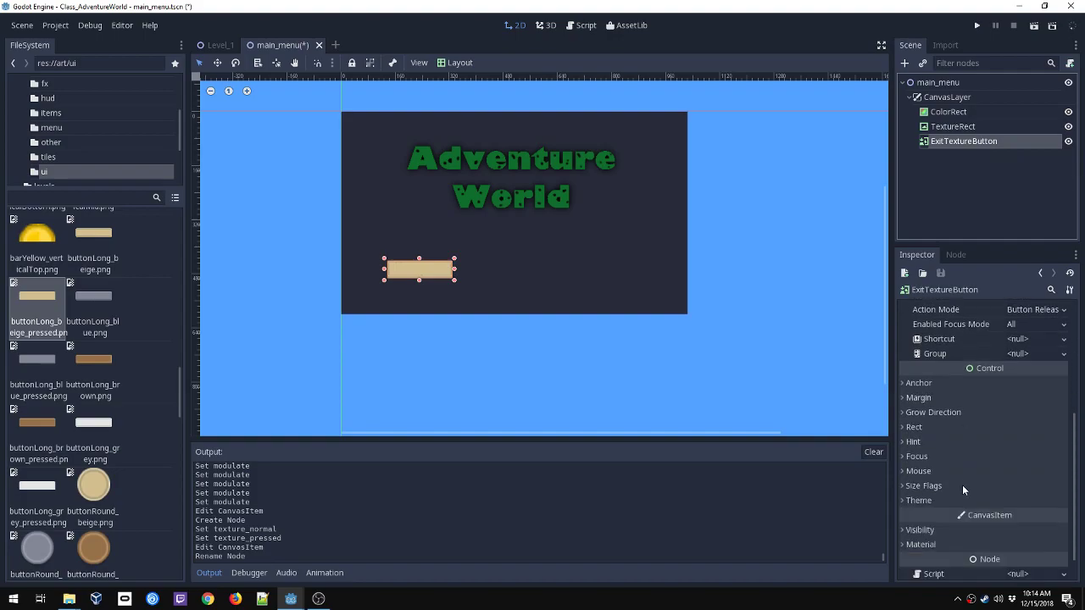
{"action": "scroll", "coordinate": [961, 485], "scroll_direction": "up", "scroll_amount": 5}
{"action": "scroll", "coordinate": [961, 489], "scroll_direction": "up", "scroll_amount": 2}
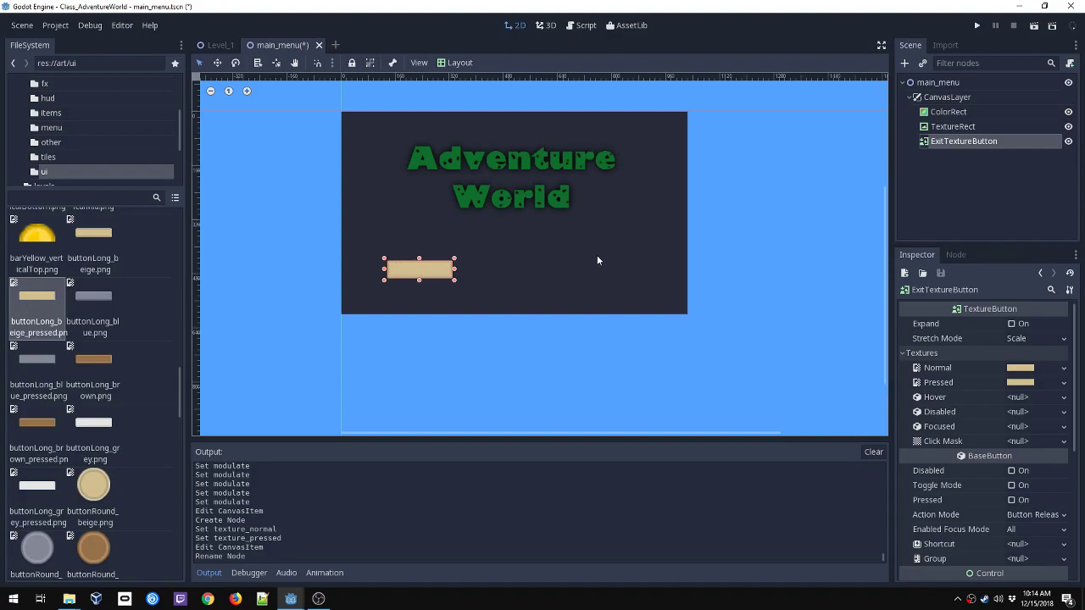
- Add a Label node as a child of ExitTextureButton
{"action": "right_click", "coordinate": [953, 146]}
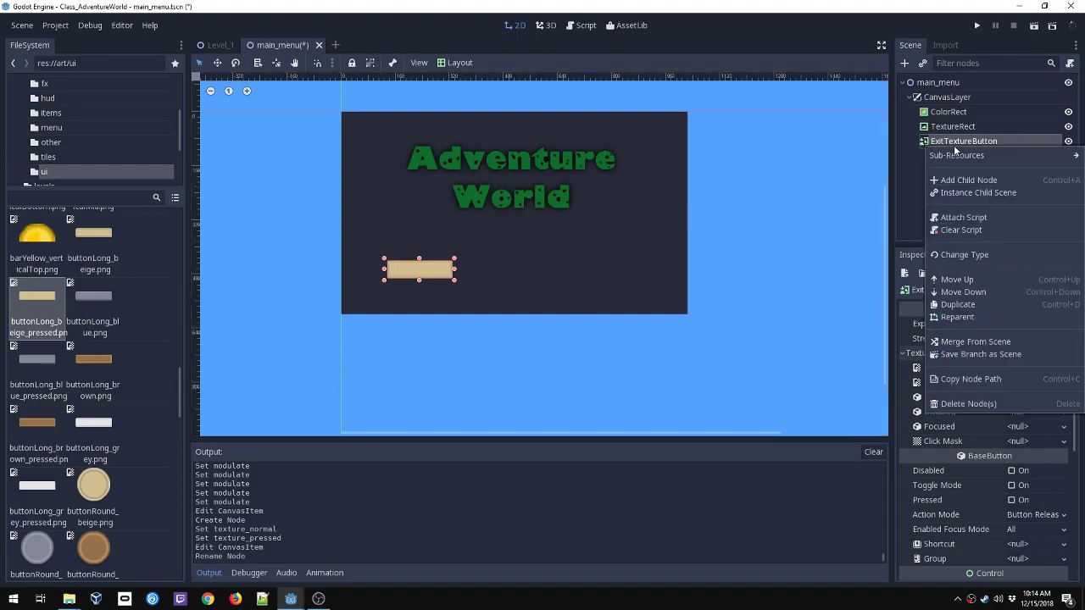
{"action": "left_click", "coordinate": [957, 180]}
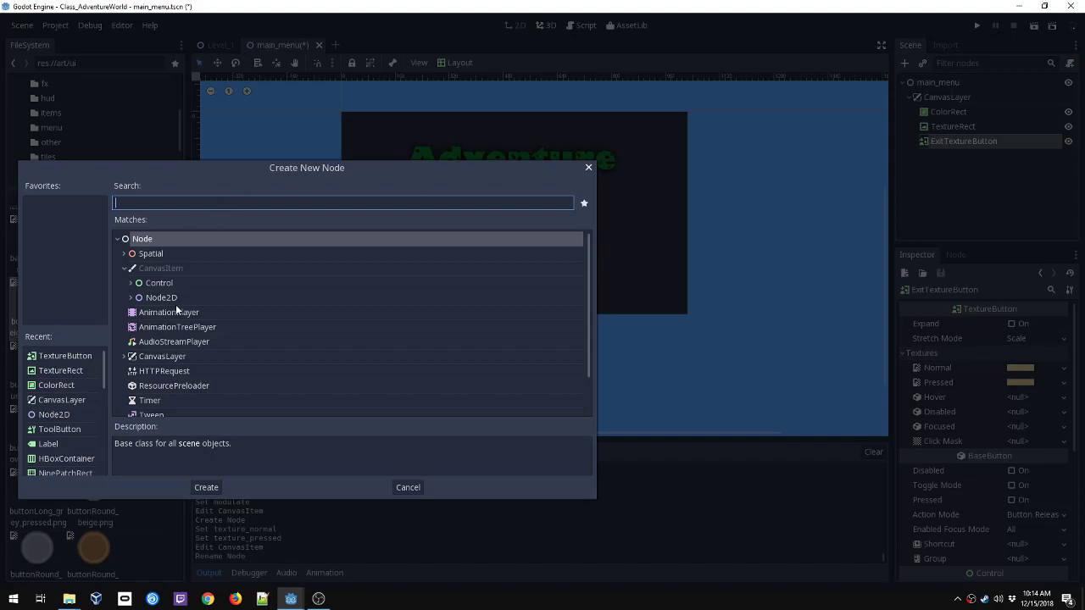
{"action": "left_click", "coordinate": [158, 286]}
{"action": "left_click", "coordinate": [131, 283]}
{"action": "scroll", "coordinate": [170, 335], "scroll_direction": "down", "scroll_amount": 2}
{"action": "scroll", "coordinate": [174, 343], "scroll_direction": "down", "scroll_amount": 1}
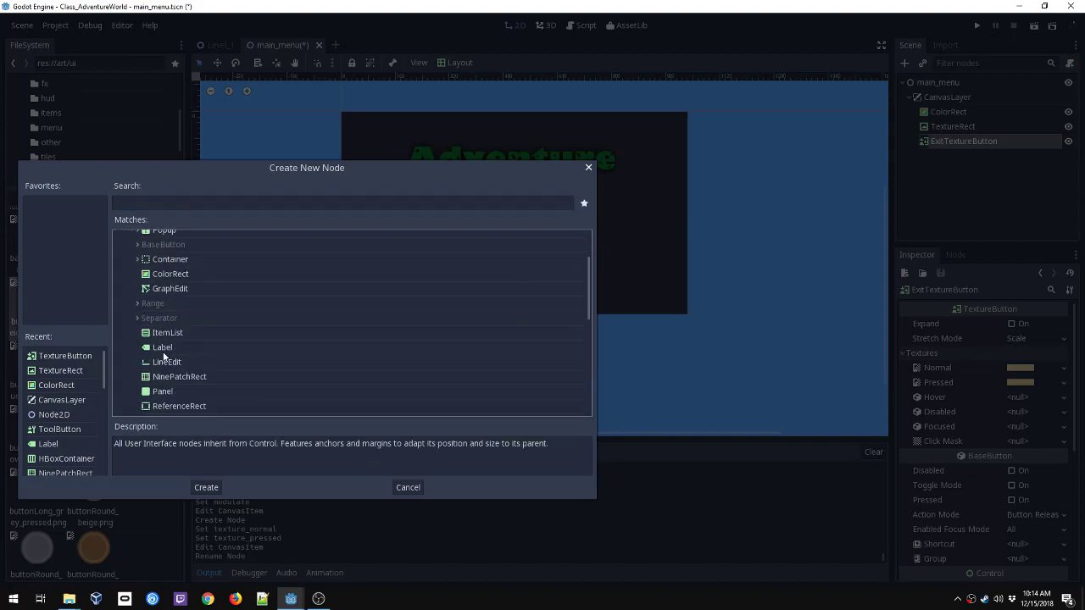
{"action": "left_click", "coordinate": [167, 349]}
{"action": "left_click", "coordinate": [208, 490]}
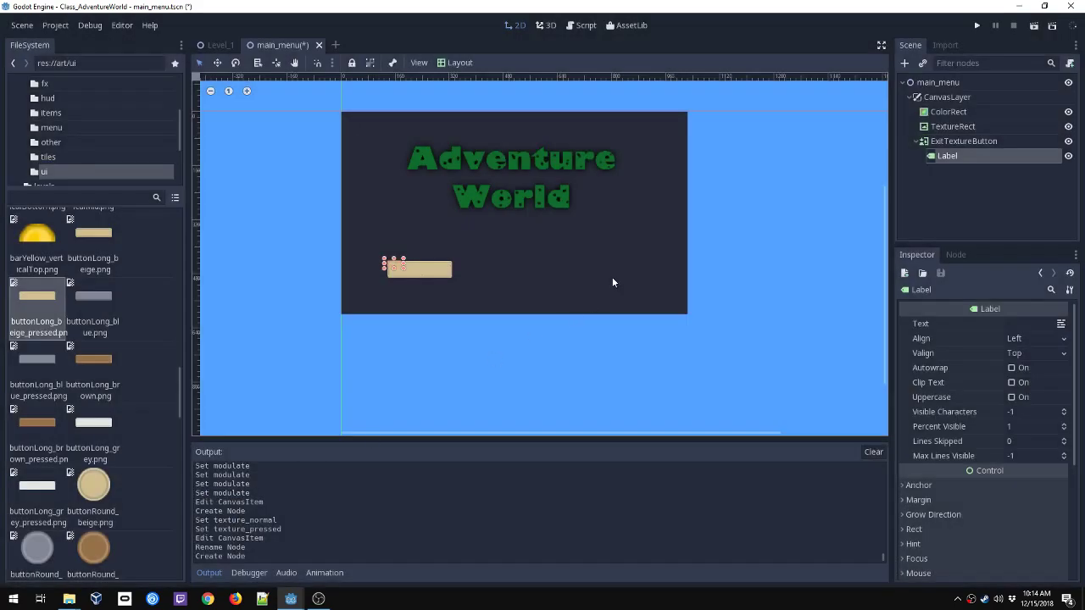
- Set the Label's Text to Exit
{"action": "left_click", "coordinate": [1022, 323]}
{"action": "type", "text": "Exit"}
{"action": "key", "text": "Return"}
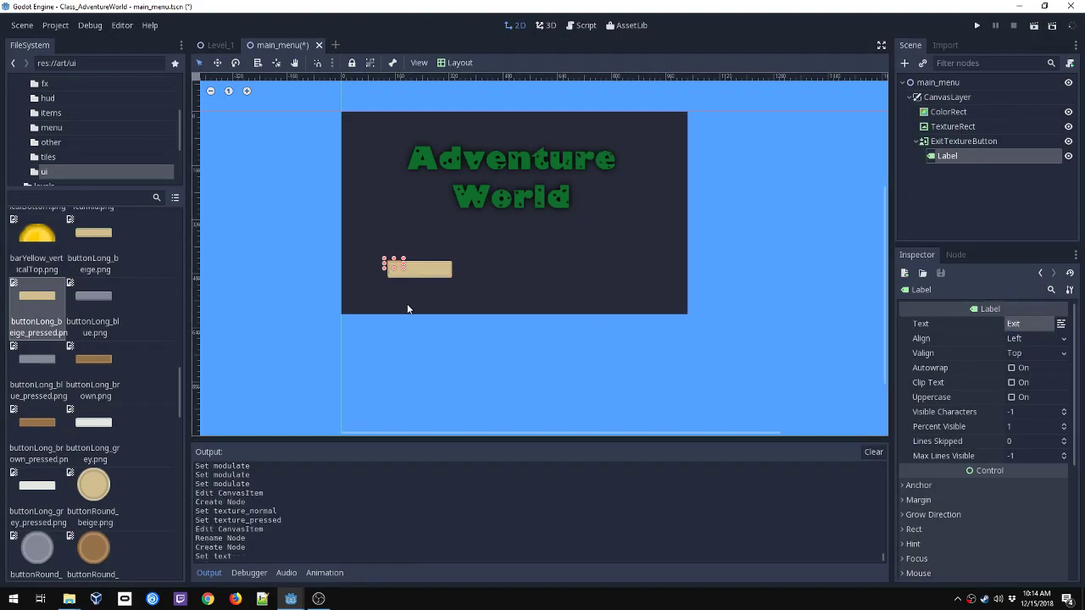
- Set the Label's Modulate colour to black, 000000
{"action": "scroll", "coordinate": [396, 272], "scroll_direction": "up", "scroll_amount": 1}
{"action": "scroll", "coordinate": [395, 272], "scroll_direction": "up", "scroll_amount": 5}
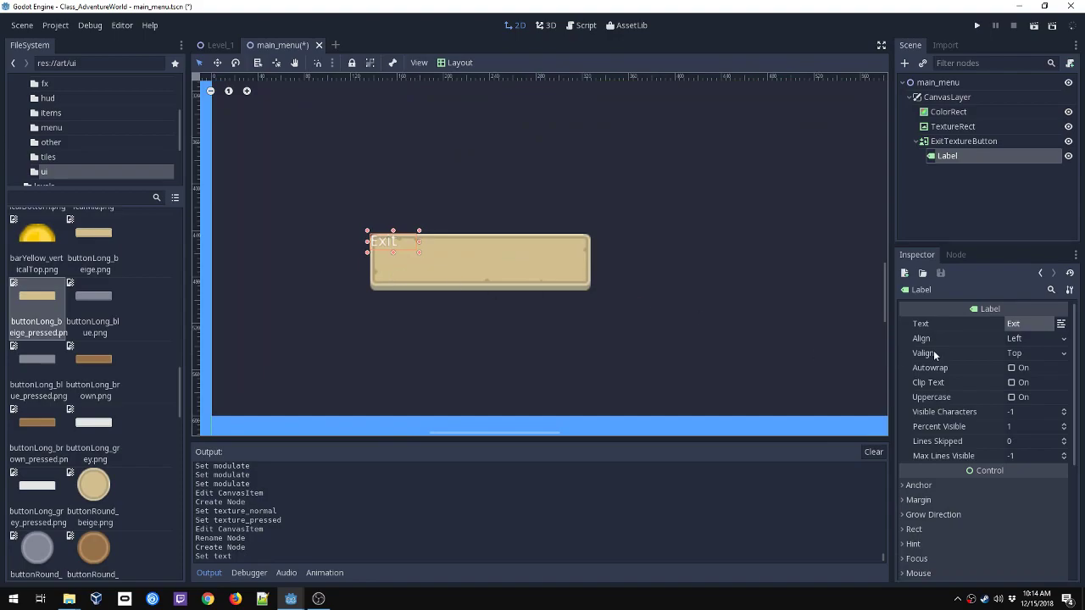
{"action": "scroll", "coordinate": [976, 397], "scroll_direction": "down", "scroll_amount": 1}
{"action": "scroll", "coordinate": [947, 404], "scroll_direction": "down", "scroll_amount": 4}
{"action": "left_click", "coordinate": [928, 505]}
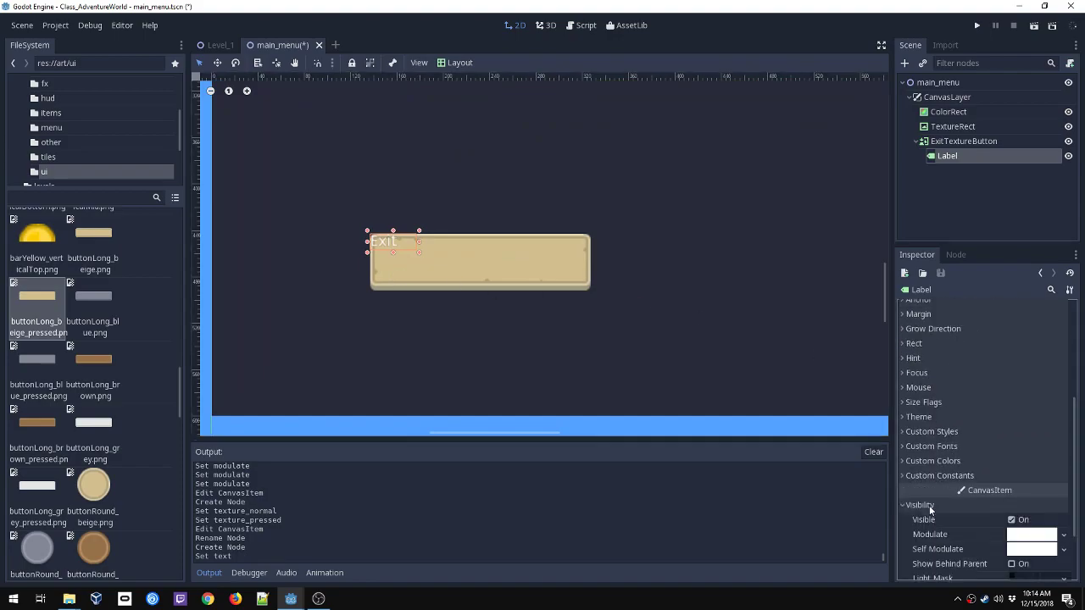
{"action": "left_click", "coordinate": [1036, 537]}
{"action": "left_click_drag", "start_coordinate": [944, 337], "coordinate": [890, 484]}
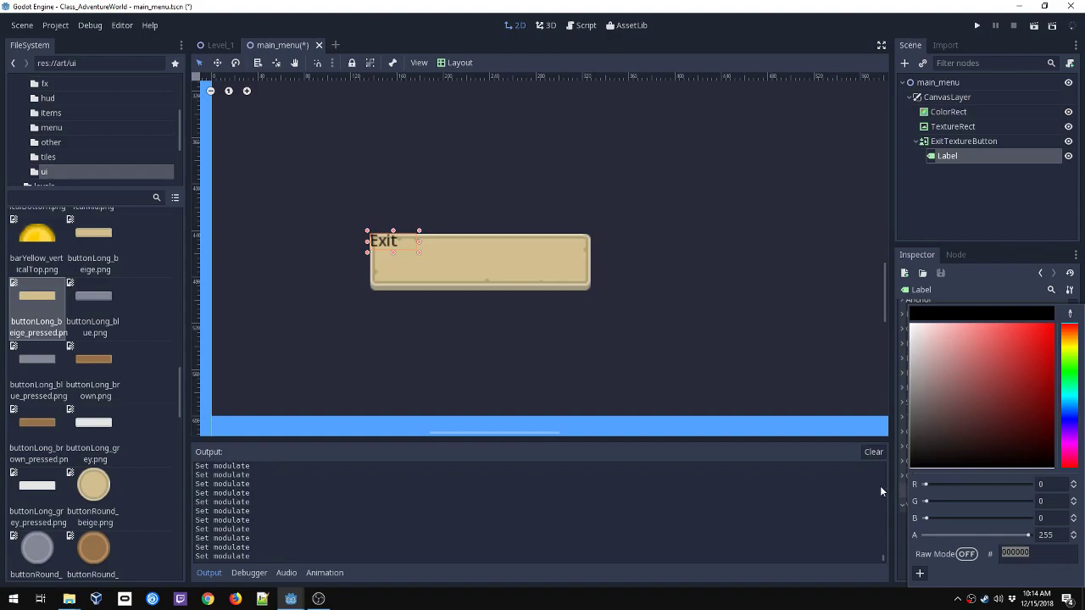
{"action": "left_click", "coordinate": [880, 490]}
- Move the Exit label to the middle of the beige button and apply the Center layout preset to it
{"action": "left_click_drag", "start_coordinate": [385, 242], "coordinate": [480, 261]}
{"action": "left_click", "coordinate": [445, 68]}
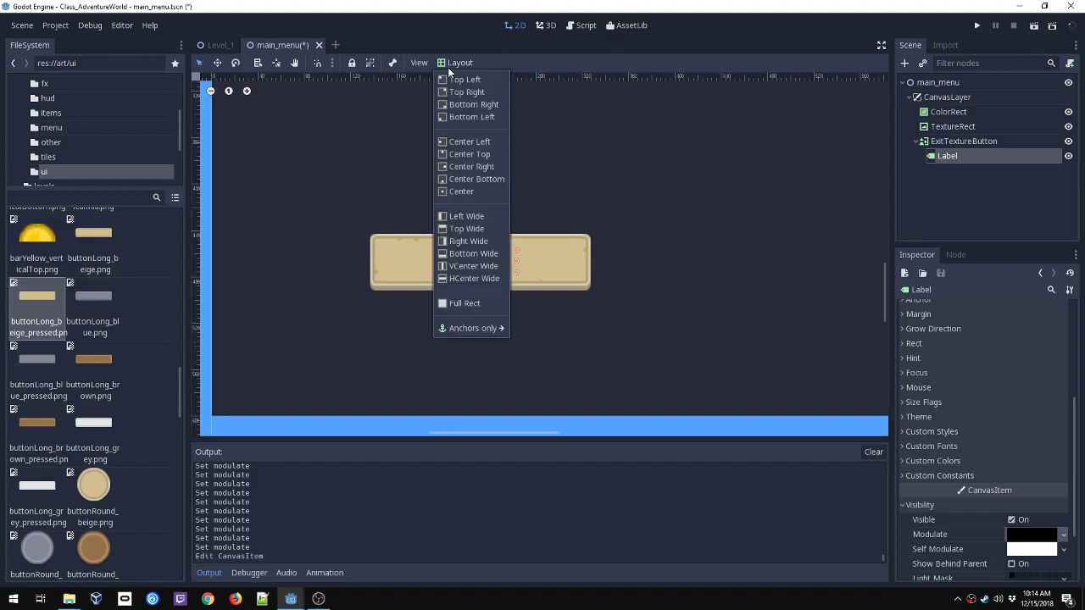
{"action": "left_click", "coordinate": [457, 190]}
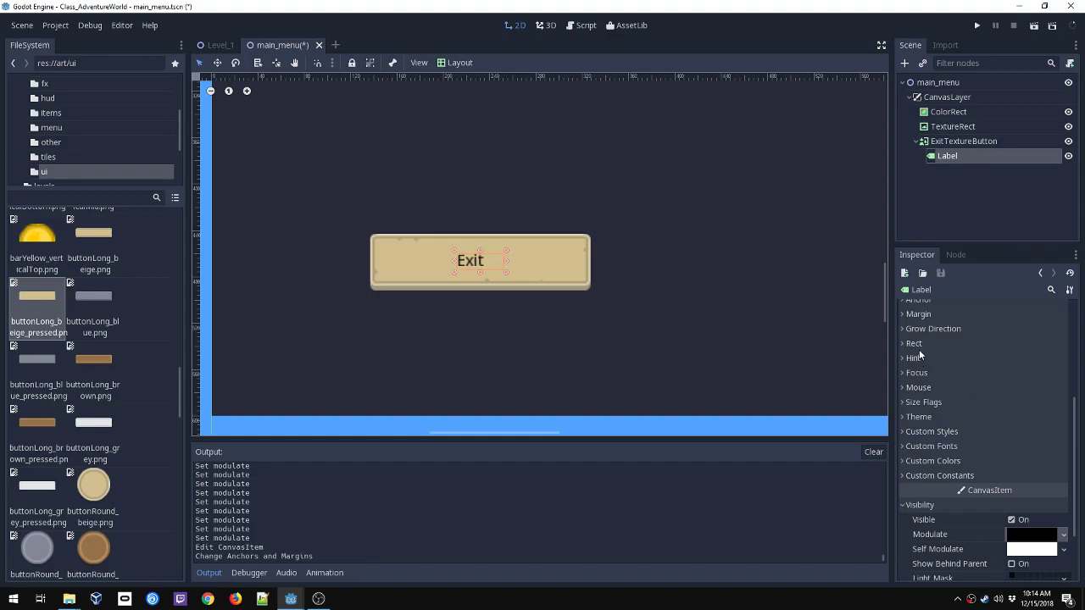
- Try enlarging the Exit label with a Rect Scale of 2, 2 and shift it up and left towards the button's centre
{"action": "scroll", "coordinate": [920, 360], "scroll_direction": "up", "scroll_amount": 5}
{"action": "scroll", "coordinate": [921, 355], "scroll_direction": "down", "scroll_amount": 5}
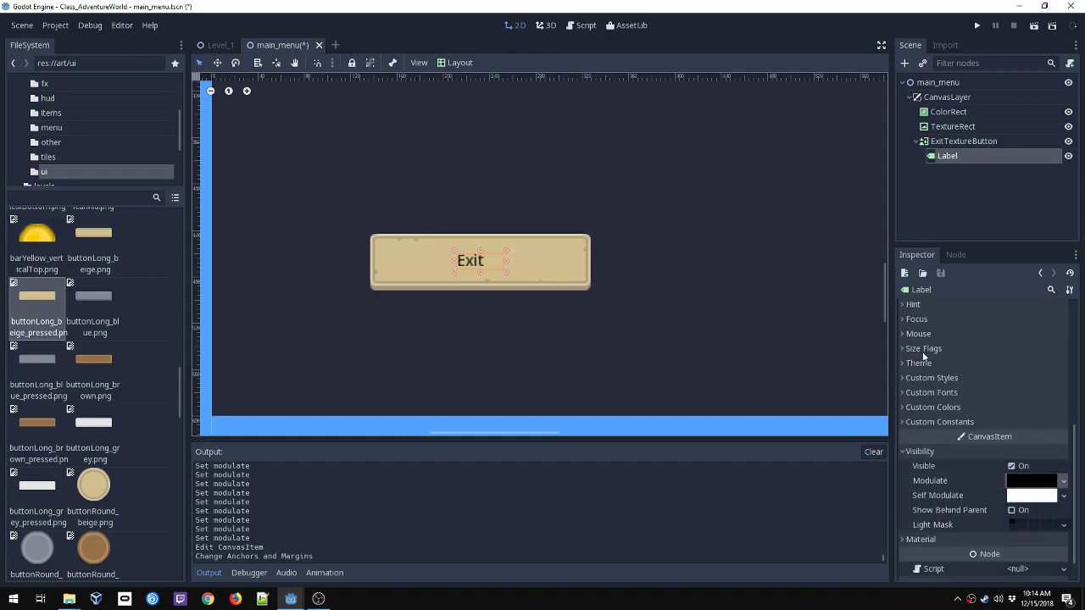
{"action": "scroll", "coordinate": [941, 340], "scroll_direction": "up", "scroll_amount": 2}
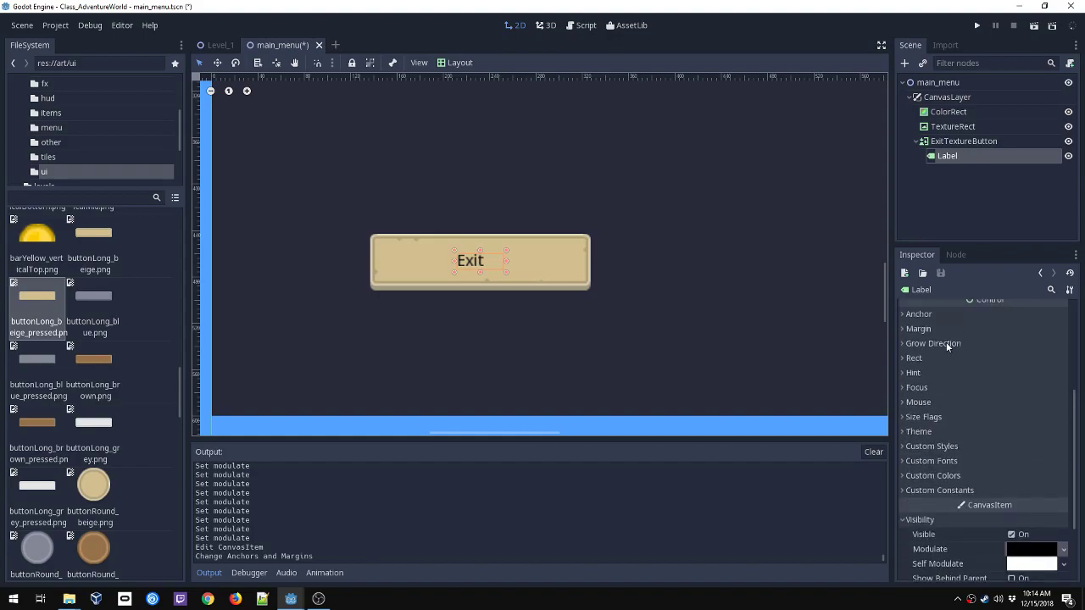
{"action": "left_click", "coordinate": [913, 358]}
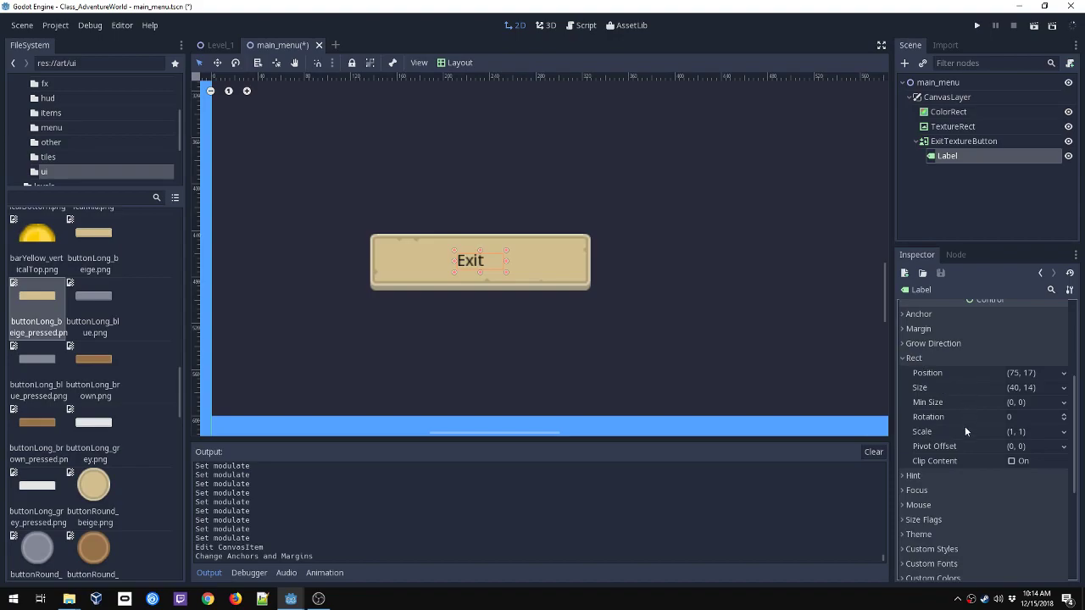
{"action": "left_click", "coordinate": [1022, 437]}
{"action": "type", "text": "2"}
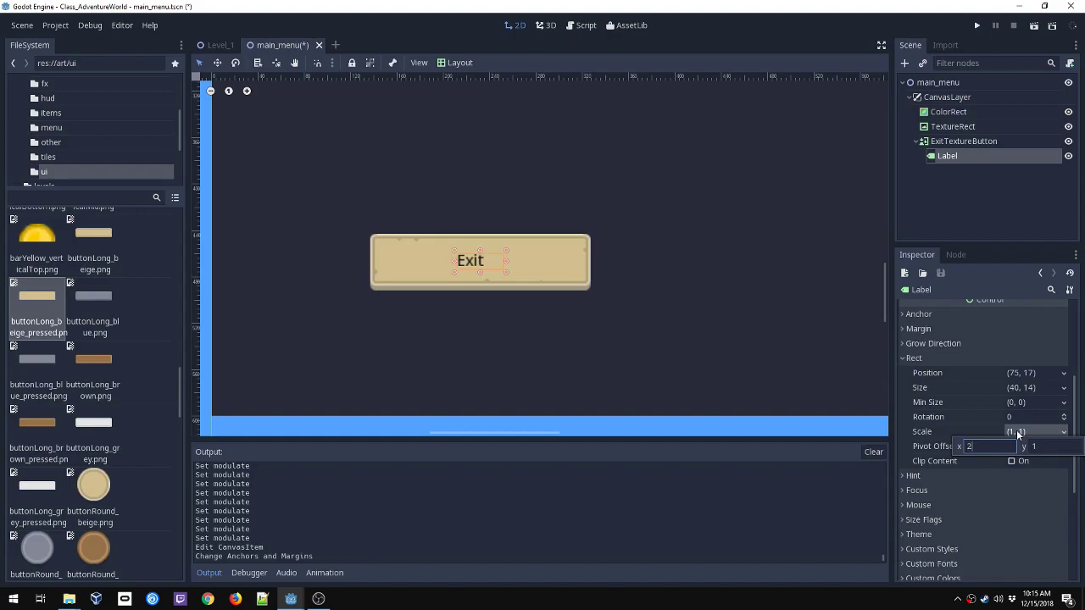
{"action": "key", "text": "Tab"}
{"action": "type", "text": "2"}
{"action": "left_click", "coordinate": [507, 281]}
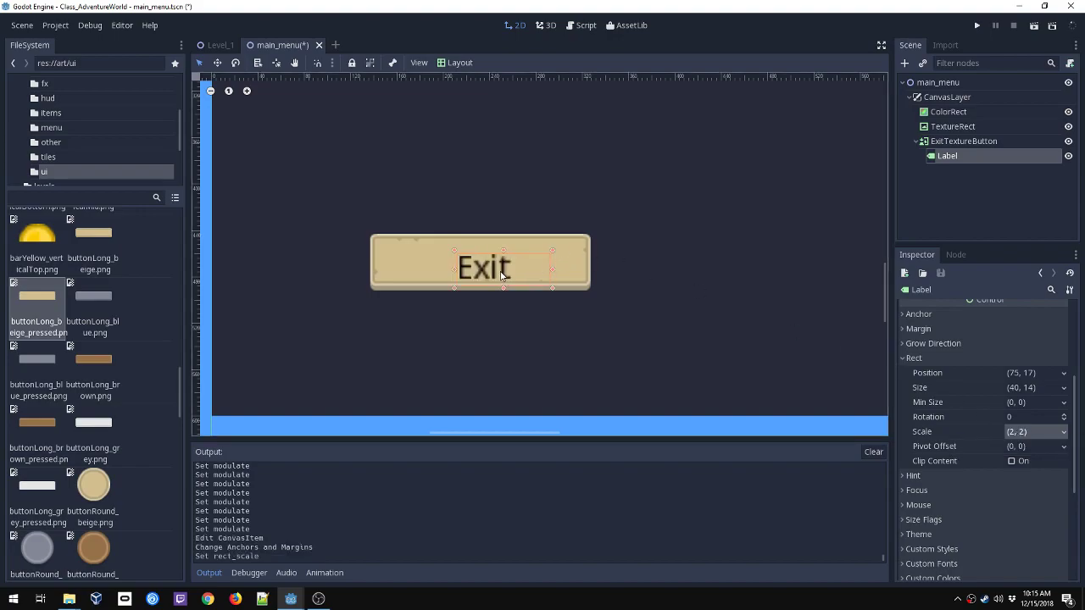
{"action": "left_click_drag", "start_coordinate": [494, 269], "coordinate": [486, 260]}
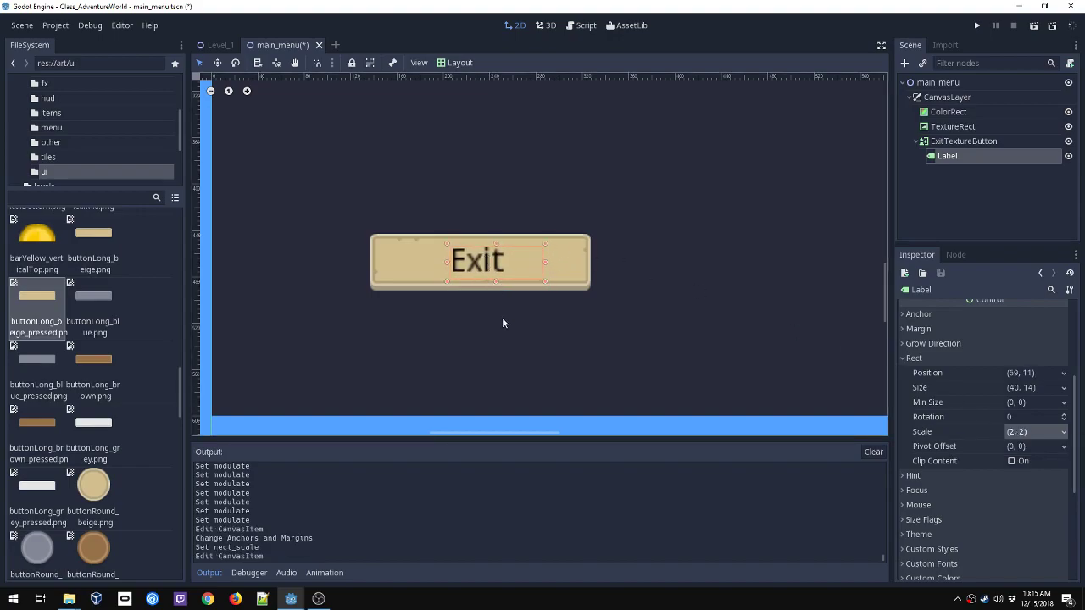
- Set the Label's Rect Scale back to 1, 1 and collapse its Rect properties
{"action": "left_click", "coordinate": [1010, 431]}
{"action": "type", "text": "1"}
{"action": "key", "text": "Tab"}
{"action": "type", "text": "1"}
{"action": "left_click", "coordinate": [919, 521]}
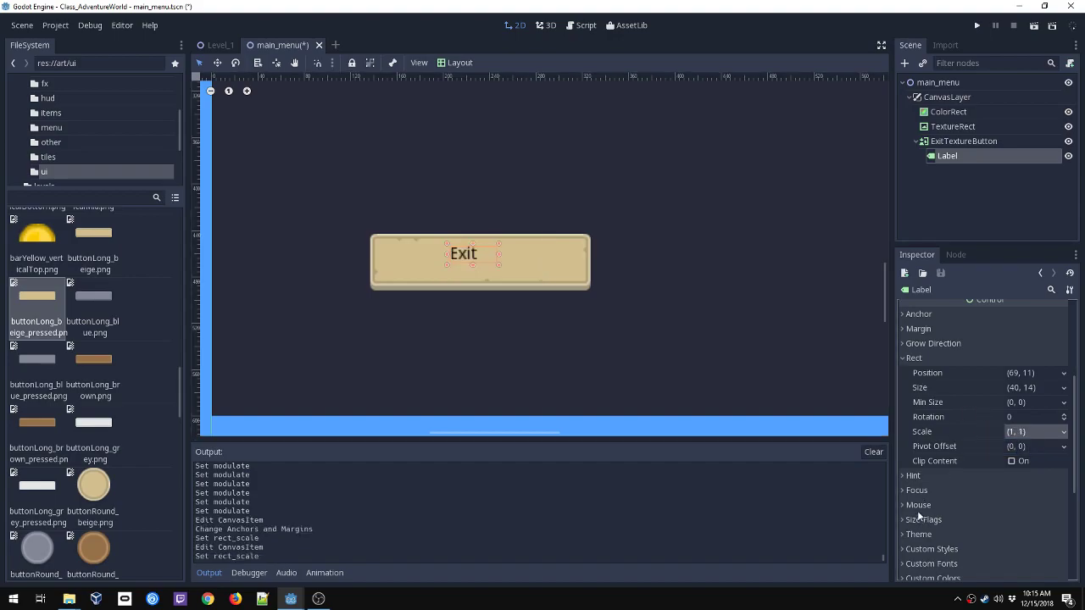
{"action": "left_click", "coordinate": [913, 357]}
- Assign a new DynamicFont as the Label's custom font
{"action": "left_click", "coordinate": [932, 461]}
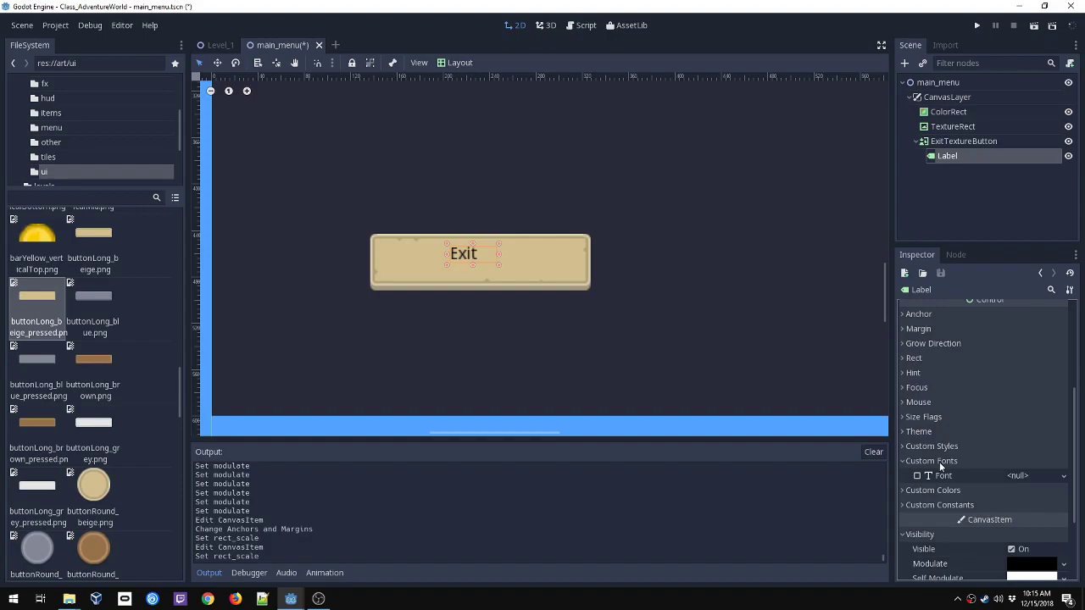
{"action": "left_click", "coordinate": [1021, 476]}
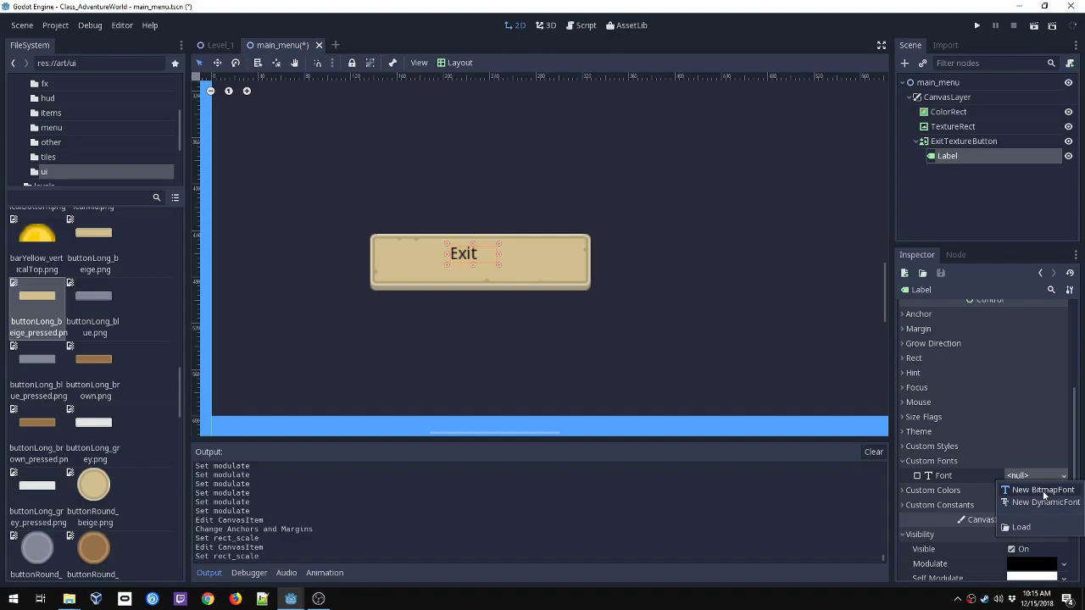
{"action": "left_click", "coordinate": [1048, 503]}
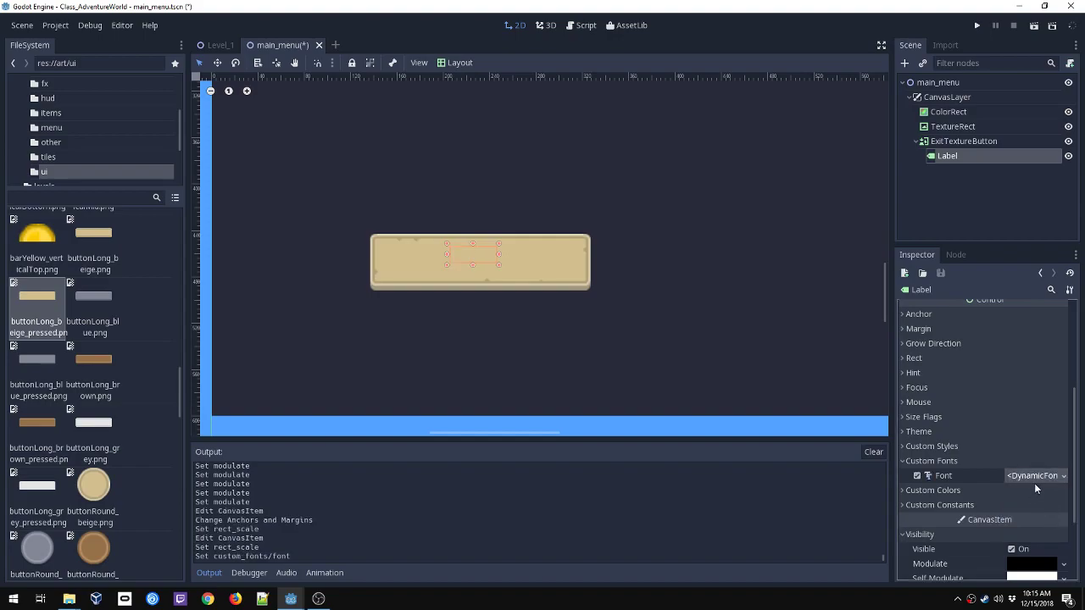
- Assign Kenney Thick.ttf from res://art/font as the DynamicFont's Font Data
{"action": "left_click", "coordinate": [915, 352]}
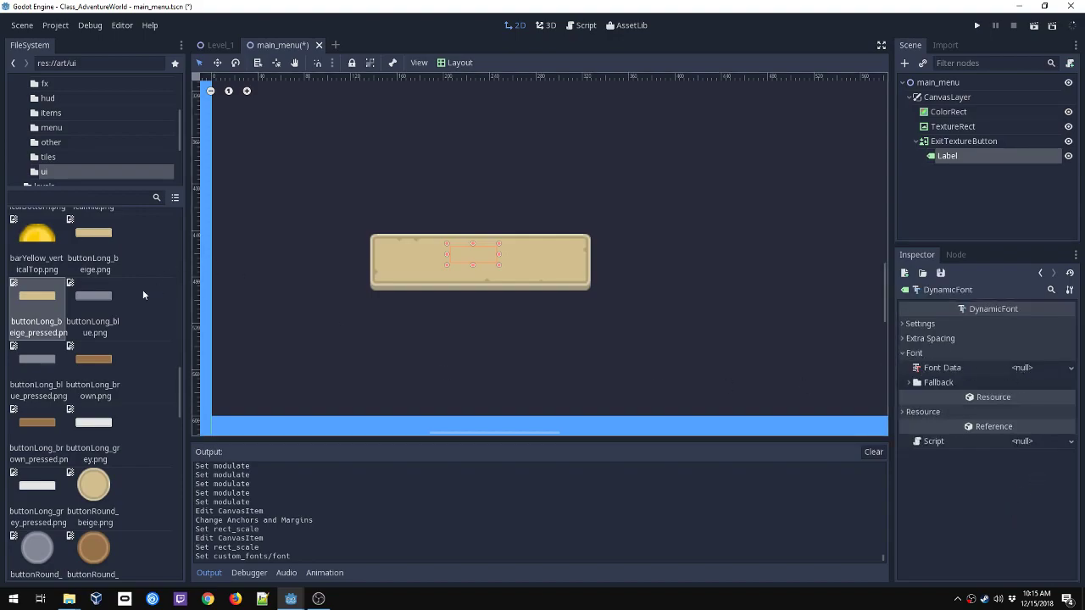
{"action": "scroll", "coordinate": [130, 297], "scroll_direction": "up", "scroll_amount": 10}
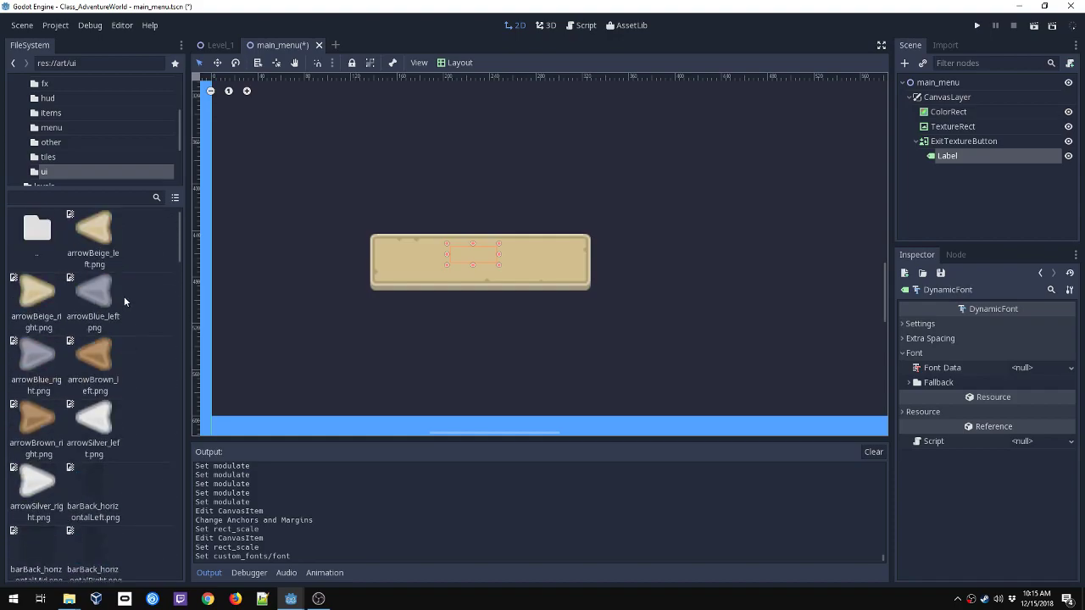
{"action": "double_click", "coordinate": [37, 229]}
{"action": "double_click", "coordinate": [97, 307]}
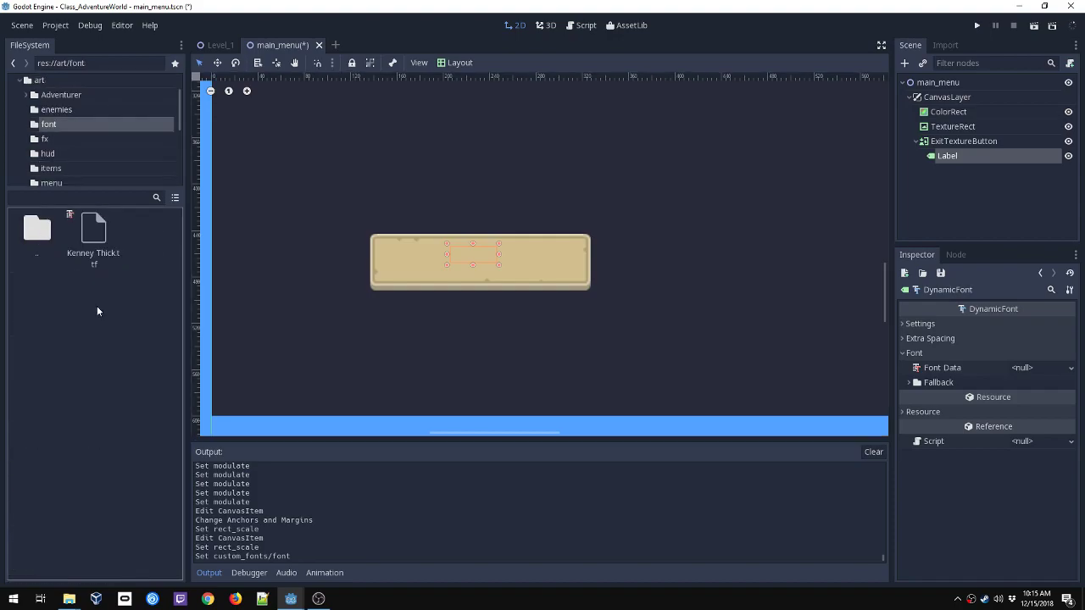
{"action": "left_click_drag", "start_coordinate": [95, 232], "coordinate": [1042, 368]}
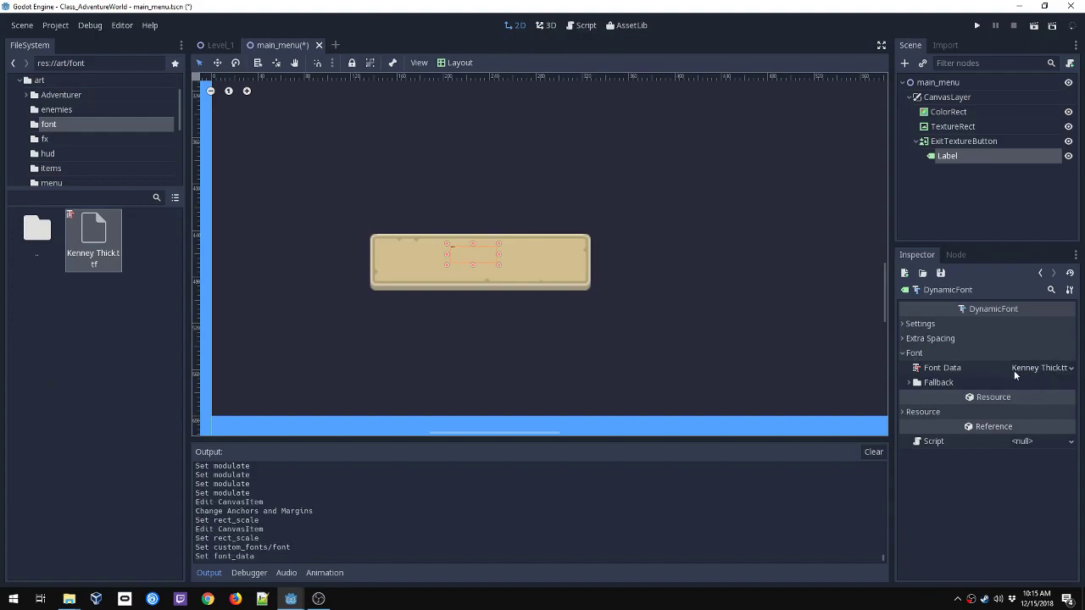
- Set the DynamicFont's size to 32
{"action": "scroll", "coordinate": [450, 250], "scroll_direction": "up", "scroll_amount": 6}
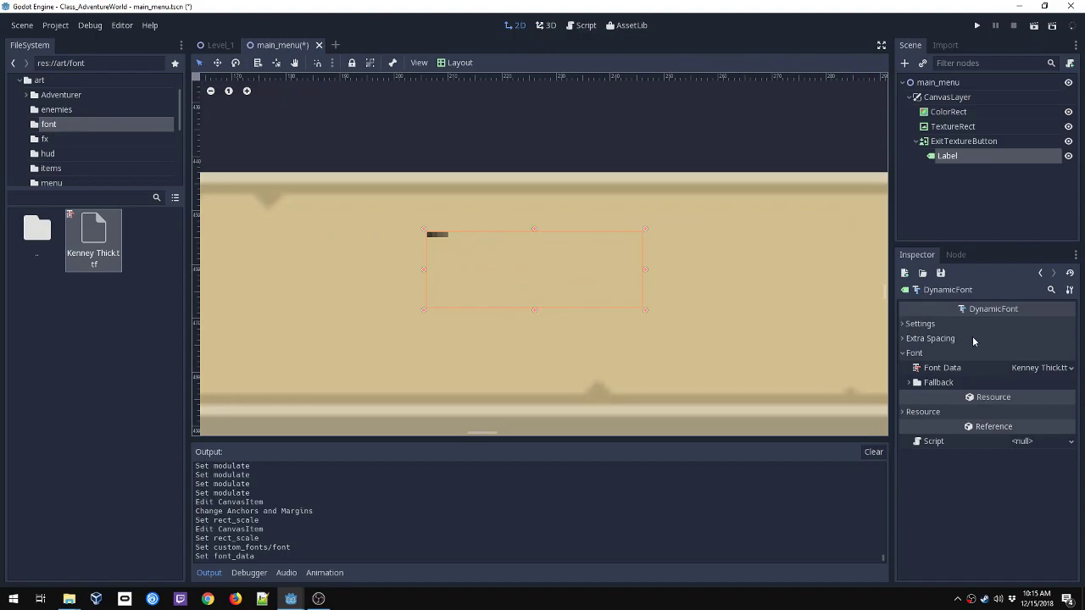
{"action": "left_click", "coordinate": [937, 326]}
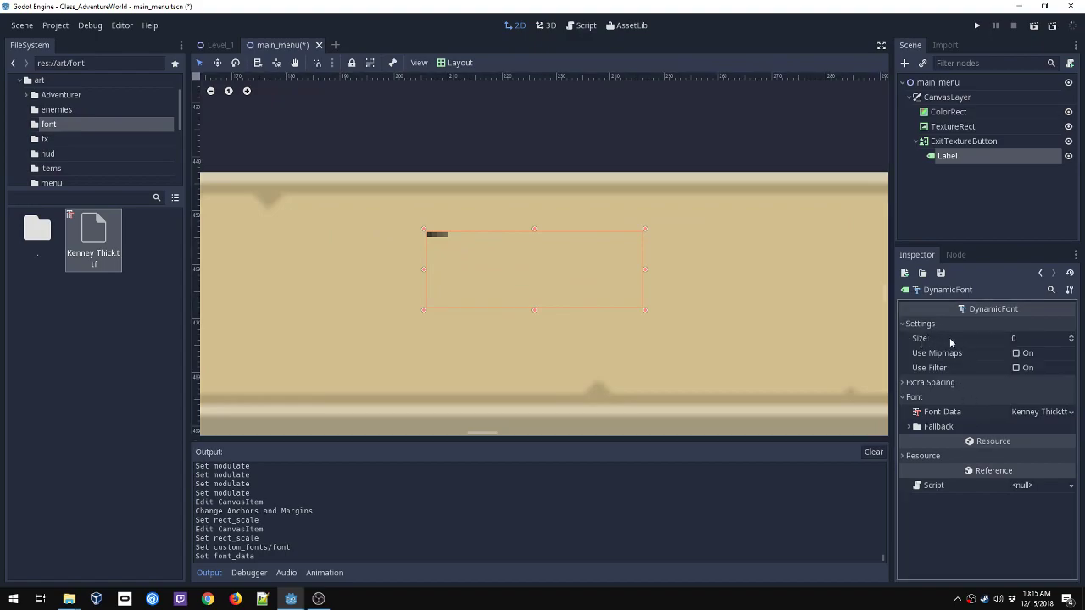
{"action": "left_click", "coordinate": [1029, 339]}
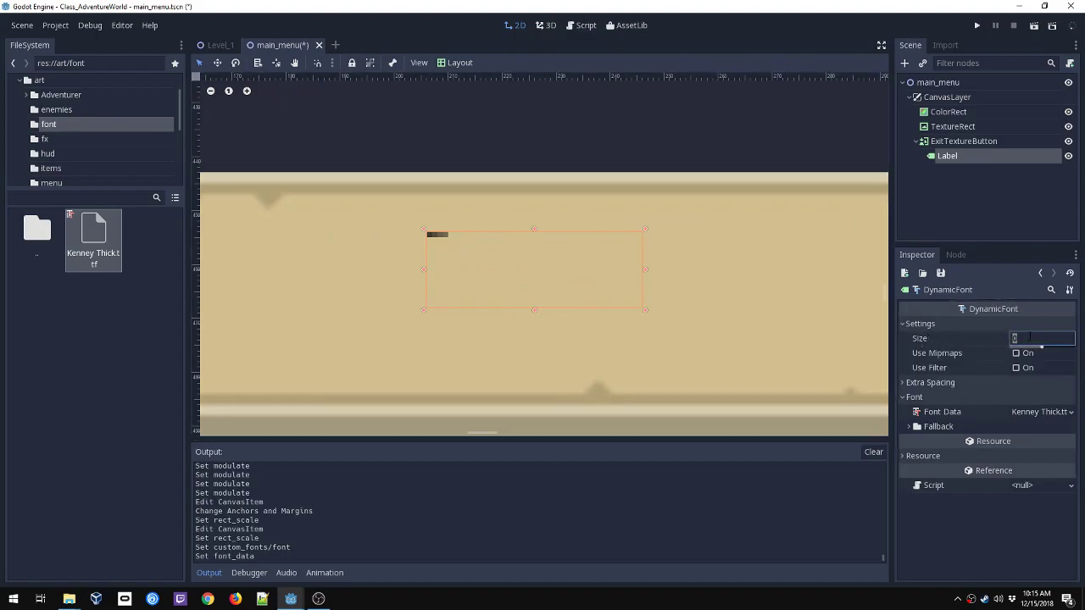
{"action": "type", "text": "32"}
{"action": "key", "text": "Return"}
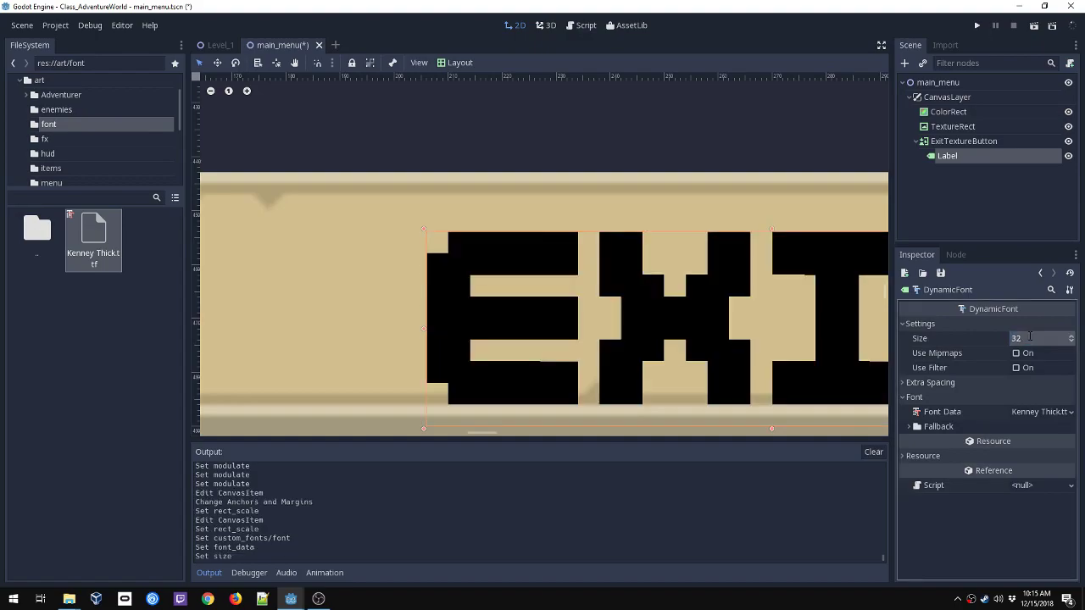
- Turn on Expand for ExitTextureButton and enlarge it from its lower-right corner so the Exit text fits inside
{"action": "scroll", "coordinate": [787, 284], "scroll_direction": "down", "scroll_amount": 10}
{"action": "scroll", "coordinate": [711, 293], "scroll_direction": "down", "scroll_amount": 5}
{"action": "middle_click_drag", "start_coordinate": [740, 311], "coordinate": [626, 334]}
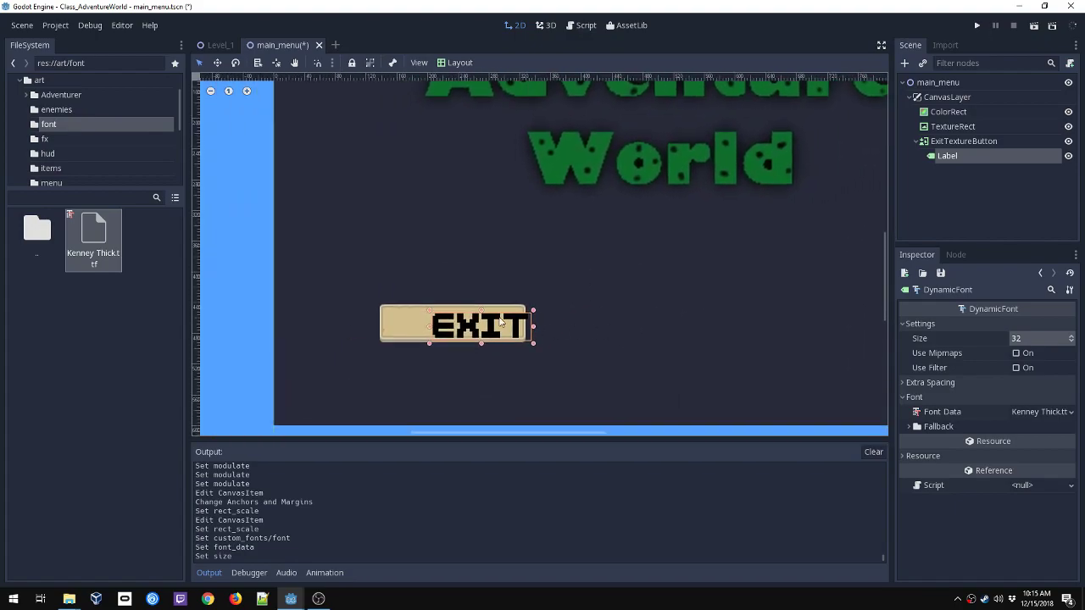
{"action": "left_click", "coordinate": [404, 333]}
{"action": "scroll", "coordinate": [973, 361], "scroll_direction": "up", "scroll_amount": 1}
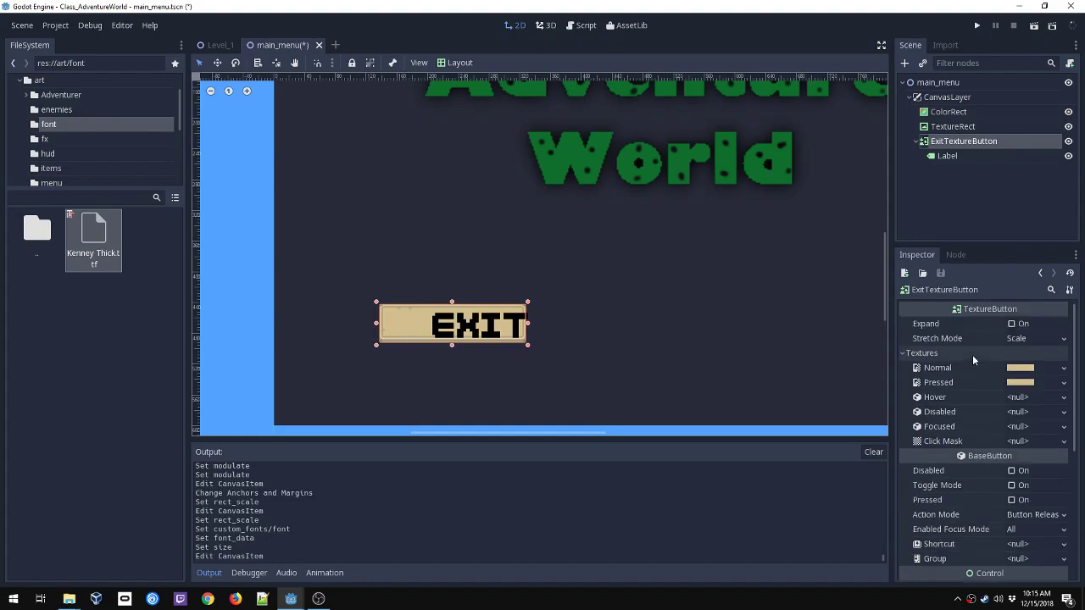
{"action": "left_click", "coordinate": [1012, 324]}
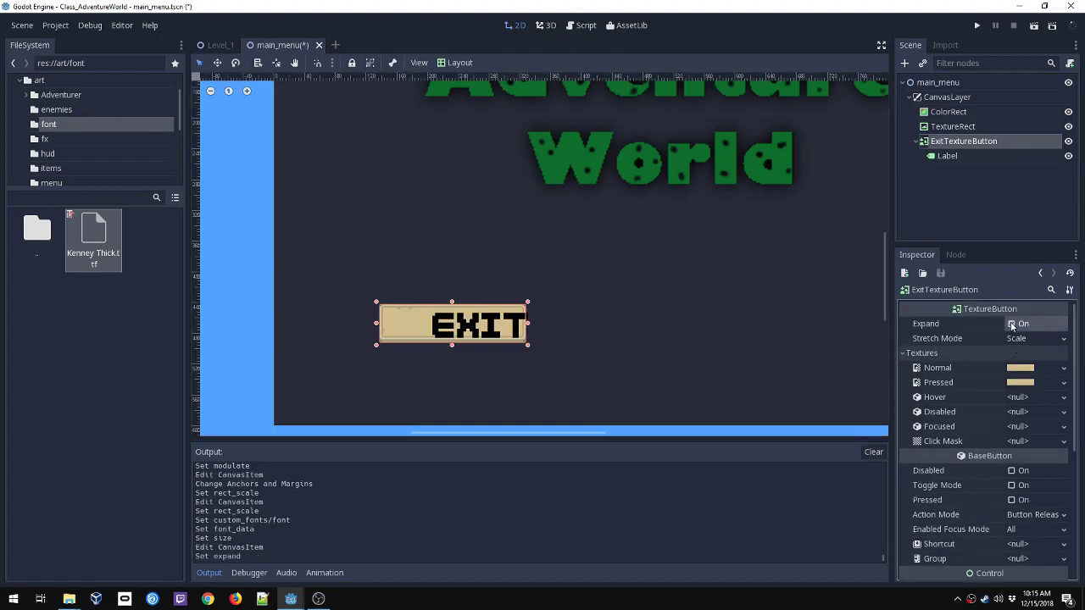
{"action": "mouse_move", "coordinate": [533, 350]}
{"action": "left_mouse_down"}
{"action": "mouse_move", "coordinate": [552, 359]}
{"action": "mouse_move", "coordinate": [542, 344]}
{"action": "mouse_move", "coordinate": [561, 371]}
{"action": "mouse_move", "coordinate": [621, 382]}
{"action": "mouse_move", "coordinate": [635, 368]}
{"action": "mouse_move", "coordinate": [519, 341]}
{"action": "mouse_move", "coordinate": [550, 353]}
{"action": "left_mouse_up"}
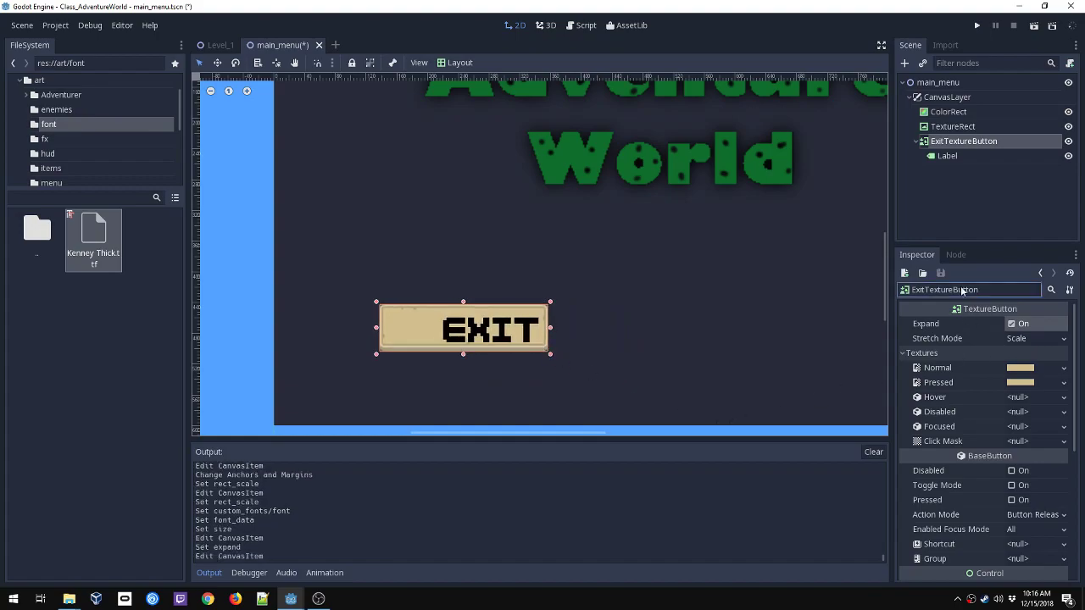
- Centre the Exit label on its button using the Center layout preset
{"action": "left_click", "coordinate": [942, 157]}
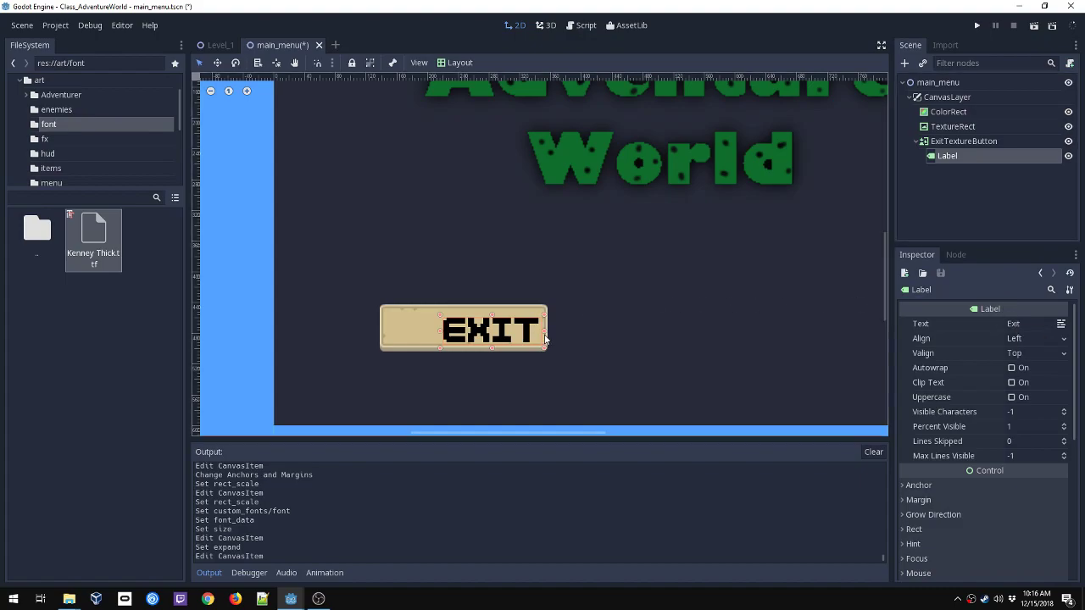
{"action": "left_click_drag", "start_coordinate": [544, 332], "coordinate": [508, 331]}
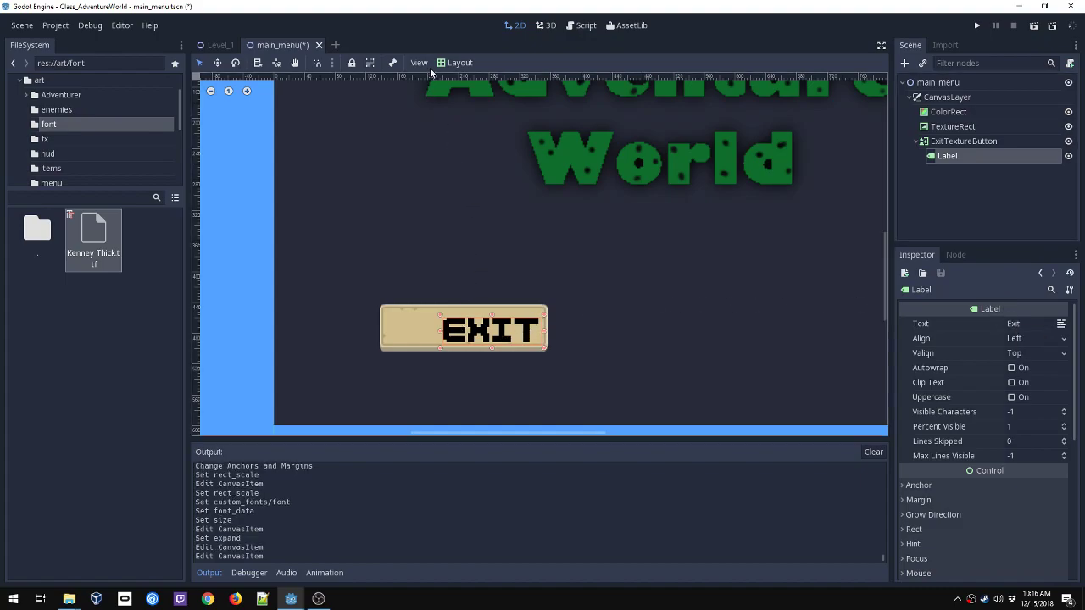
{"action": "left_click", "coordinate": [458, 62]}
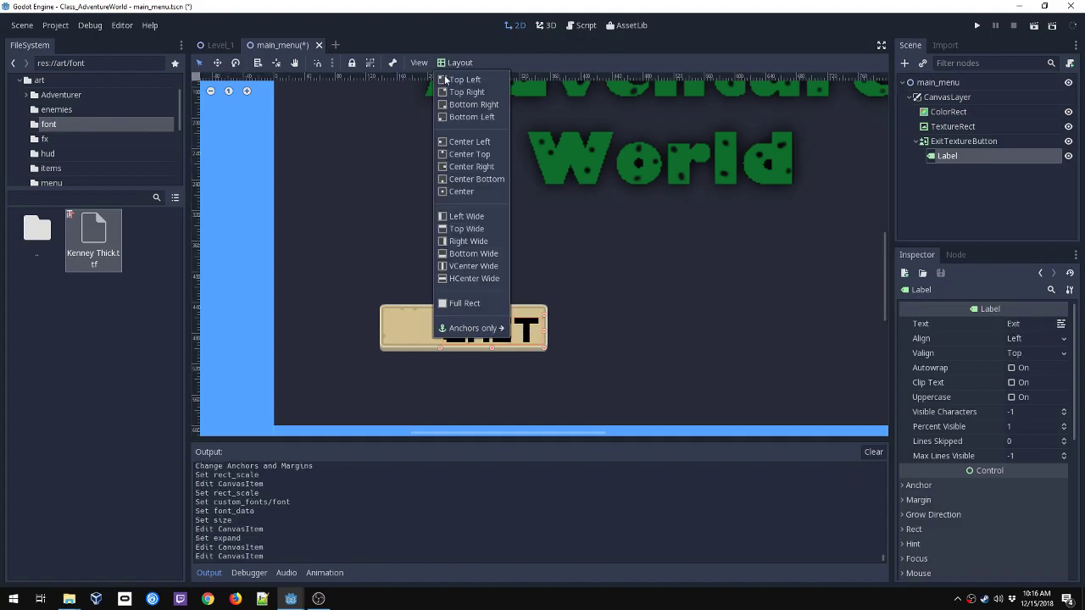
{"action": "left_click", "coordinate": [458, 191]}
{"action": "left_click", "coordinate": [610, 302]}
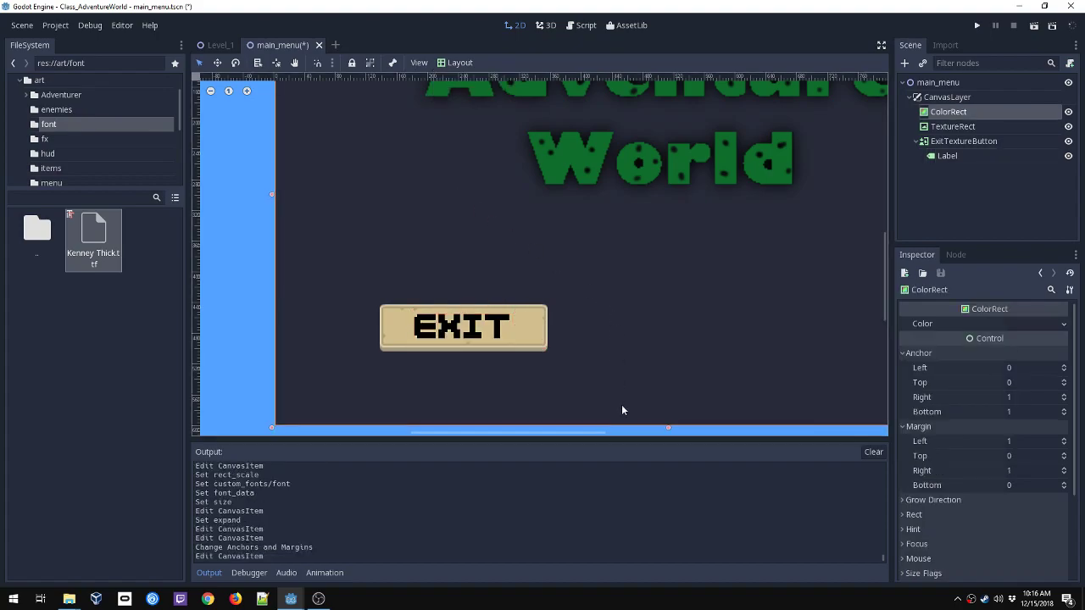
{"action": "scroll", "coordinate": [621, 410], "scroll_direction": "down", "scroll_amount": 2}
{"action": "middle_click_drag", "start_coordinate": [776, 385], "coordinate": [688, 364]}
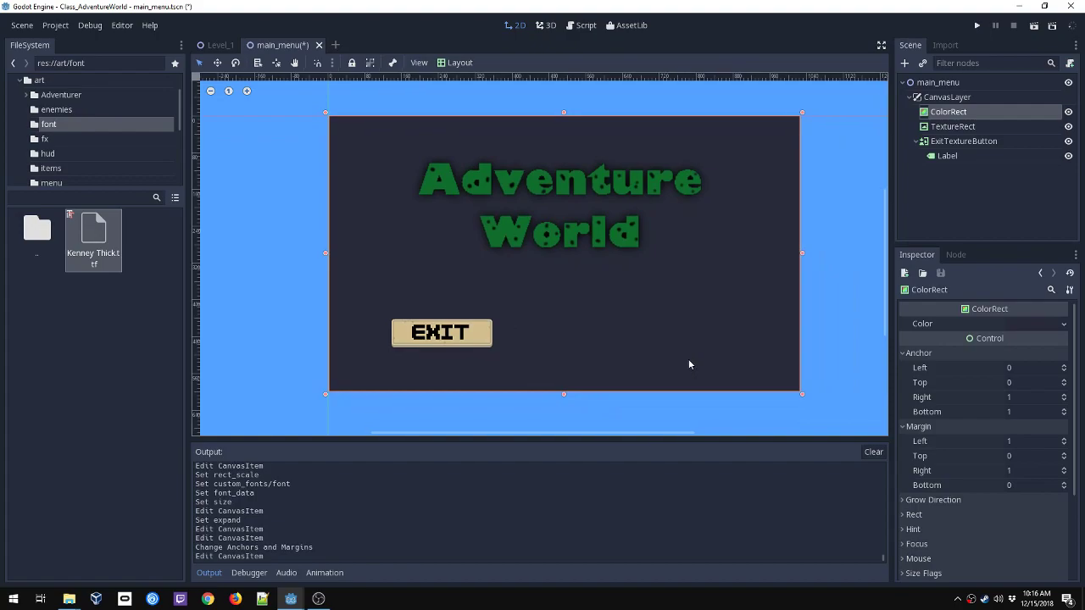
- Try moving the Exit label away from its button and undo the move
{"action": "left_click", "coordinate": [487, 334]}
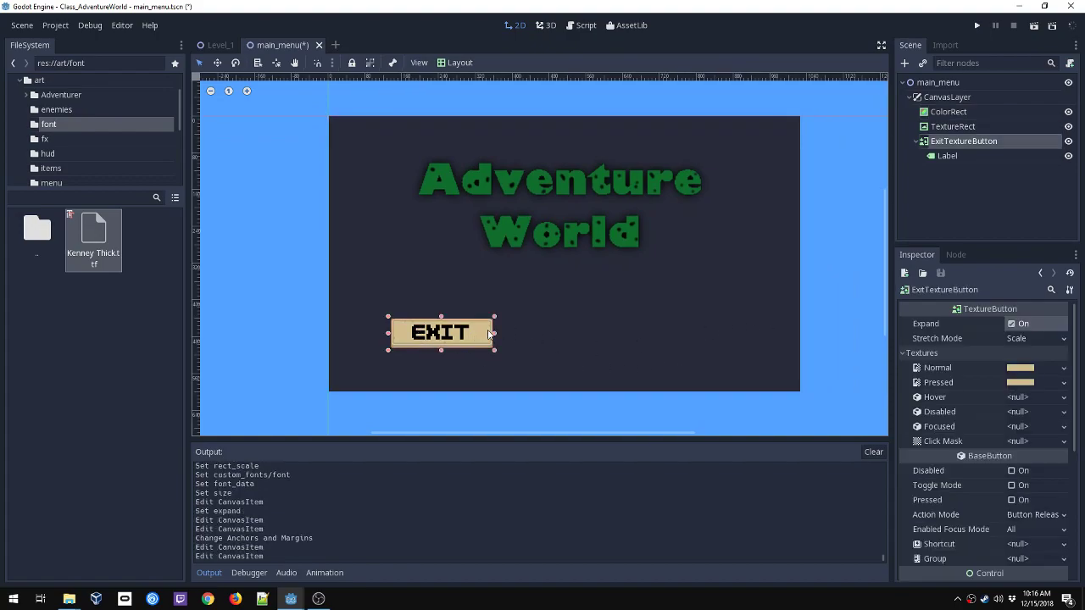
{"action": "left_click", "coordinate": [455, 336]}
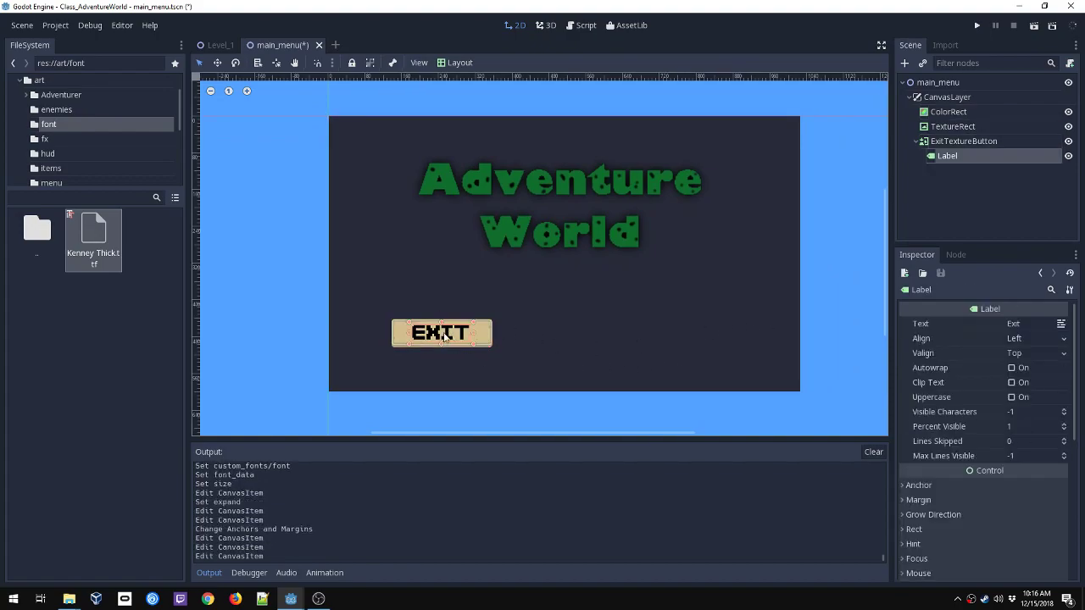
{"action": "left_click_drag", "start_coordinate": [434, 336], "coordinate": [535, 344]}
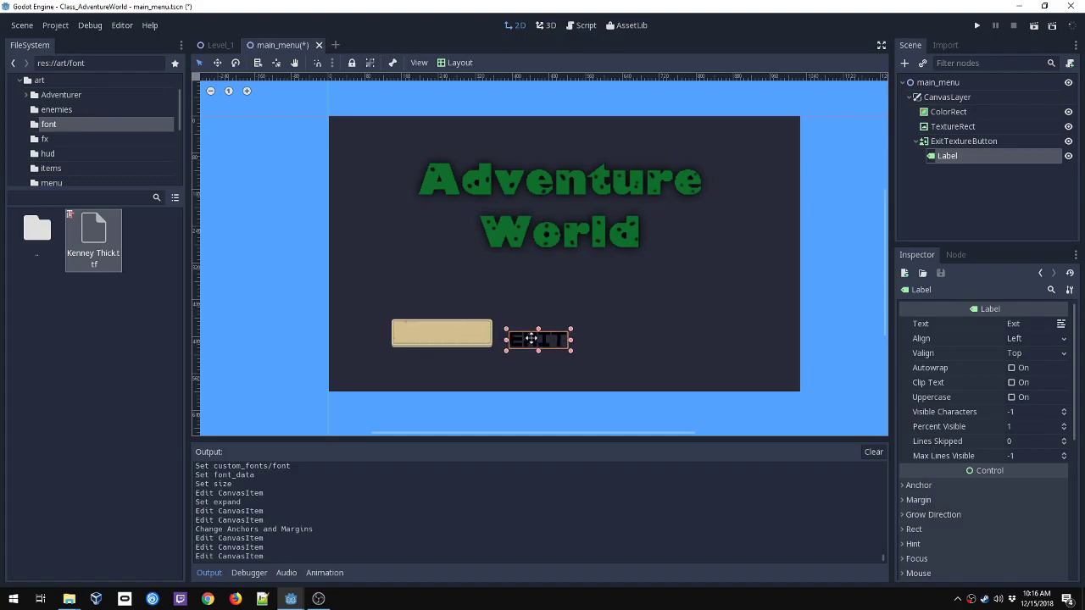
{"action": "key", "text": "ctrl+z"}
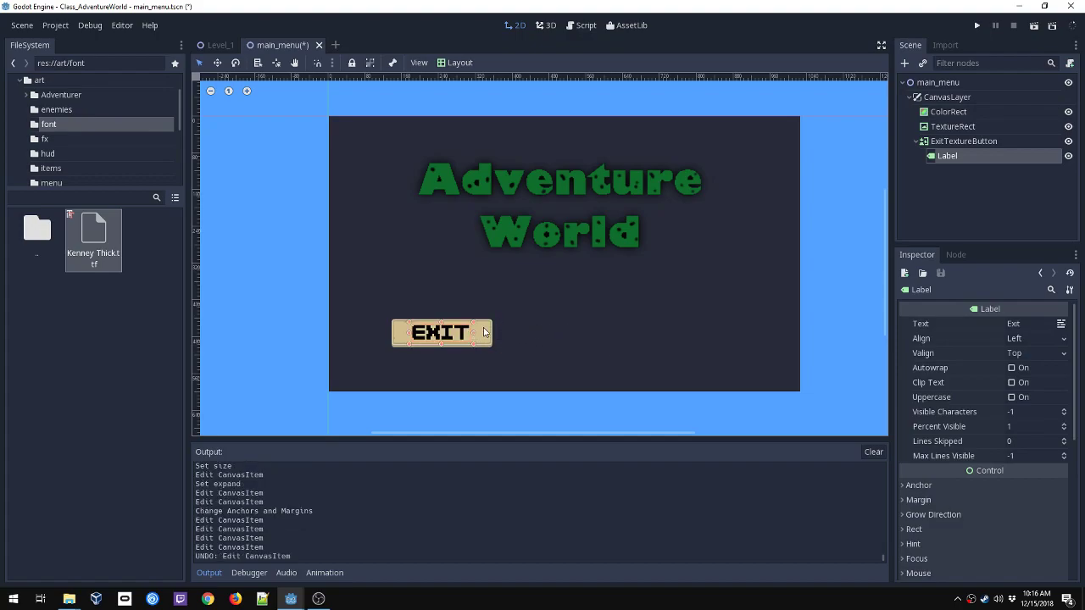
- Make ExitTextureButton's children unselectable and move the button together with its label slightly on the canvas
{"action": "left_click", "coordinate": [485, 332]}
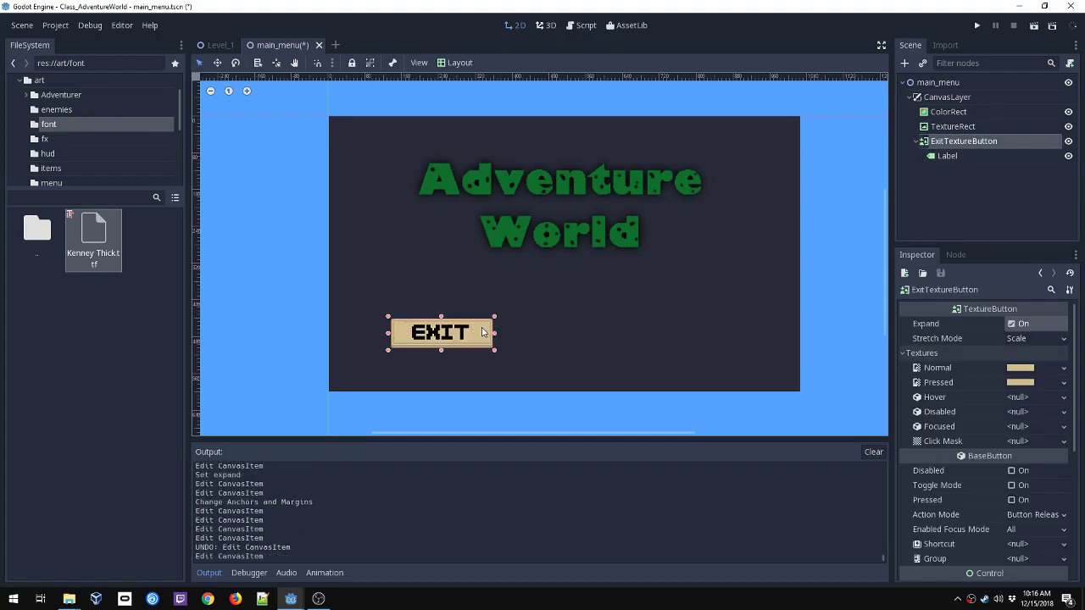
{"action": "left_click", "coordinate": [370, 63]}
{"action": "mouse_move", "coordinate": [455, 325]}
{"action": "left_mouse_down"}
{"action": "mouse_move", "coordinate": [438, 325]}
{"action": "mouse_move", "coordinate": [481, 340]}
{"action": "mouse_move", "coordinate": [442, 323]}
{"action": "mouse_move", "coordinate": [481, 328]}
{"action": "mouse_move", "coordinate": [453, 332]}
{"action": "left_mouse_up"}
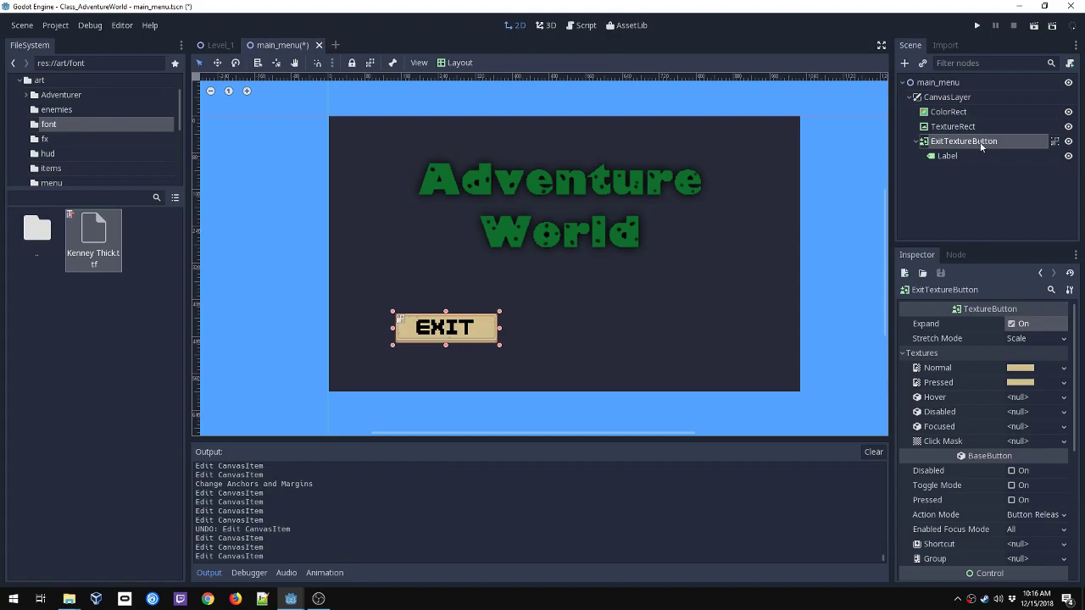
- Duplicate ExitTextureButton as NewGameTextureButton and place the copy to the right of the Exit button
{"action": "key", "text": "ctrl+d"}
{"action": "left_click_drag", "start_coordinate": [450, 331], "coordinate": [667, 336]}
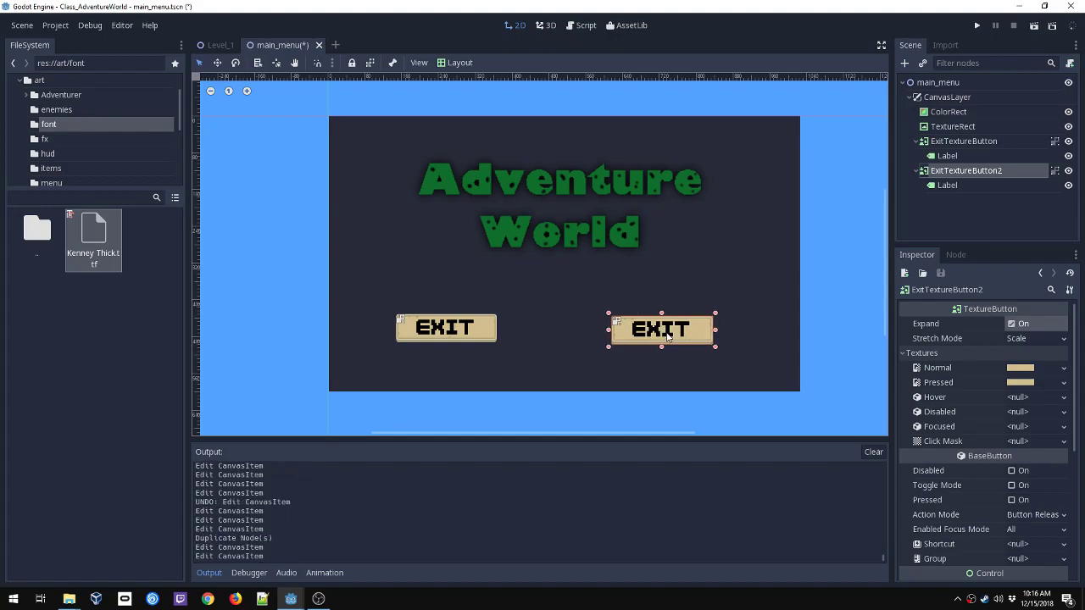
{"action": "double_click", "coordinate": [977, 173]}
{"action": "key", "text": "Delete"}
{"action": "type", "text": "NewGame"}
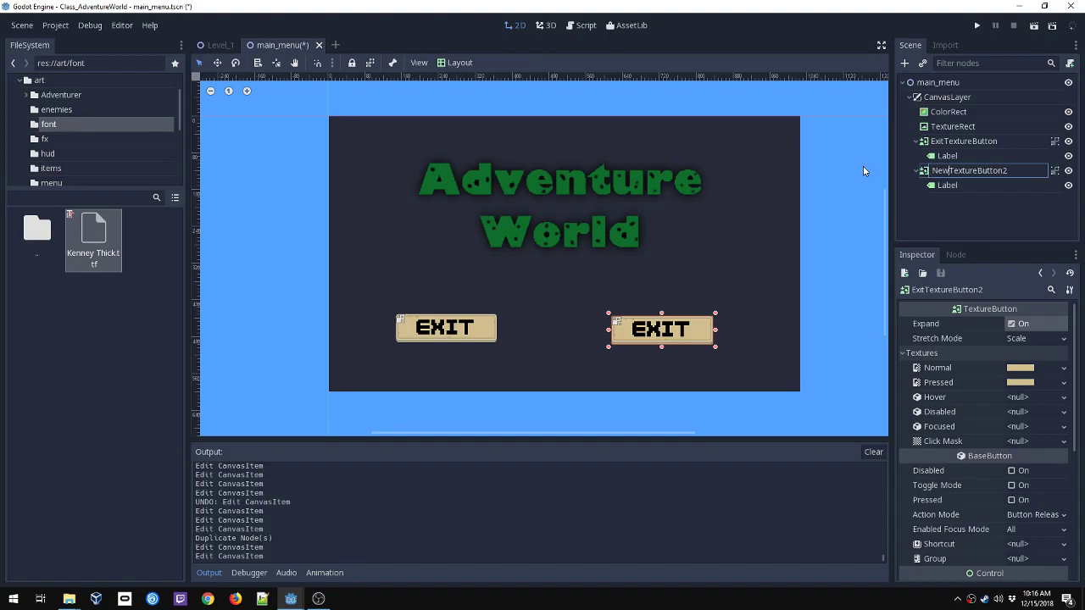
{"action": "key", "text": "BackSpace"}
{"action": "key", "text": "Return"}
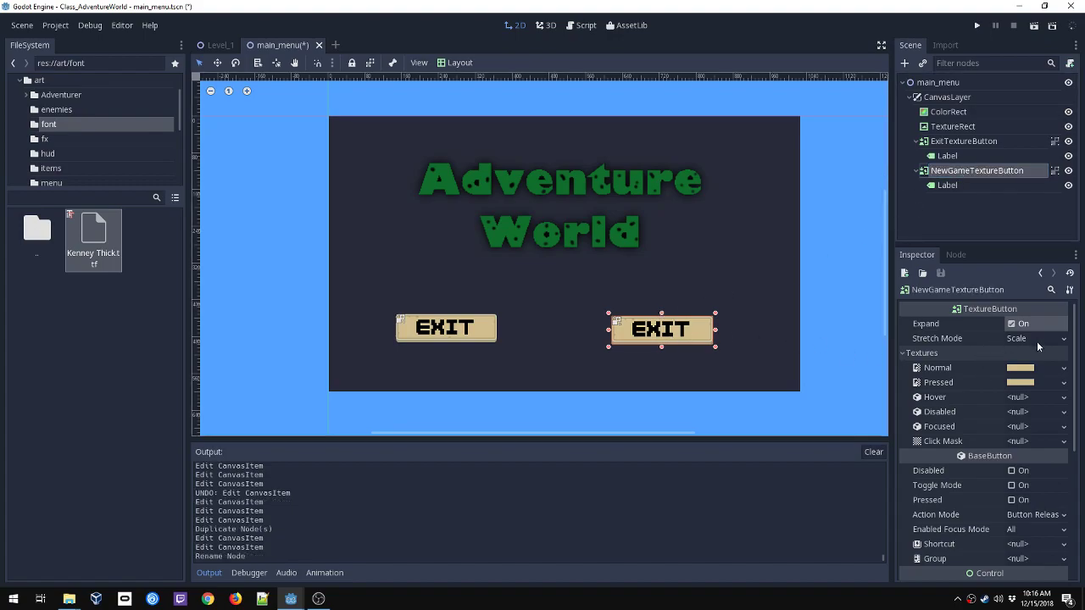
- Set the text of NewGameTextureButton's Label to "New Game"
{"action": "left_click", "coordinate": [940, 185]}
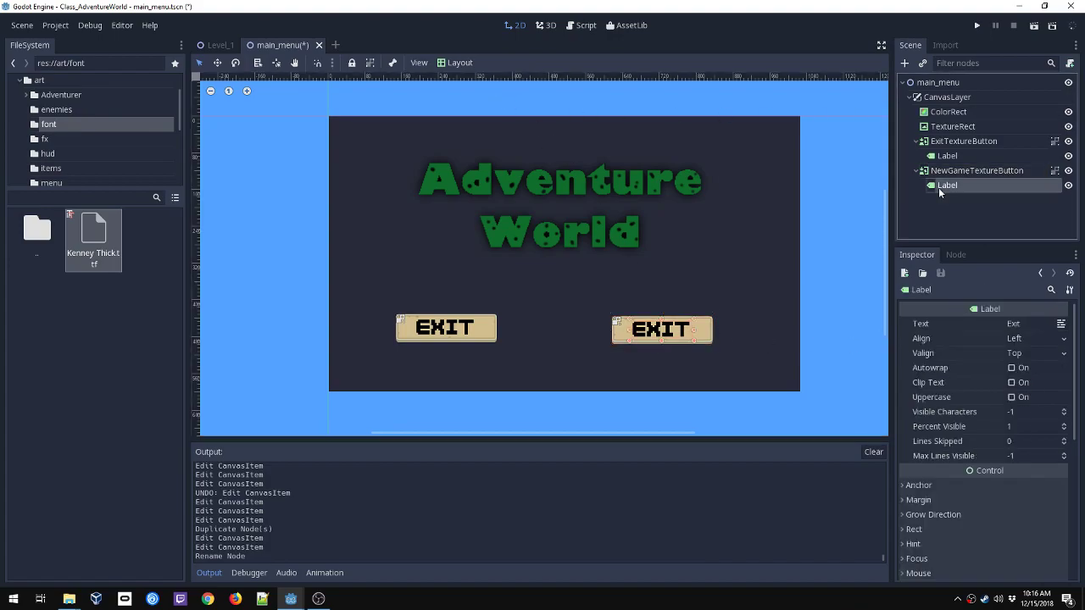
{"action": "left_click", "coordinate": [1036, 325]}
{"action": "type", "text": "New Game"}
{"action": "key", "text": "Return"}
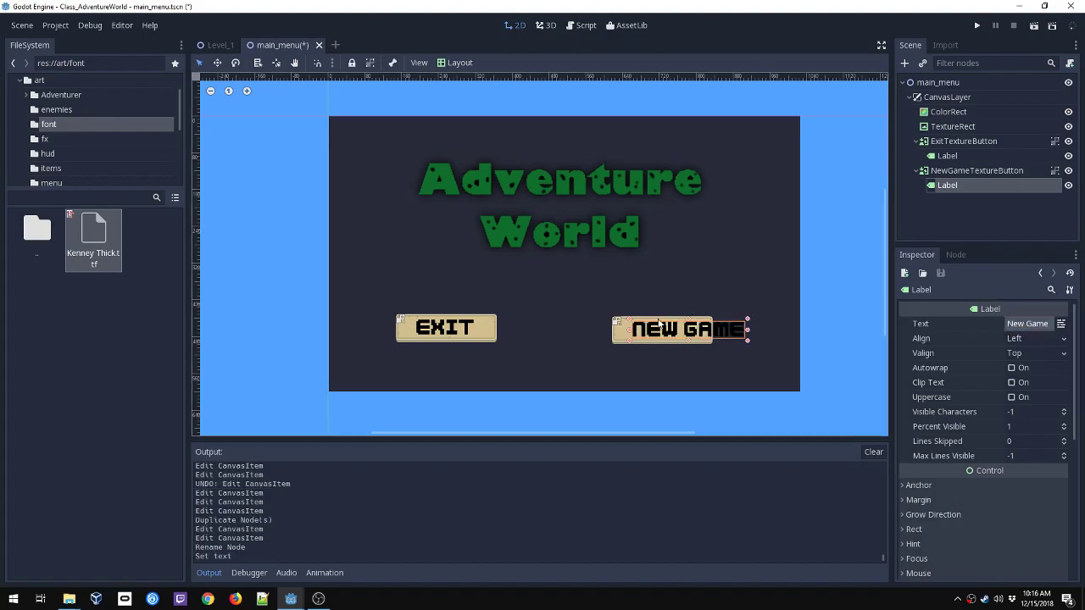
- Widen NewGameTextureButton to fit its text and centre its Label with the Center layout preset
{"action": "scroll", "coordinate": [661, 339], "scroll_direction": "up", "scroll_amount": 3}
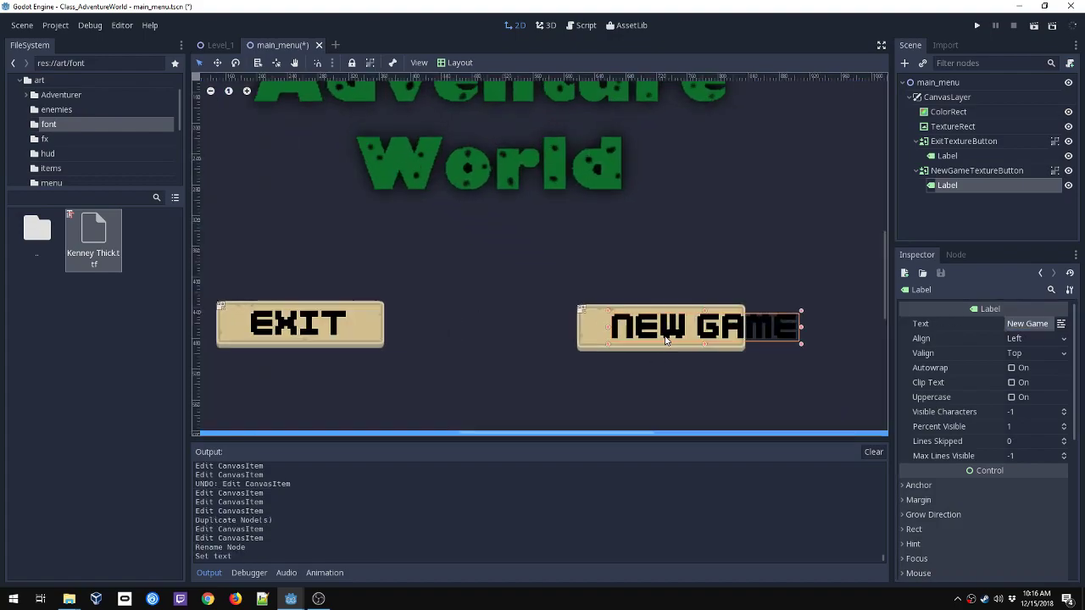
{"action": "left_click", "coordinate": [947, 173]}
{"action": "left_click_drag", "start_coordinate": [749, 330], "coordinate": [794, 330]}
{"action": "left_click", "coordinate": [947, 185]}
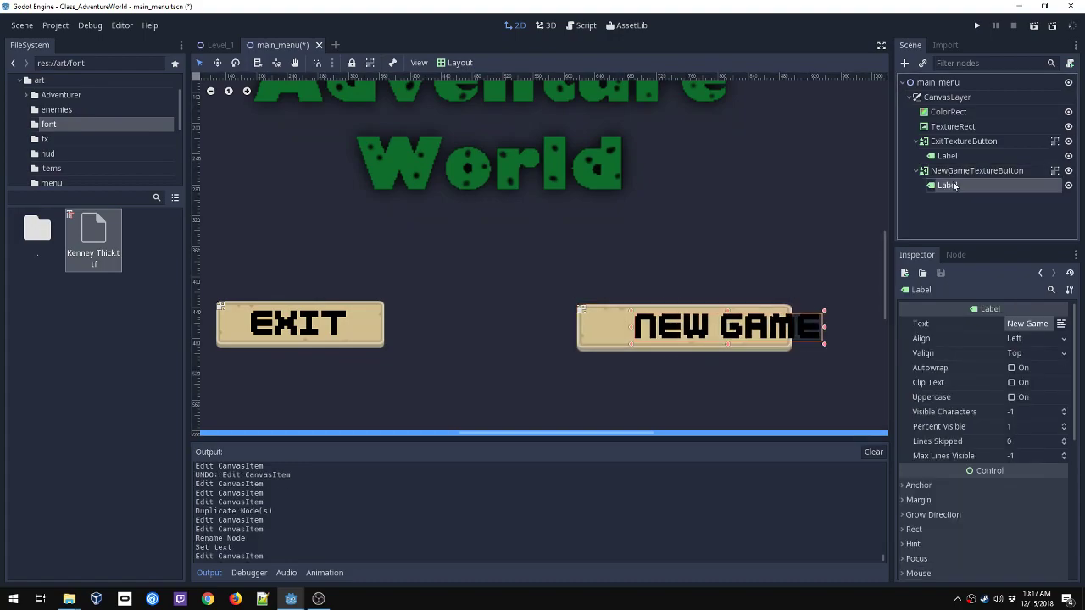
{"action": "left_click", "coordinate": [459, 62]}
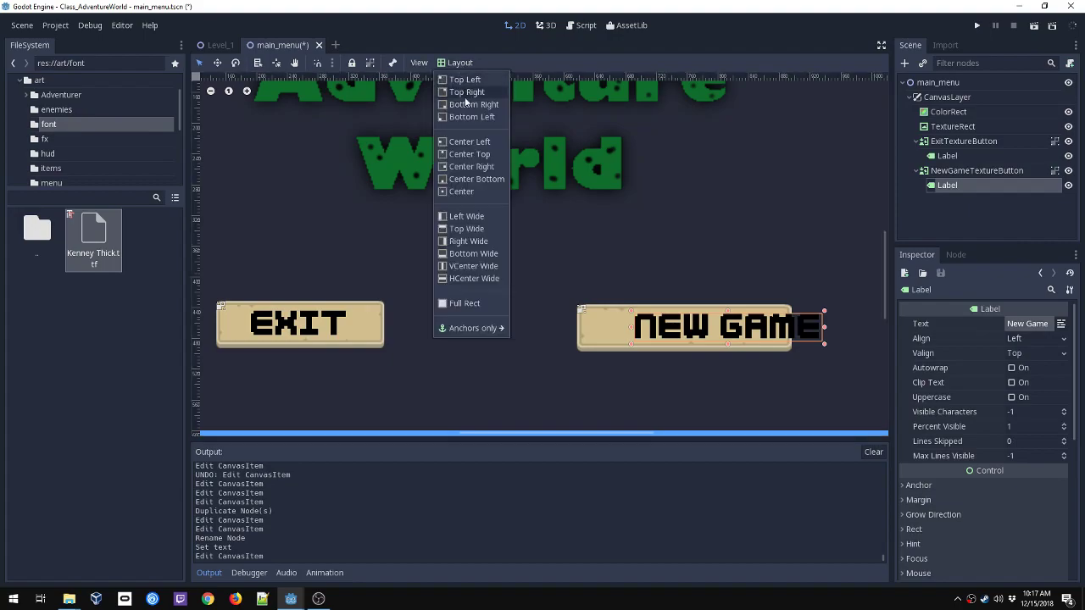
{"action": "left_click", "coordinate": [459, 192]}
{"action": "left_click", "coordinate": [463, 309]}
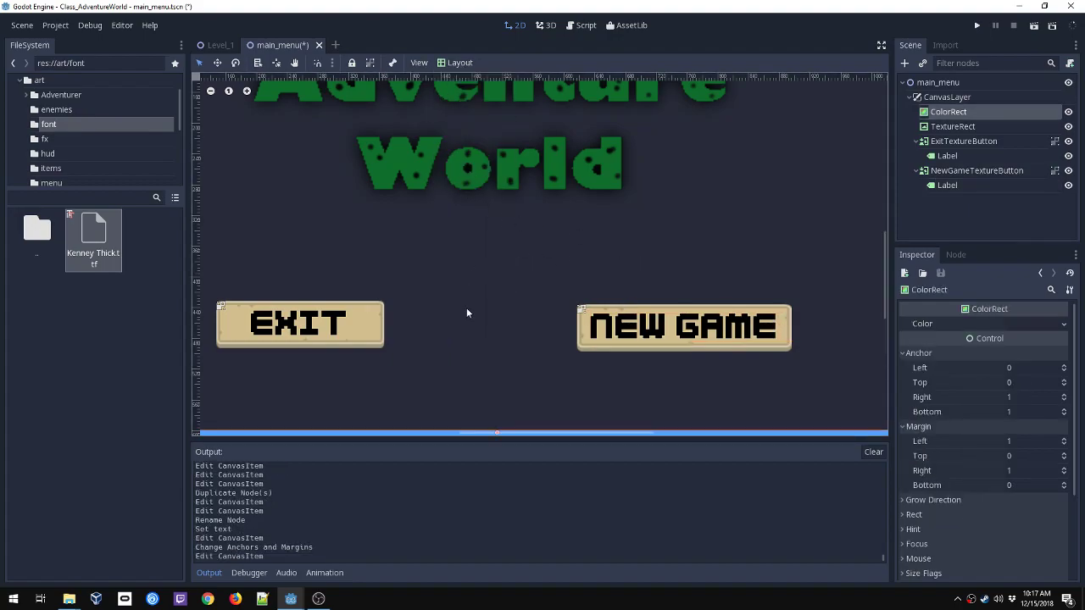
{"action": "scroll", "coordinate": [469, 303], "scroll_direction": "down", "scroll_amount": 4}
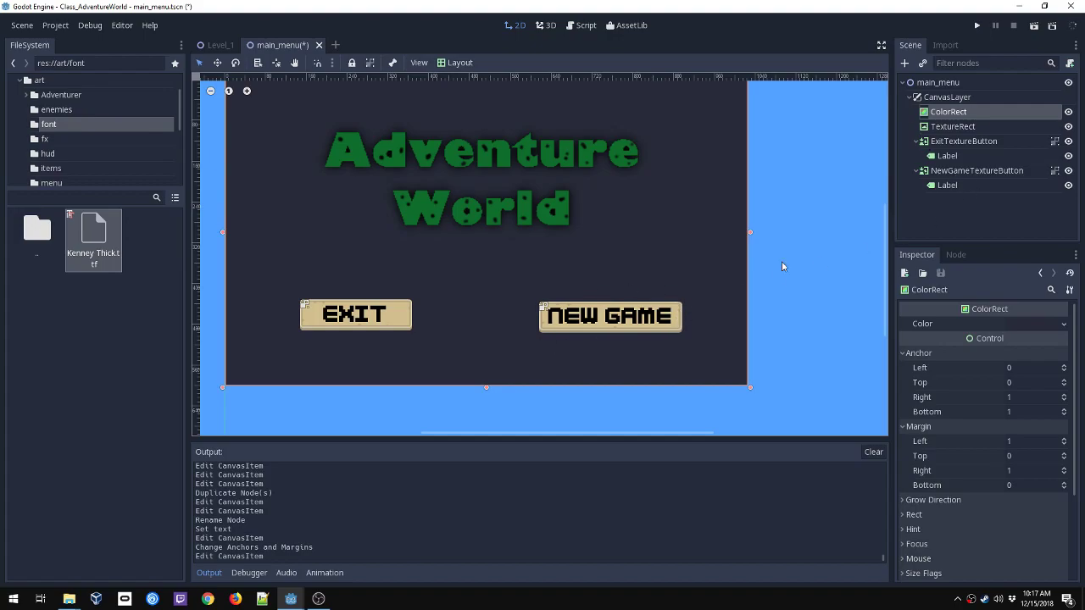
{"action": "left_click", "coordinate": [965, 171]}
{"action": "right_click", "coordinate": [967, 171]}
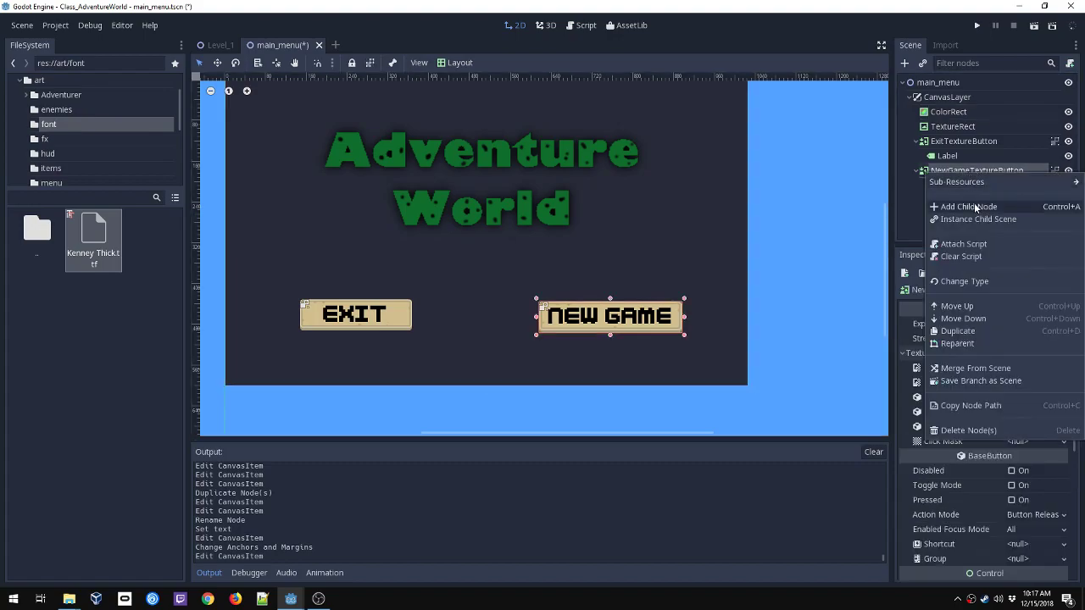
{"action": "left_click", "coordinate": [974, 206]}
{"action": "left_click", "coordinate": [132, 283]}
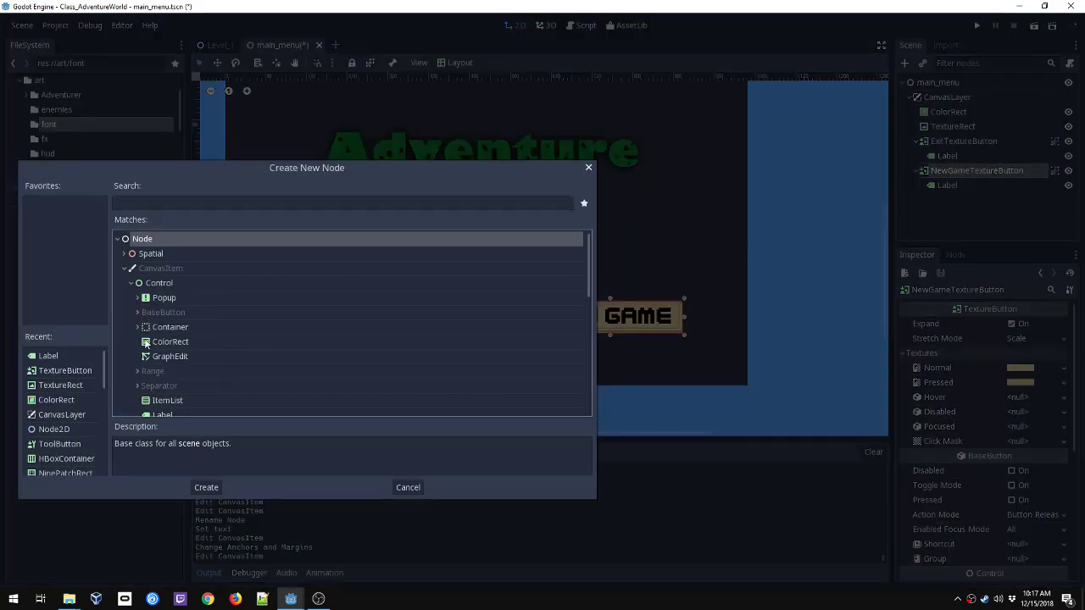
{"action": "left_click", "coordinate": [137, 327]}
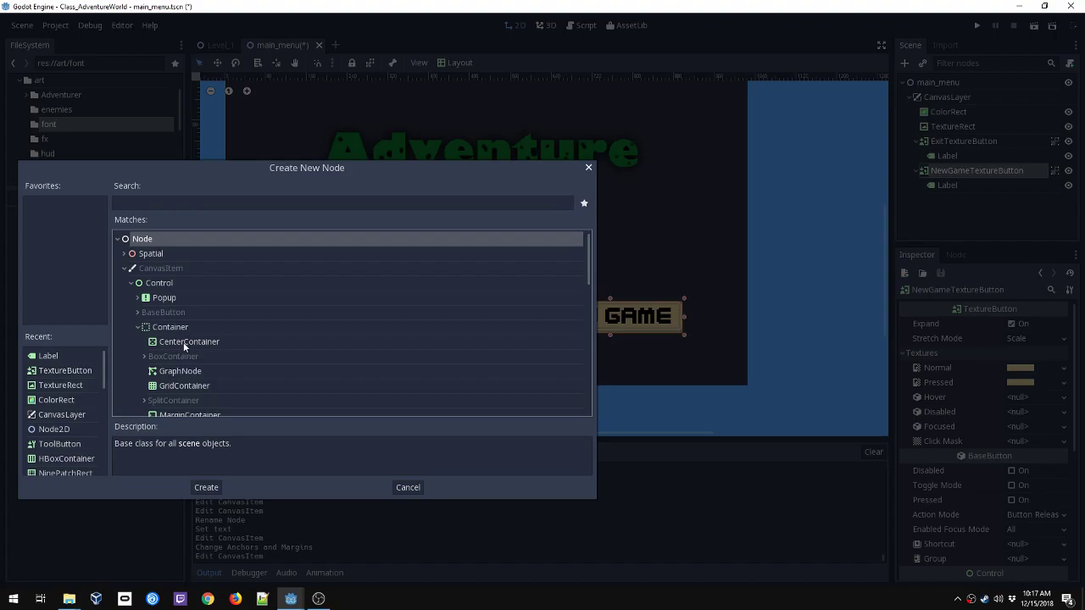
{"action": "left_click", "coordinate": [408, 487]}
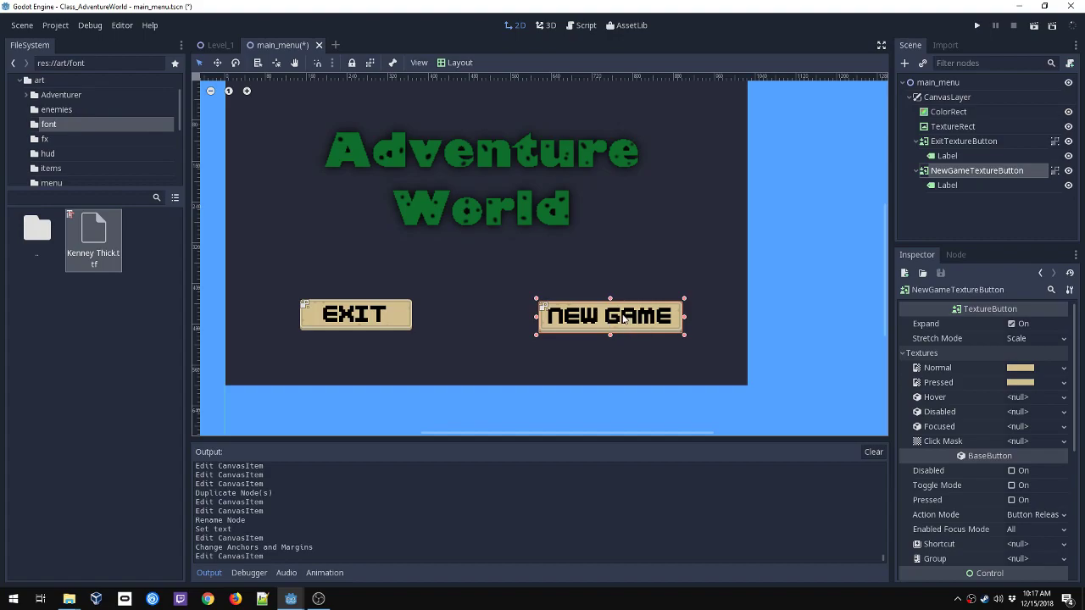
- Widen the New Game and Exit buttons to similar widths and line up the Exit button level with New Game
{"action": "left_click_drag", "start_coordinate": [685, 321], "coordinate": [697, 320]}
{"action": "left_click_drag", "start_coordinate": [392, 318], "coordinate": [693, 281]}
{"action": "left_click_drag", "start_coordinate": [612, 282], "coordinate": [417, 313]}
{"action": "left_click", "coordinate": [598, 328]}
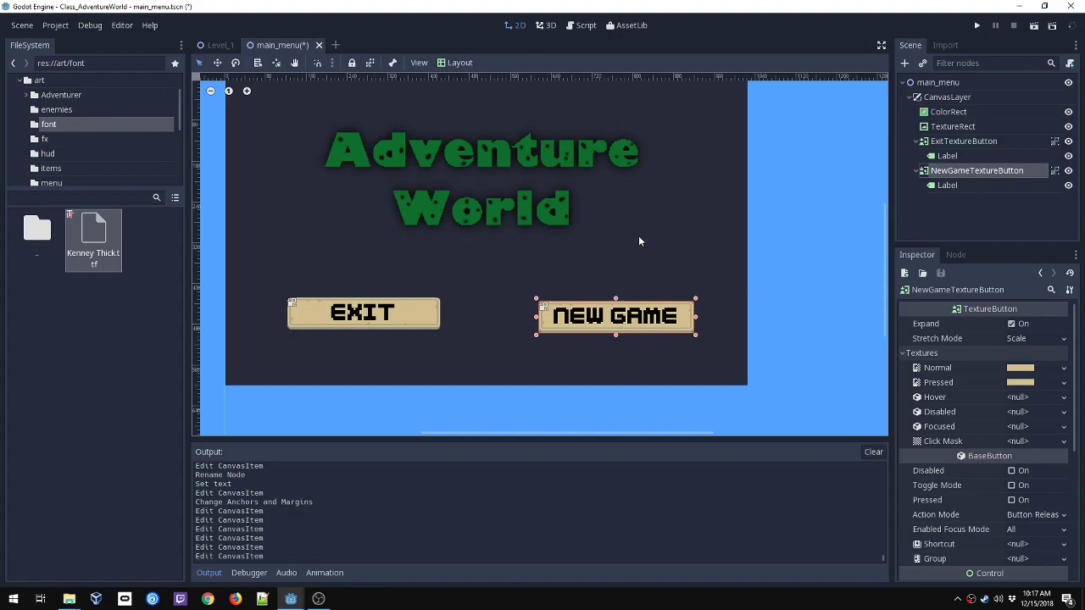
{"action": "left_click", "coordinate": [436, 316]}
{"action": "left_click_drag", "start_coordinate": [429, 313], "coordinate": [430, 316]}
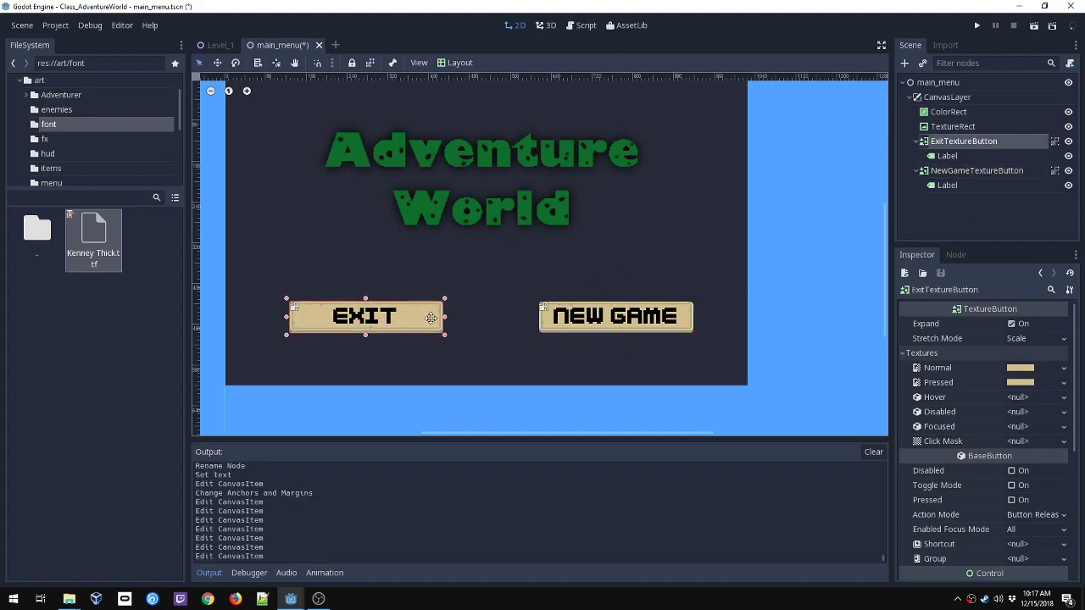
- Undo the last canvas edit and lock the ColorRect background in place
{"action": "left_click", "coordinate": [647, 273]}
{"action": "key", "text": "ctrl+z"}
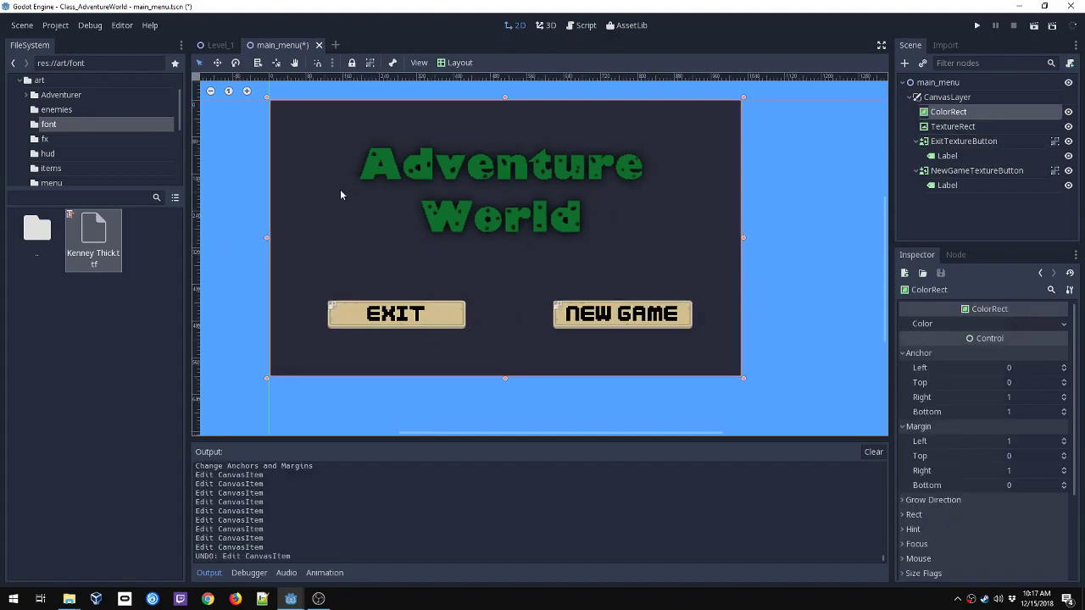
{"action": "left_click", "coordinate": [351, 63]}
- Position the title TextureRect with the Center Top layout plus a small downward offset, and lock it in place
{"action": "left_click", "coordinate": [412, 177]}
{"action": "left_click_drag", "start_coordinate": [460, 178], "coordinate": [463, 173]}
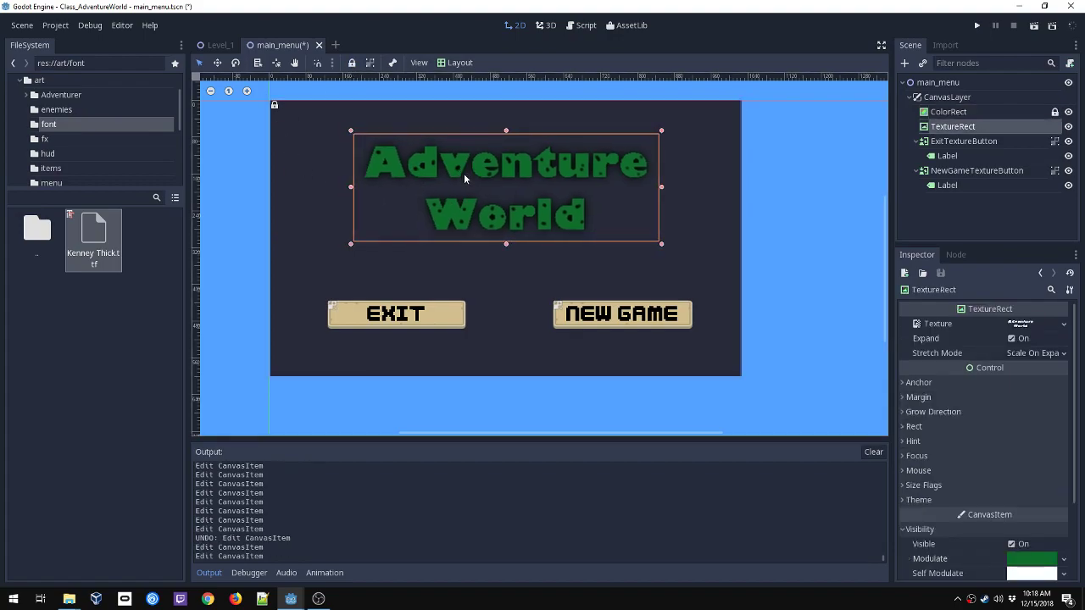
{"action": "left_click", "coordinate": [457, 63]}
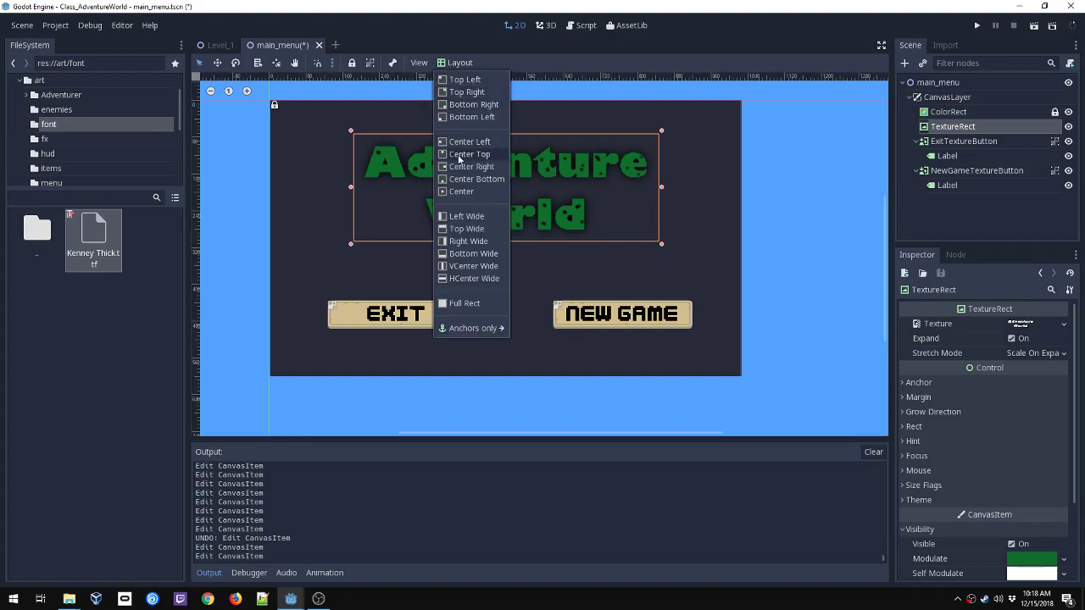
{"action": "left_click", "coordinate": [459, 153]}
{"action": "key", "text": "Down"}
{"action": "key", "text": "Down"}
{"action": "key", "text": "Down"}
{"action": "key", "text": "Down"}
{"action": "key", "text": "Down"}
{"action": "key", "text": "Down"}
{"action": "key", "text": "Down"}
{"action": "key", "text": "Down"}
{"action": "key", "text": "Down"}
{"action": "key", "text": "Down"}
{"action": "key", "text": "Down"}
{"action": "key", "text": "Down"}
{"action": "key", "text": "Down"}
{"action": "key", "text": "Down"}
{"action": "key", "text": "Down"}
{"action": "key", "text": "Down"}
{"action": "key", "text": "Down"}
{"action": "key", "text": "Down"}
{"action": "key", "text": "Down"}
{"action": "key", "text": "Down"}
{"action": "key", "text": "Down"}
{"action": "key", "text": "Down"}
{"action": "key", "text": "Down"}
{"action": "key", "text": "Down"}
{"action": "key", "text": "Down"}
{"action": "key", "text": "Down"}
{"action": "key", "text": "Down"}
{"action": "key", "text": "Down"}
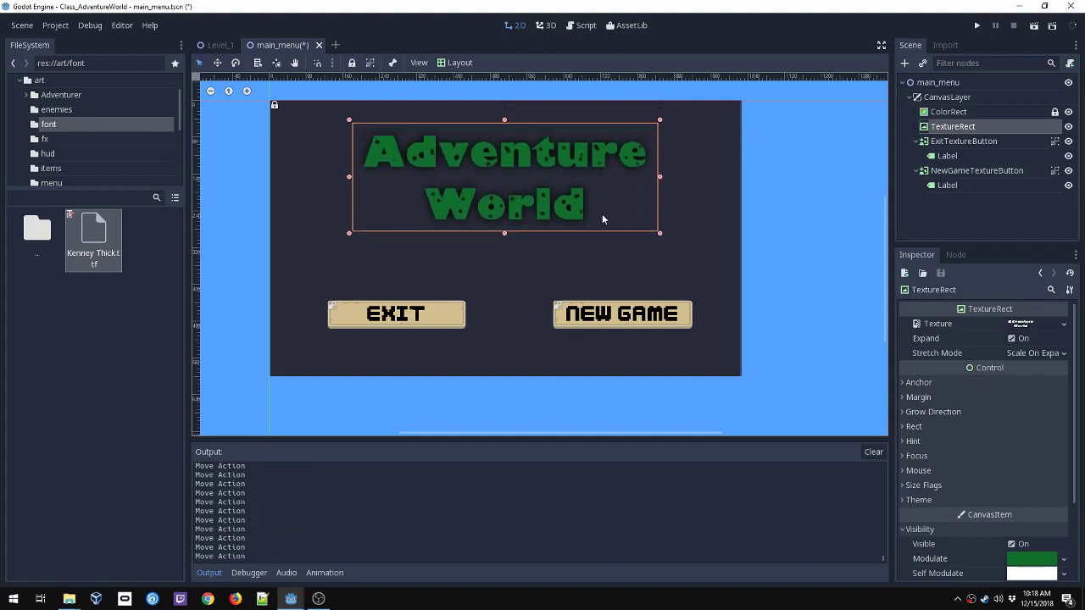
{"action": "left_click", "coordinate": [351, 61]}
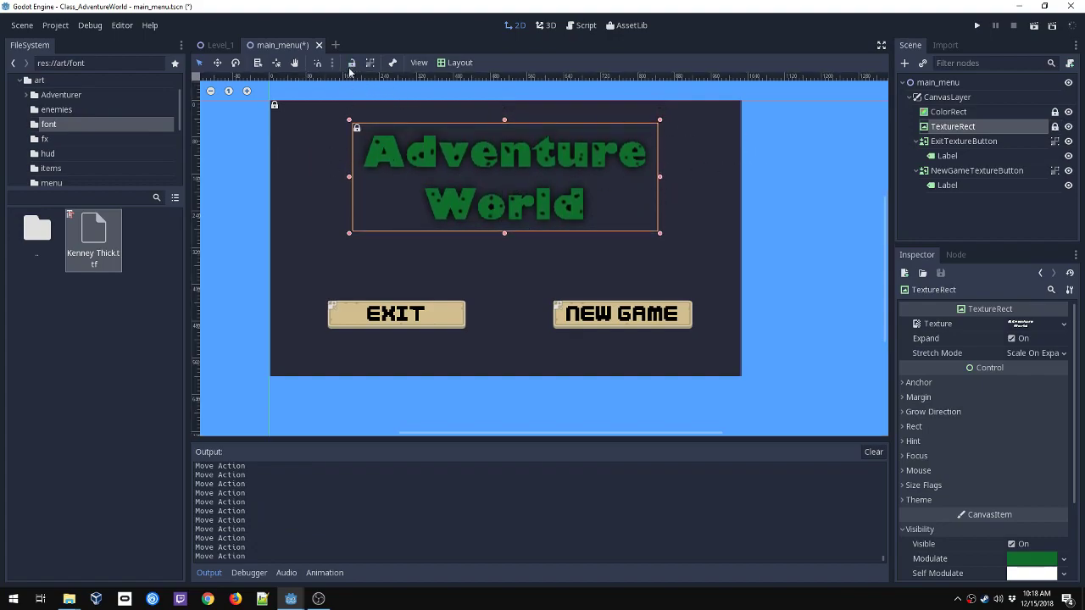
- Move the Exit and New Game buttons slightly lower in the menu, keeping them roughly level with each other
{"action": "left_click_drag", "start_coordinate": [403, 321], "coordinate": [401, 334]}
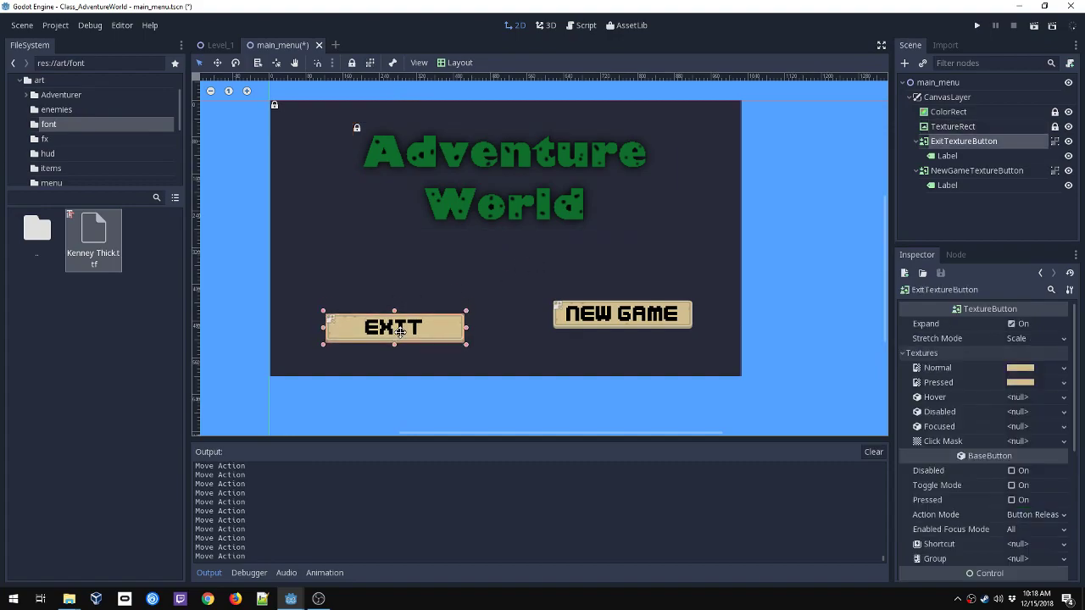
{"action": "left_click_drag", "start_coordinate": [600, 322], "coordinate": [600, 335]}
{"action": "left_click_drag", "start_coordinate": [437, 332], "coordinate": [436, 336]}
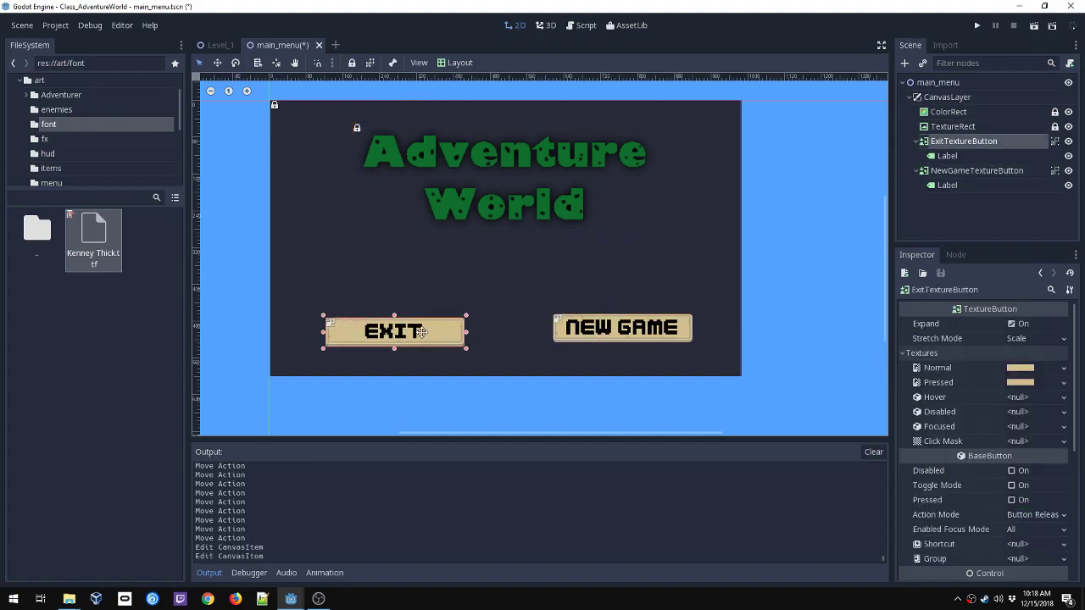
{"action": "left_click", "coordinate": [612, 337]}
{"action": "left_click_drag", "start_coordinate": [612, 336], "coordinate": [612, 338]}
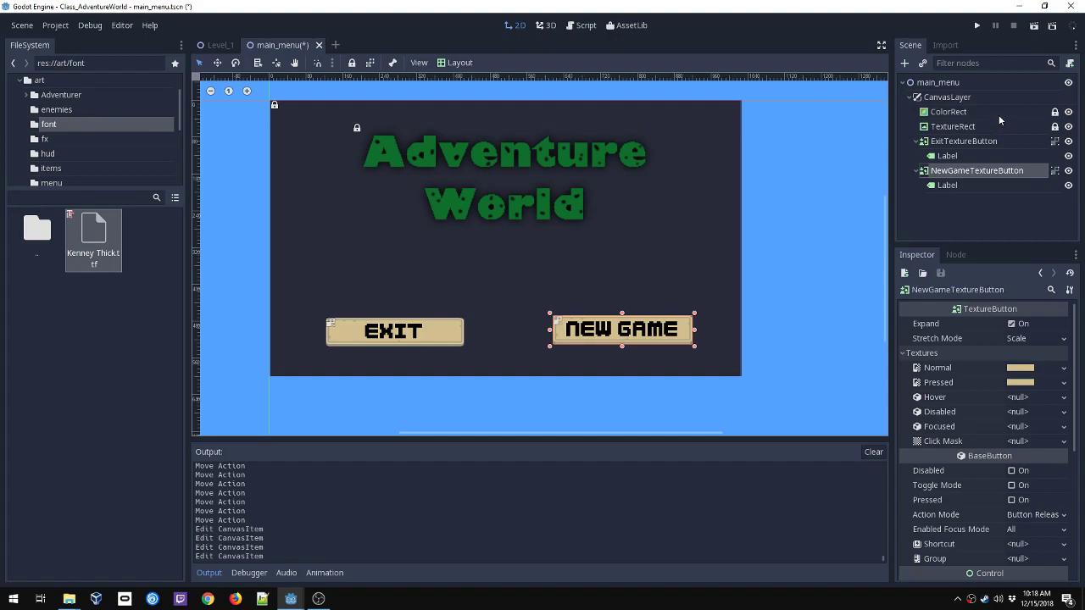
- Attach a new GDScript at res://main_menu.gd, inheriting Node2D with the default template, to the main_menu root node
{"action": "left_click", "coordinate": [956, 141]}
{"action": "left_click", "coordinate": [956, 254]}
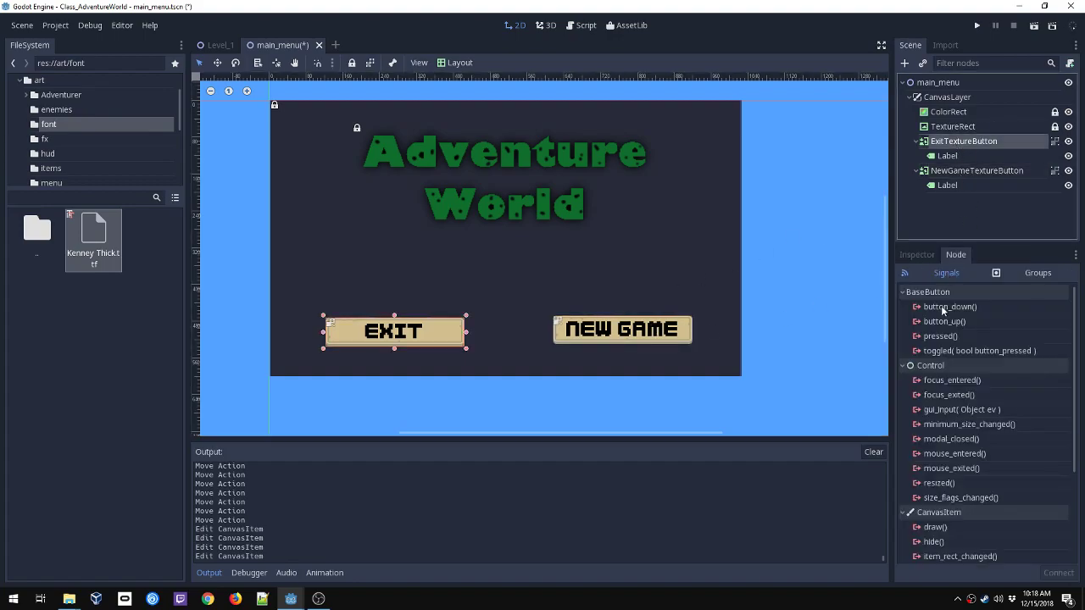
{"action": "left_click", "coordinate": [958, 82]}
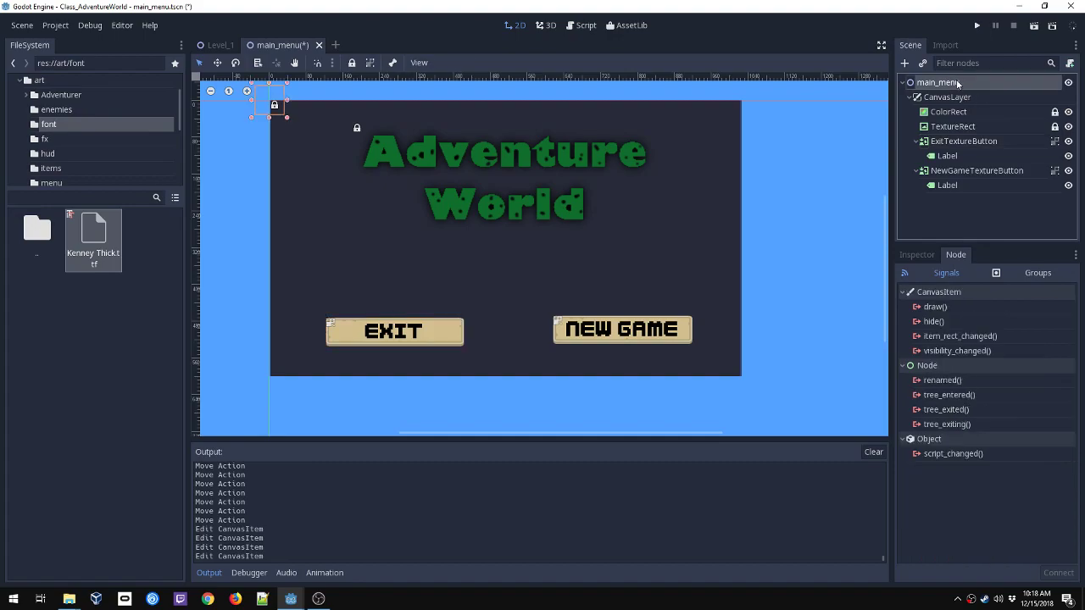
{"action": "left_click", "coordinate": [1070, 63]}
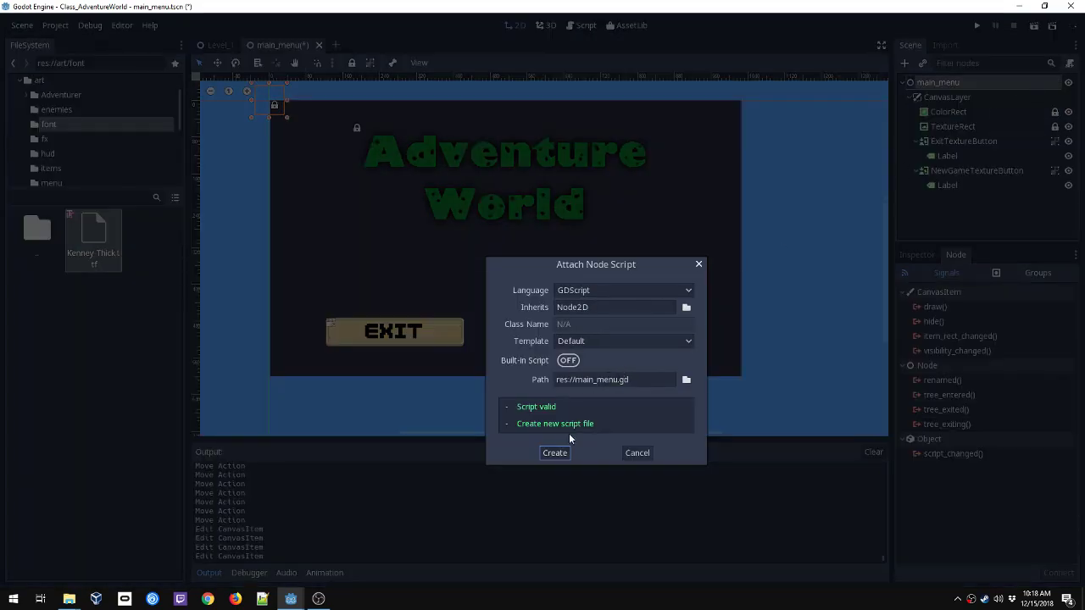
{"action": "left_click", "coordinate": [555, 453]}
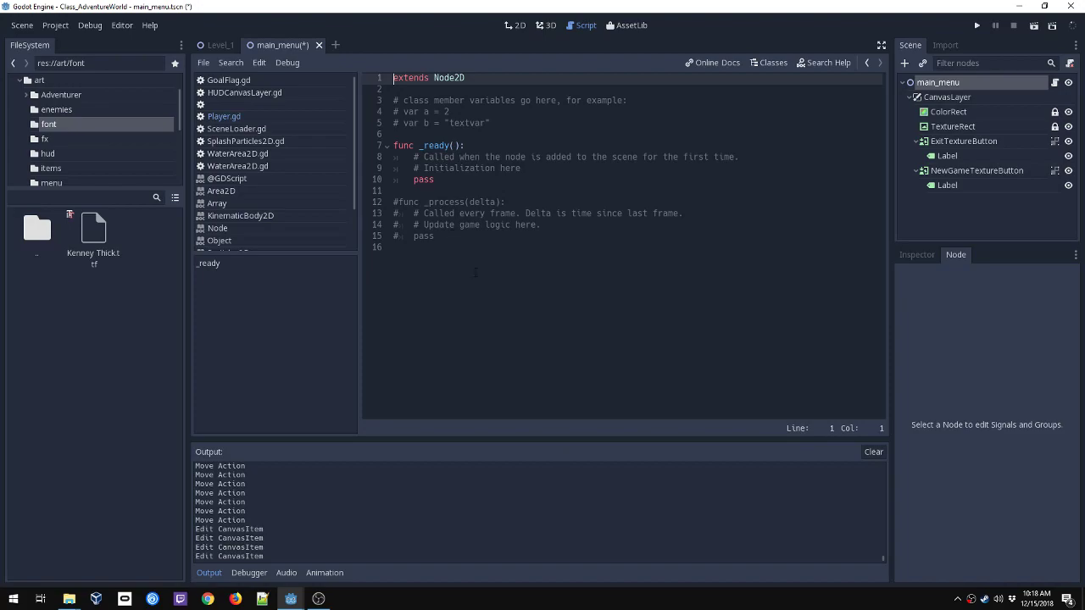
- Delete all template code below the extends Node2D line in the main_menu script and save
{"action": "left_click_drag", "start_coordinate": [476, 268], "coordinate": [375, 104]}
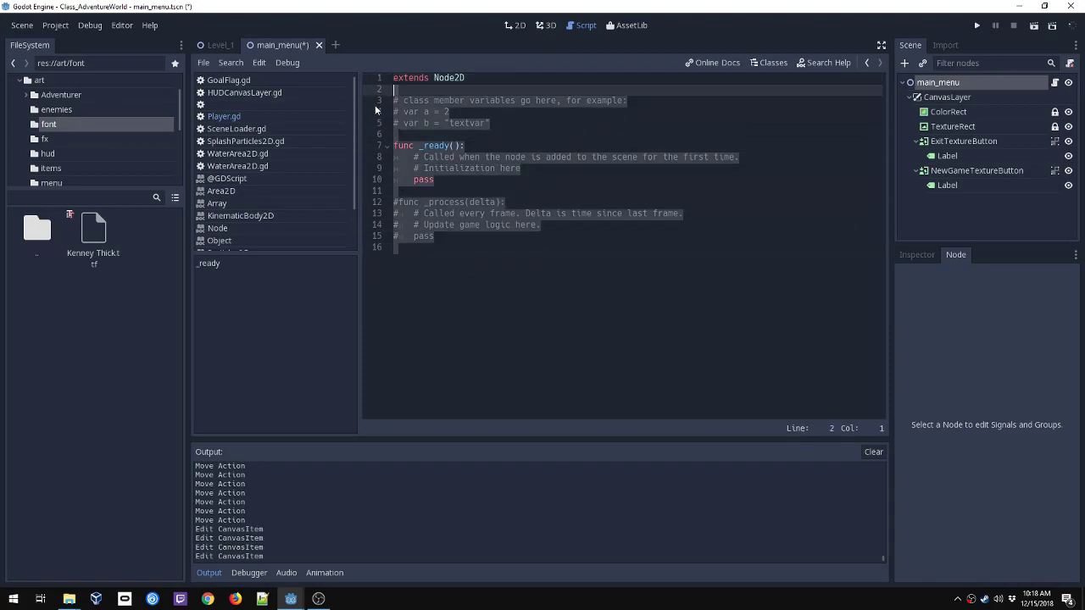
{"action": "key", "text": "BackSpace"}
{"action": "key", "text": "ctrl+s"}
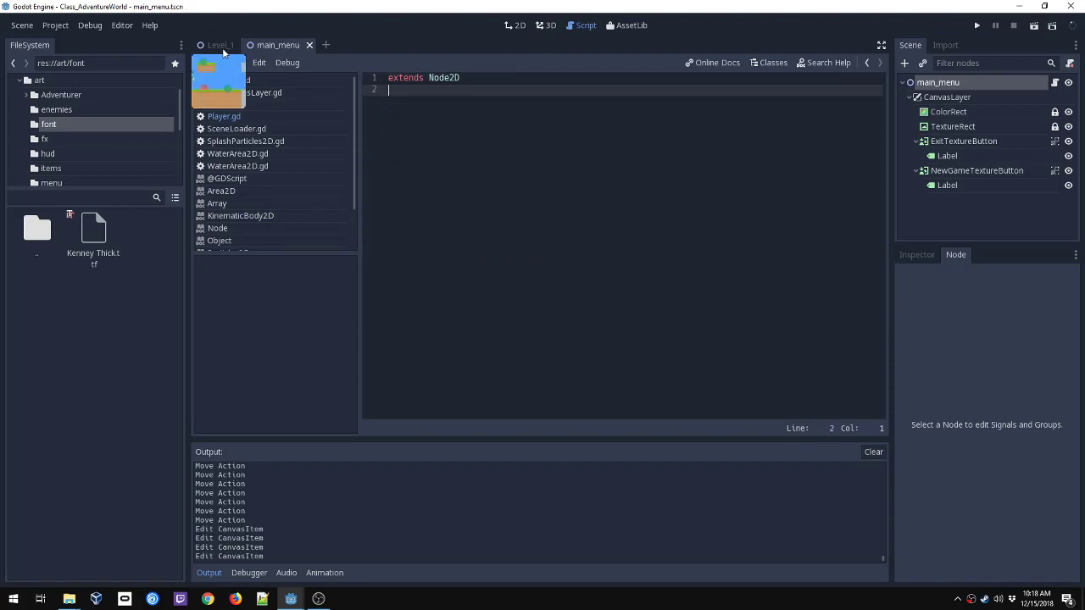
- Connect the ExitTextureButton's pressed() signal to the main_menu node with the method _on_ExitTextureButton_pressed
{"action": "left_click", "coordinate": [219, 45]}
{"action": "left_click", "coordinate": [515, 25]}
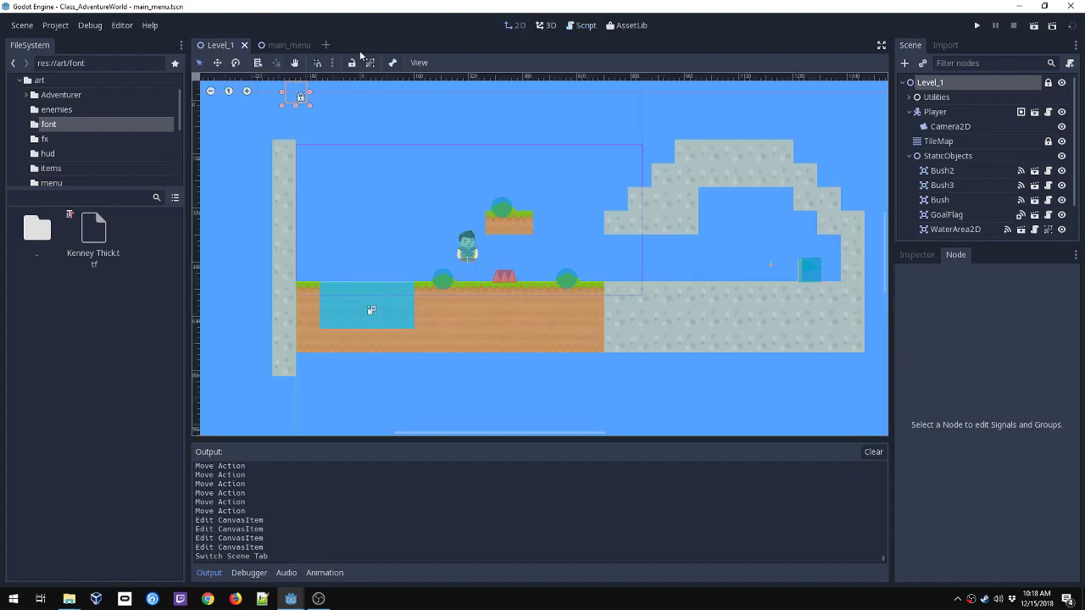
{"action": "left_click", "coordinate": [291, 46]}
{"action": "left_click", "coordinate": [406, 339]}
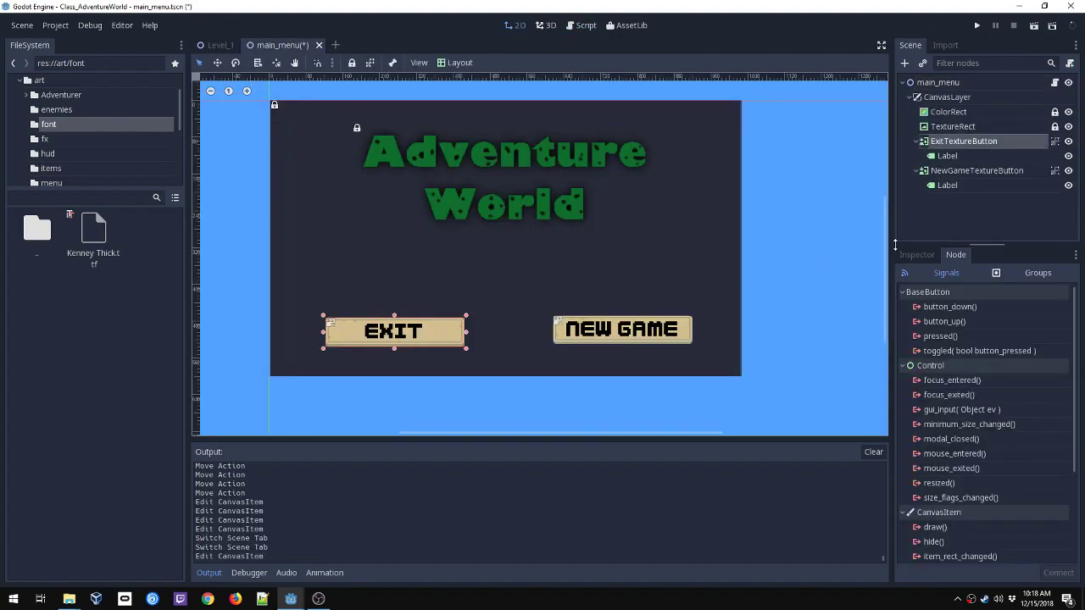
{"action": "double_click", "coordinate": [940, 336]}
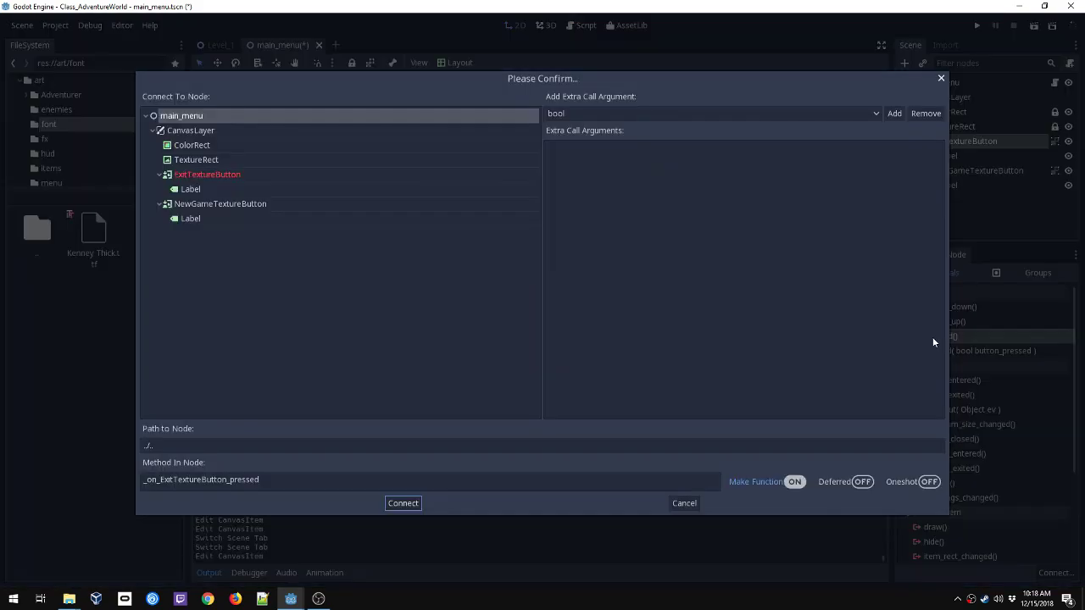
{"action": "left_click", "coordinate": [400, 504]}
- Replace the exit handler's placeholder body with get_tree().quit(), save, and test-run the project
{"action": "left_click_drag", "start_coordinate": [409, 123], "coordinate": [596, 124]}
{"action": "key", "text": "BackSpace"}
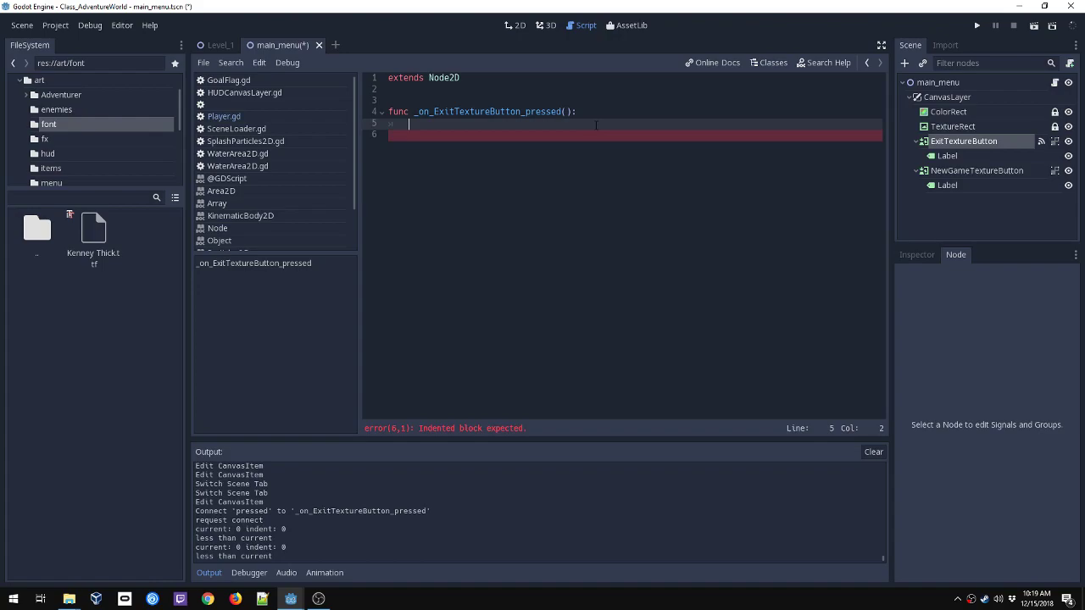
{"action": "type", "text": "get_tree().quit()"}
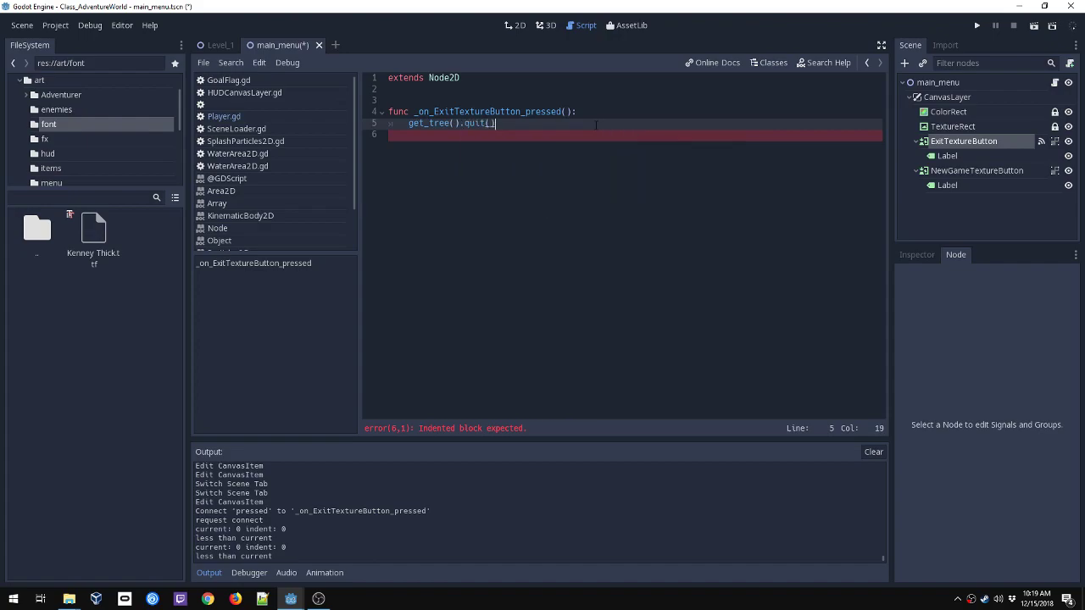
{"action": "key", "text": "ctrl+s"}
{"action": "key", "text": "F5"}
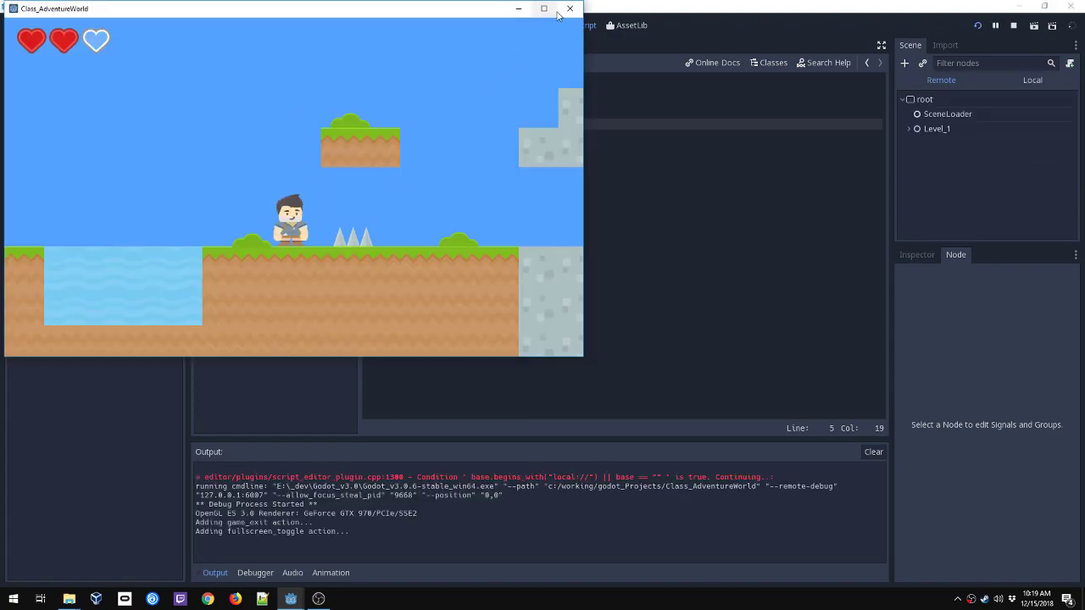
{"action": "left_click", "coordinate": [568, 9]}
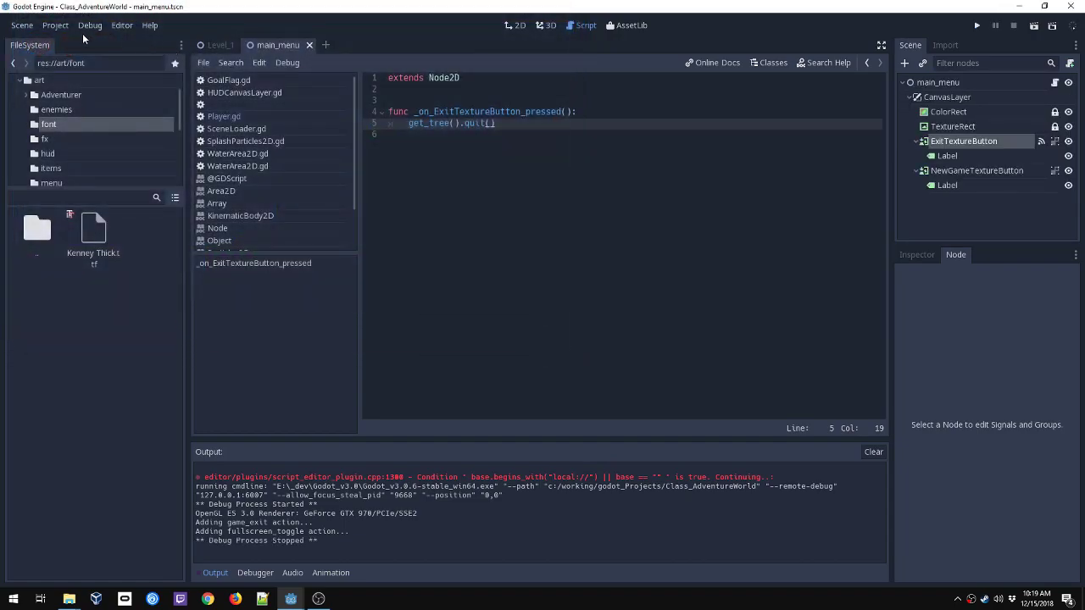
- Set the project's main scene to res://main_menu.tscn and run the project to check which scene starts
{"action": "left_click", "coordinate": [55, 25]}
{"action": "left_click", "coordinate": [53, 45]}
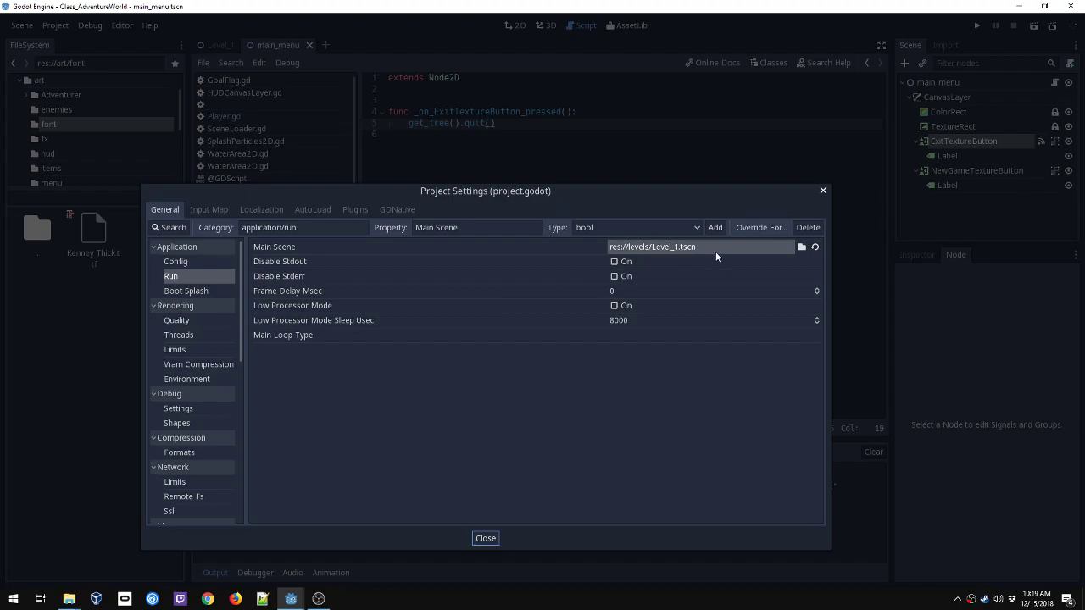
{"action": "left_click", "coordinate": [173, 278]}
{"action": "left_click", "coordinate": [801, 247]}
{"action": "left_click", "coordinate": [174, 96]}
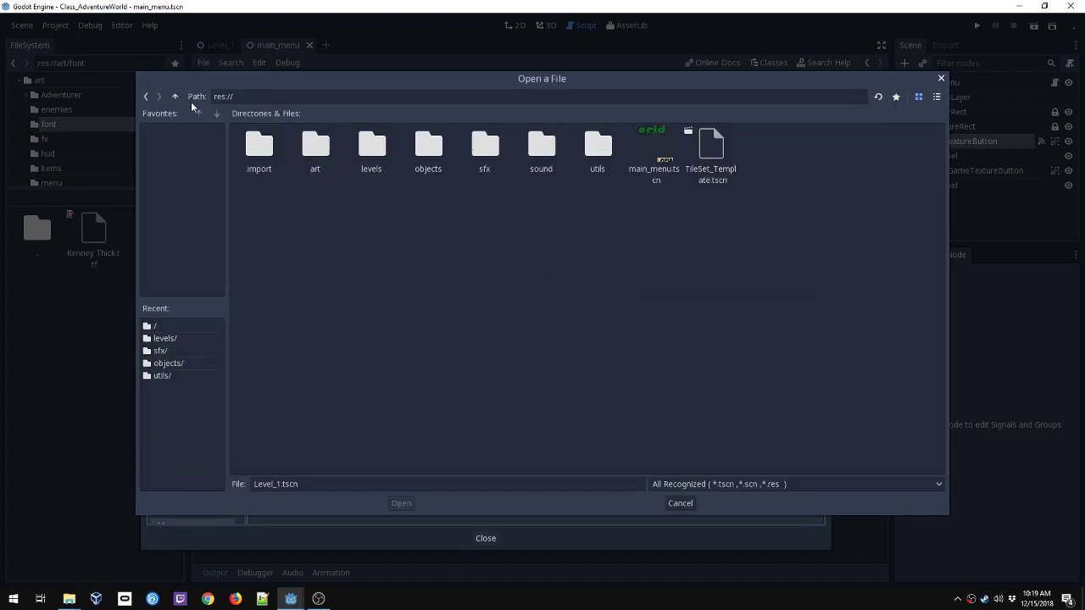
{"action": "double_click", "coordinate": [655, 143]}
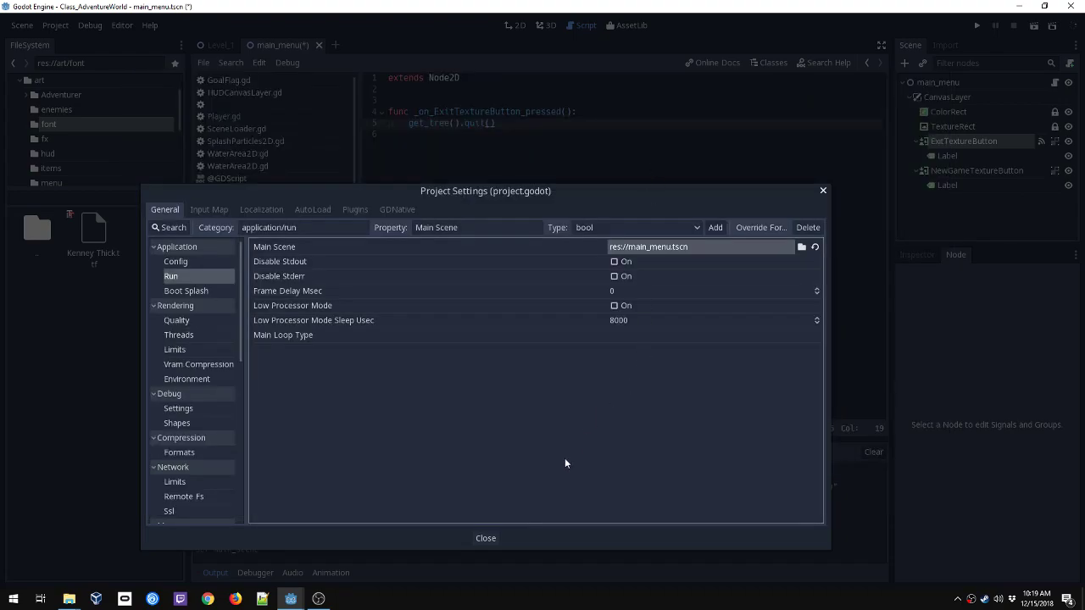
{"action": "left_click", "coordinate": [489, 537]}
{"action": "left_click", "coordinate": [976, 26]}
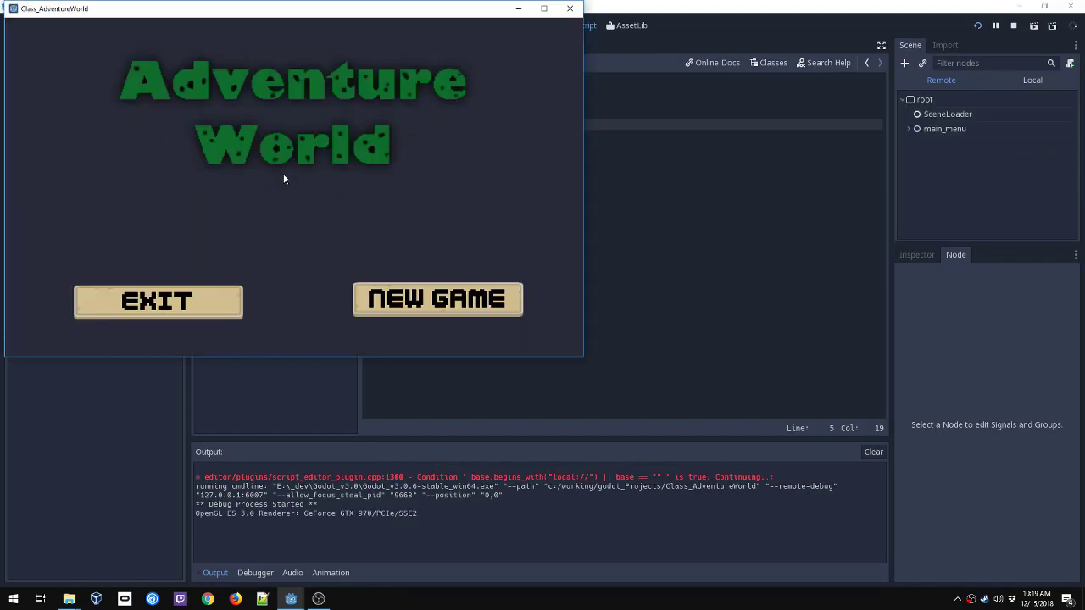
{"action": "left_click", "coordinate": [570, 9]}
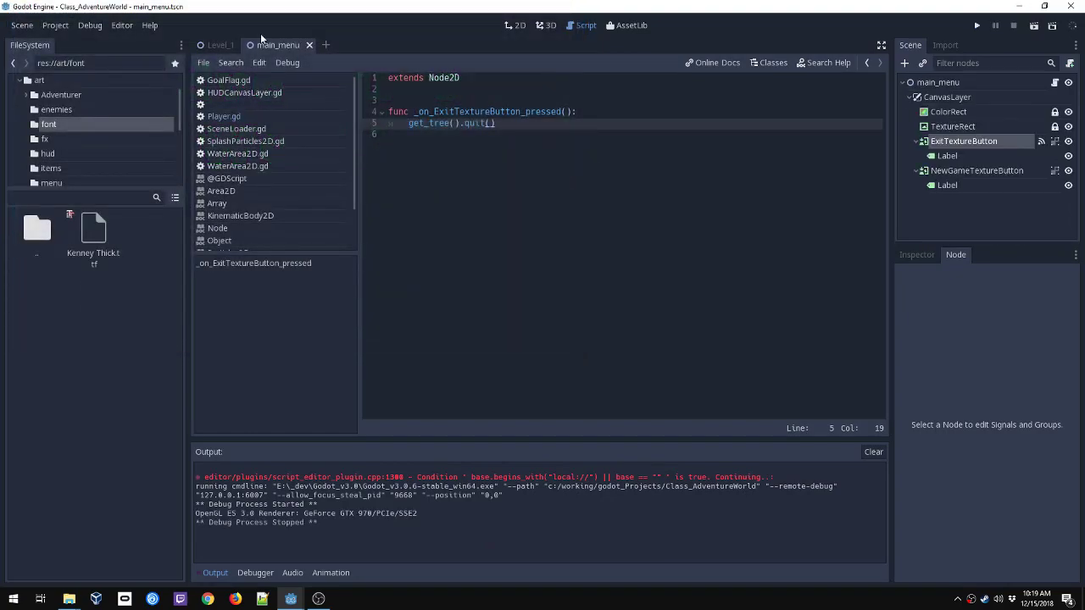
- Run the Level_1 scene on its own from the 2D view and close the game window
{"action": "left_click", "coordinate": [220, 45]}
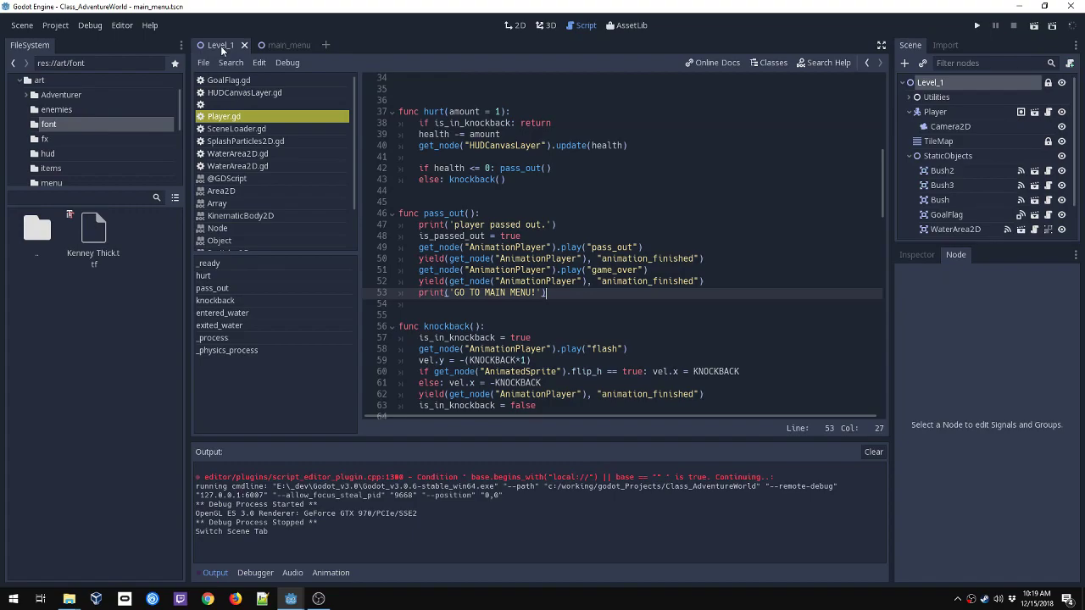
{"action": "left_click", "coordinate": [527, 26]}
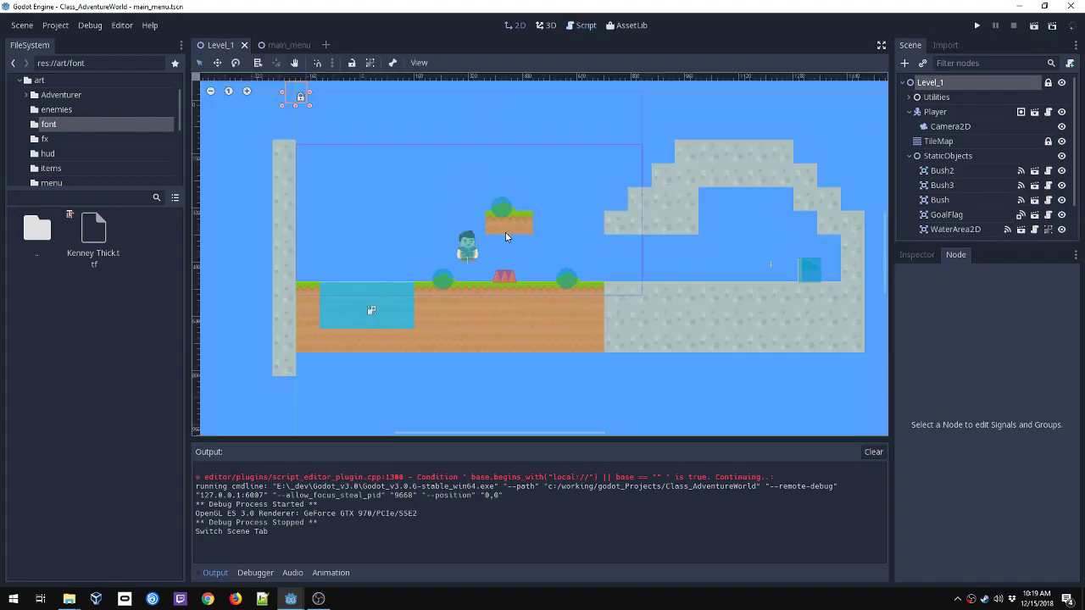
{"action": "left_click", "coordinate": [1035, 28]}
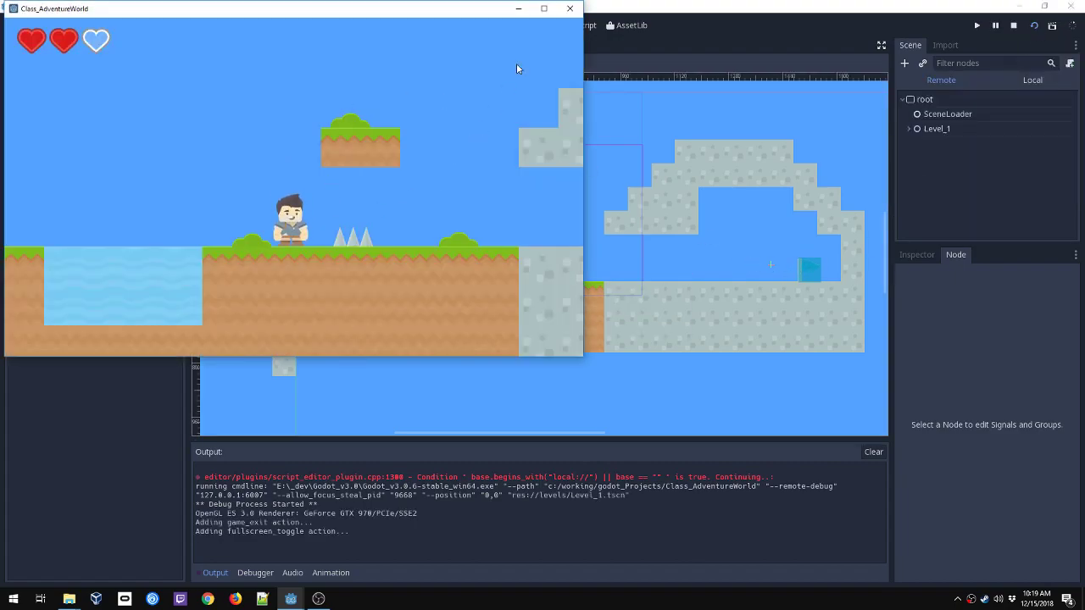
{"action": "left_click", "coordinate": [571, 10]}
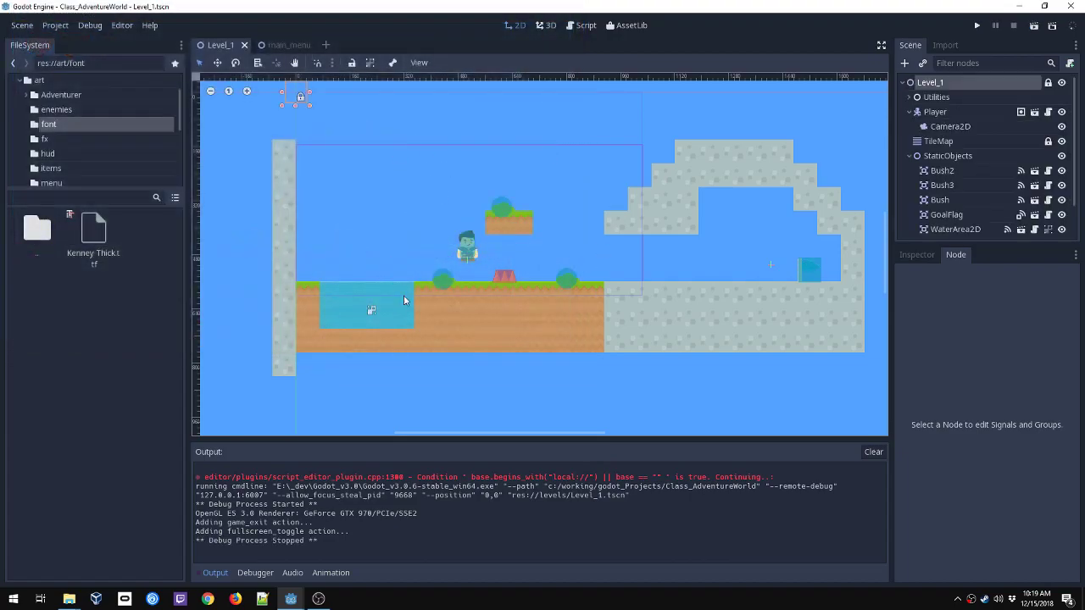
- Connect the NewGameTextureButton's pressed() signal in the main_menu scene to the root node with the method _on_NewGameTextureButton_pressed
{"action": "left_click", "coordinate": [284, 44]}
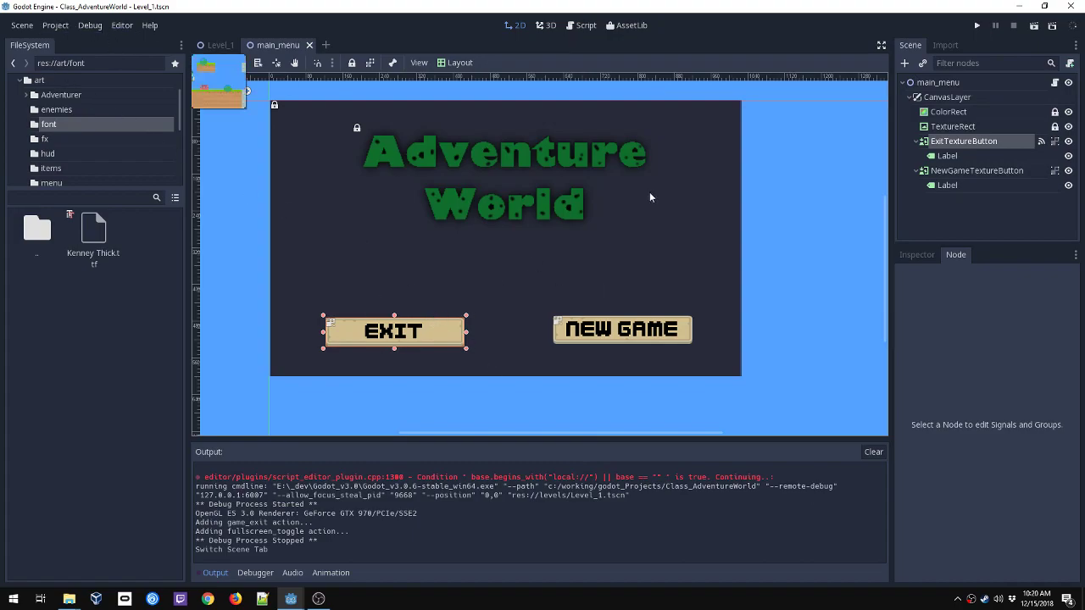
{"action": "left_click", "coordinate": [631, 331]}
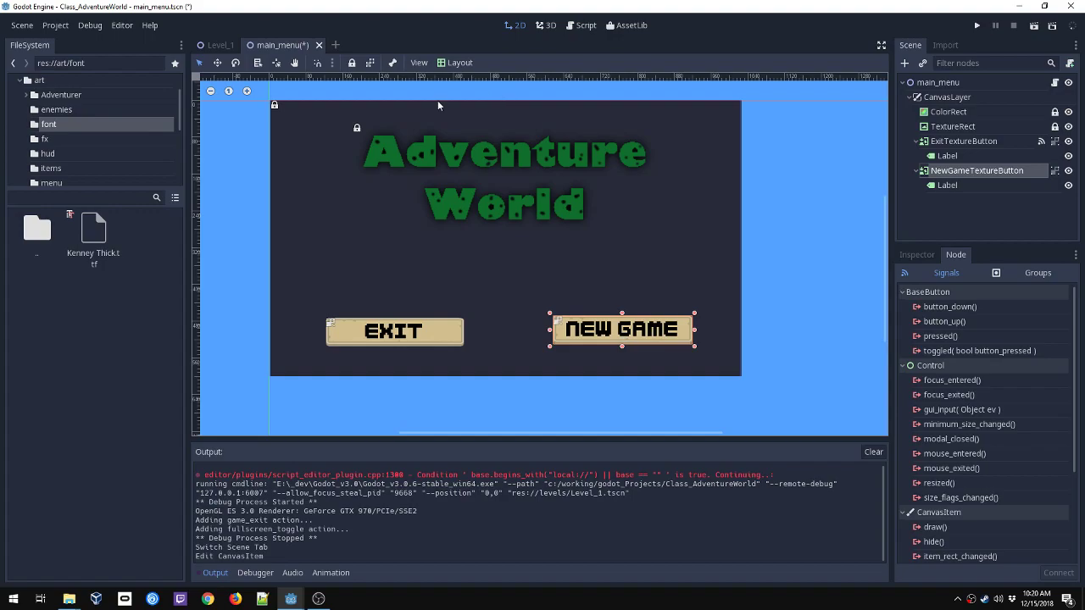
{"action": "mouse_move", "coordinate": [212, 51]}
{"action": "double_click", "coordinate": [949, 337]}
{"action": "left_click", "coordinate": [398, 502]}
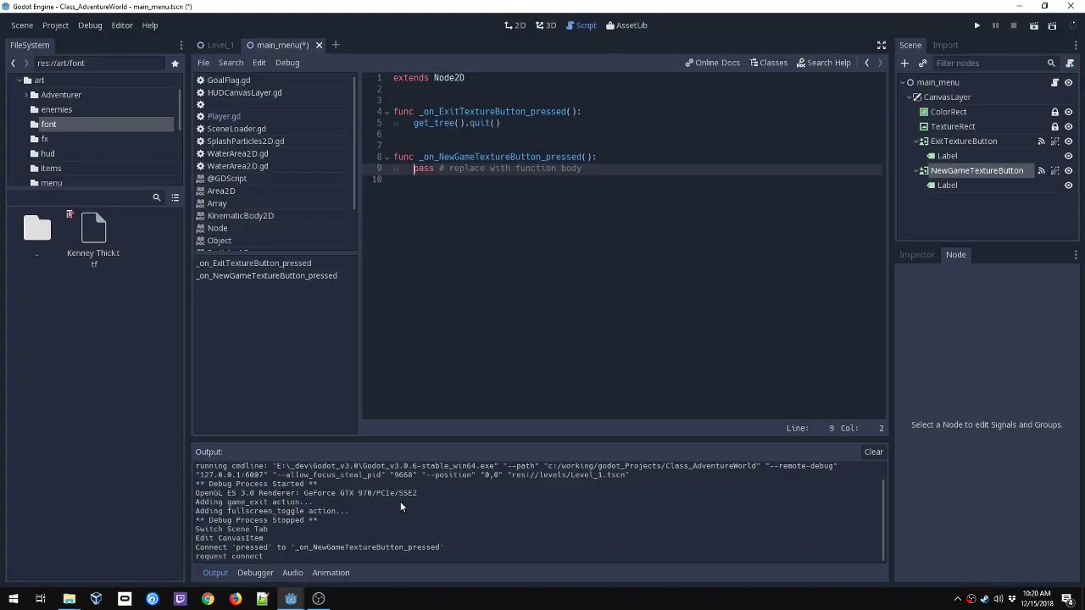
- Replace the New Game handler's placeholder with a SceneLoader.load_scene( call, entering "res://levels/level_1.tscn" as its first argument
{"action": "left_click", "coordinate": [598, 173]}
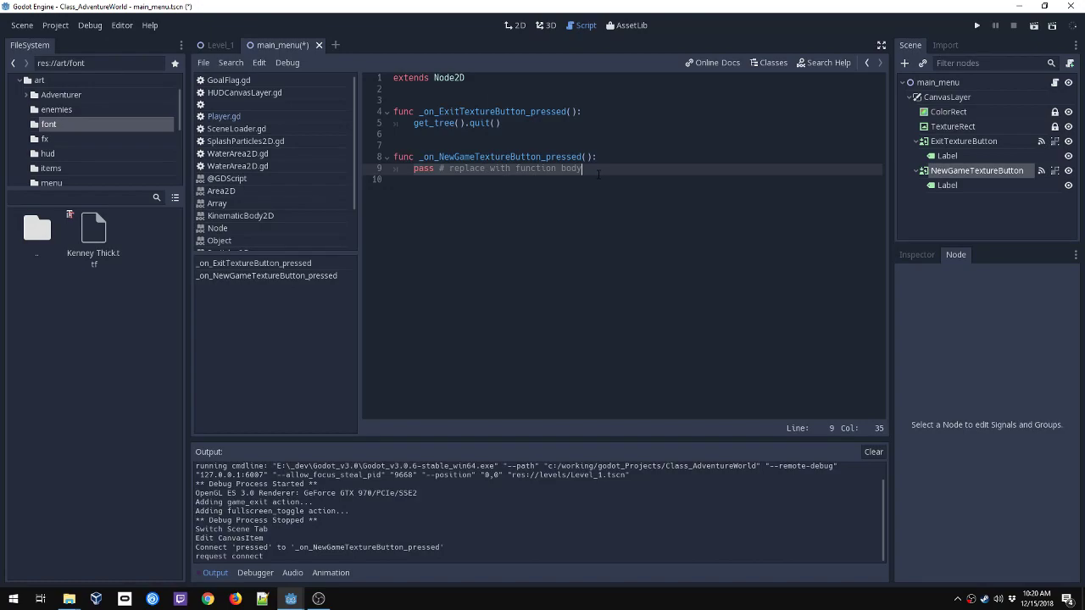
{"action": "key", "text": "shift+Home"}
{"action": "key", "text": "BackSpace"}
{"action": "type", "text": "SceneL"}
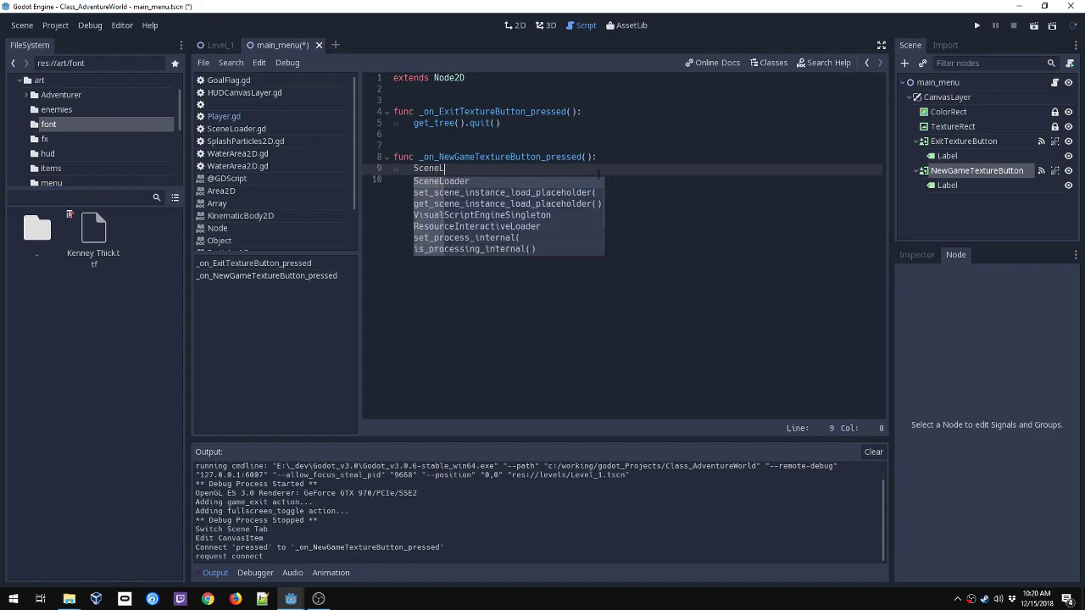
{"action": "key", "text": "Return"}
{"action": "type", "text": ".l"}
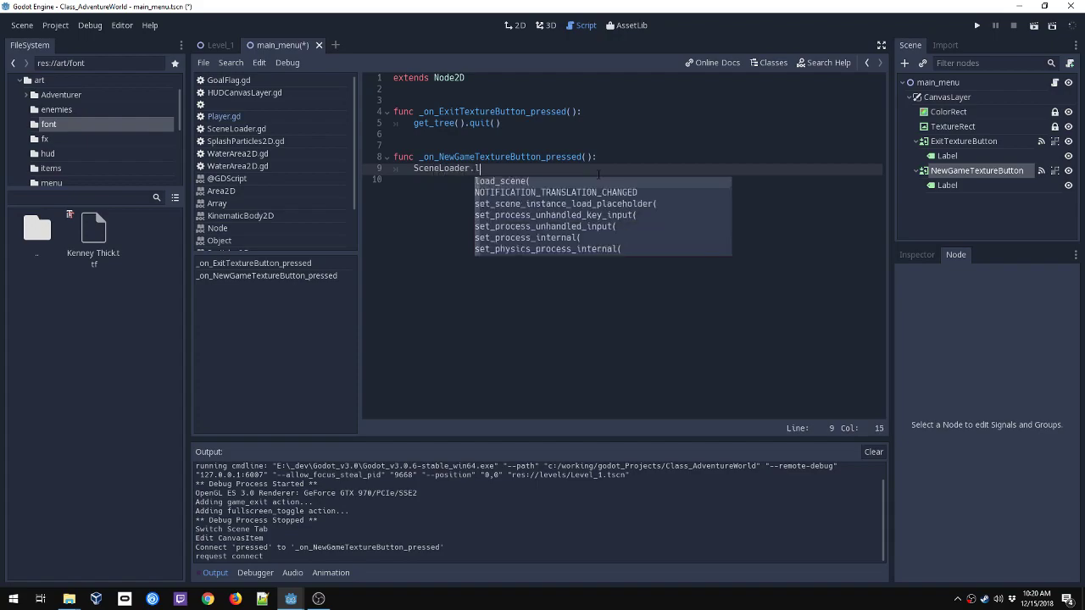
{"action": "type", "text": "oa"}
{"action": "key", "text": "Return"}
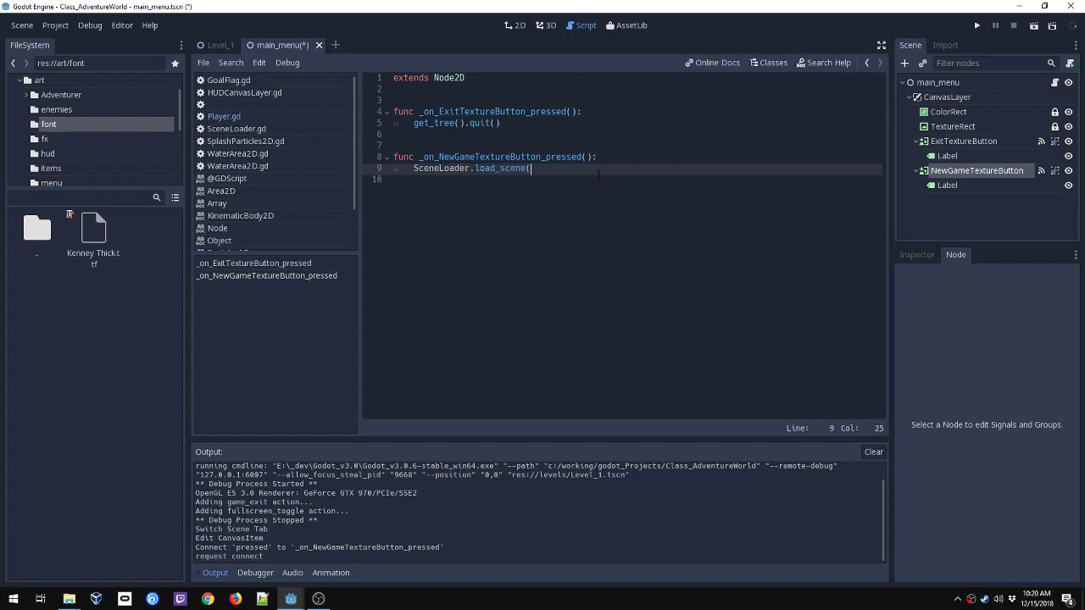
{"action": "type", "text": "\""}
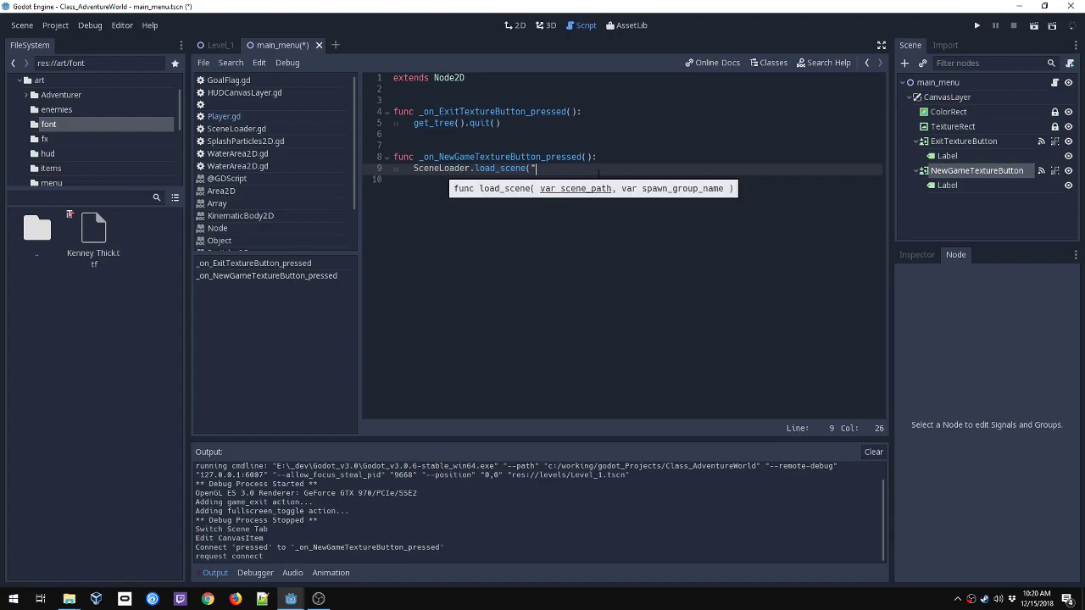
{"action": "type", "text": "res://"}
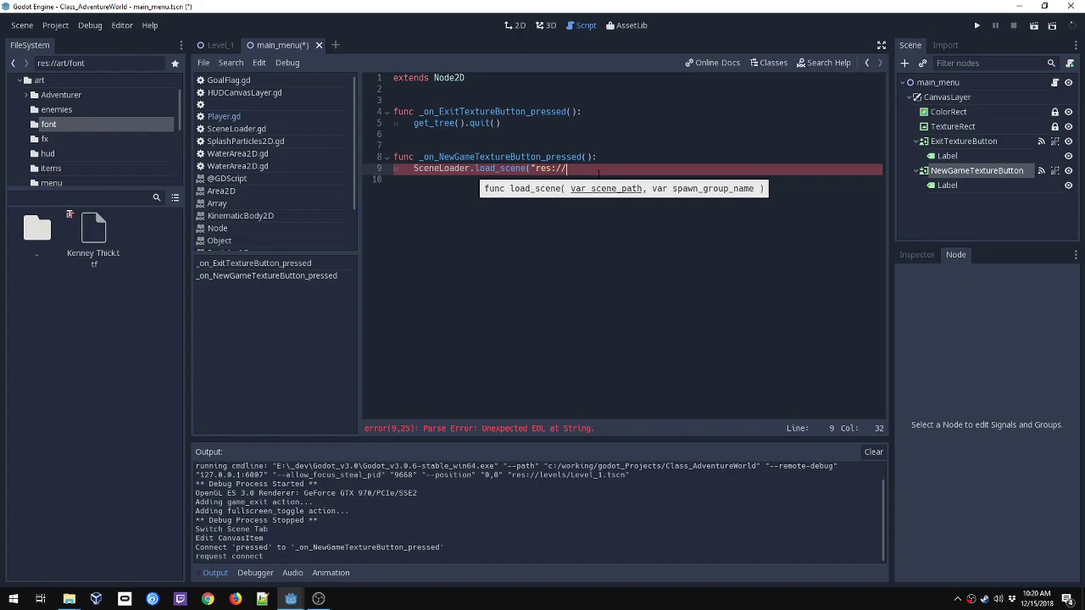
{"action": "type", "text": "levels/level_"}
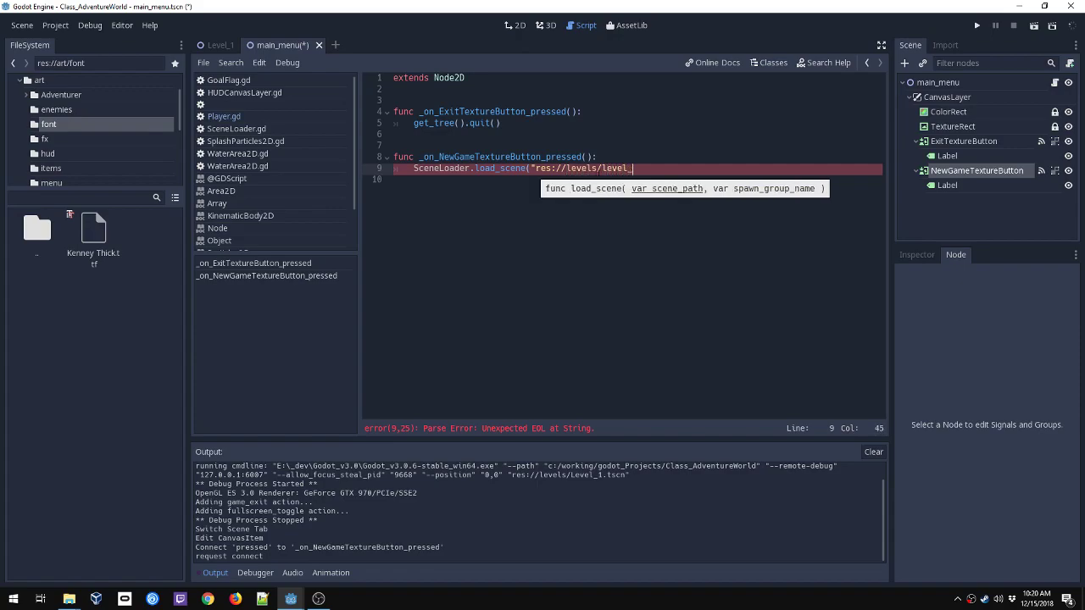
{"action": "type", "text": "1.tscn\""}
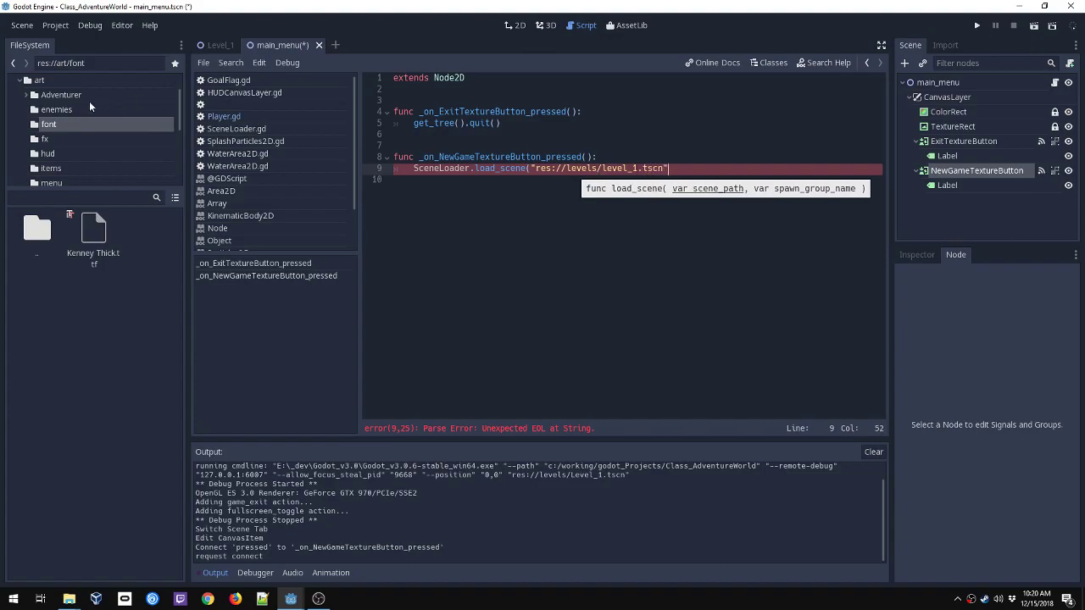
- Find the first level's scene file in the project's levels folder to check its exact name
{"action": "left_click", "coordinate": [19, 79]}
{"action": "scroll", "coordinate": [43, 116], "scroll_direction": "up", "scroll_amount": 1}
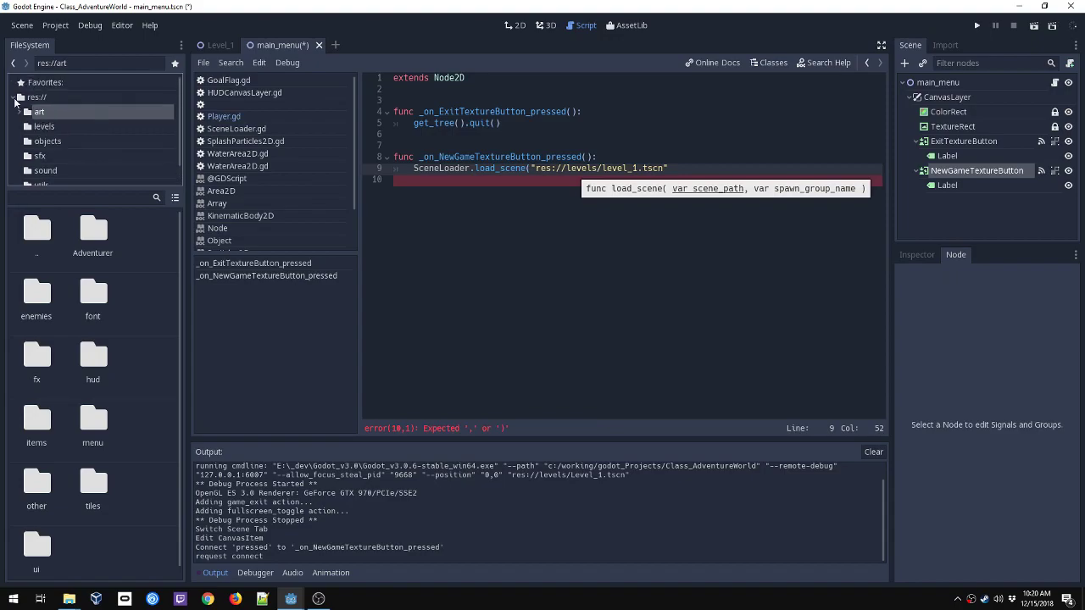
{"action": "left_click", "coordinate": [32, 127]}
{"action": "left_click", "coordinate": [97, 235]}
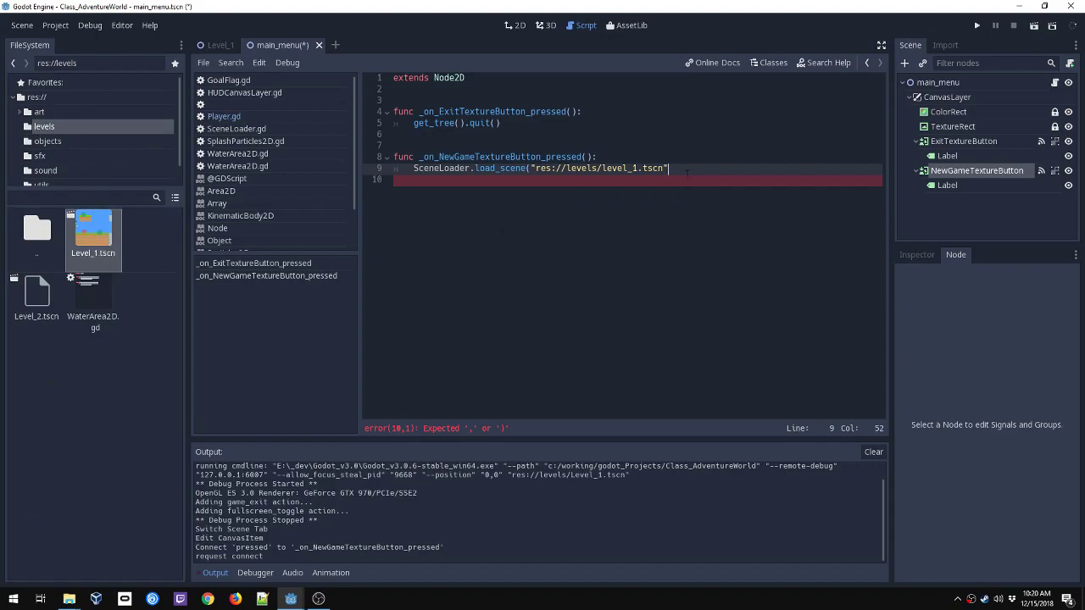
- Complete the New Game handler's load_scene call with null as the spawn group argument and save the scene
{"action": "type", "text": ", "}
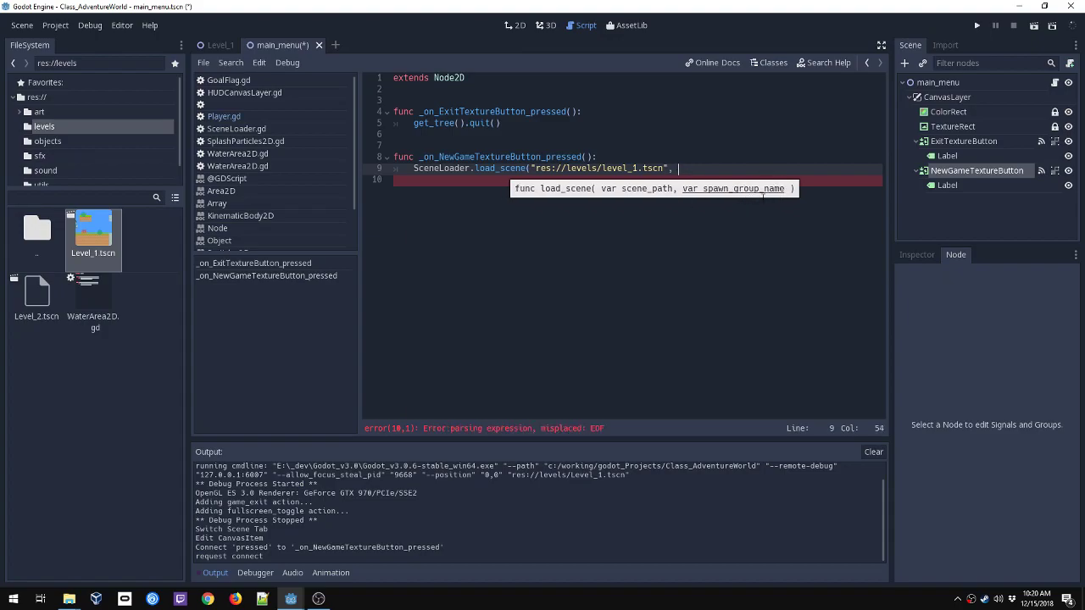
{"action": "type", "text": "null)"}
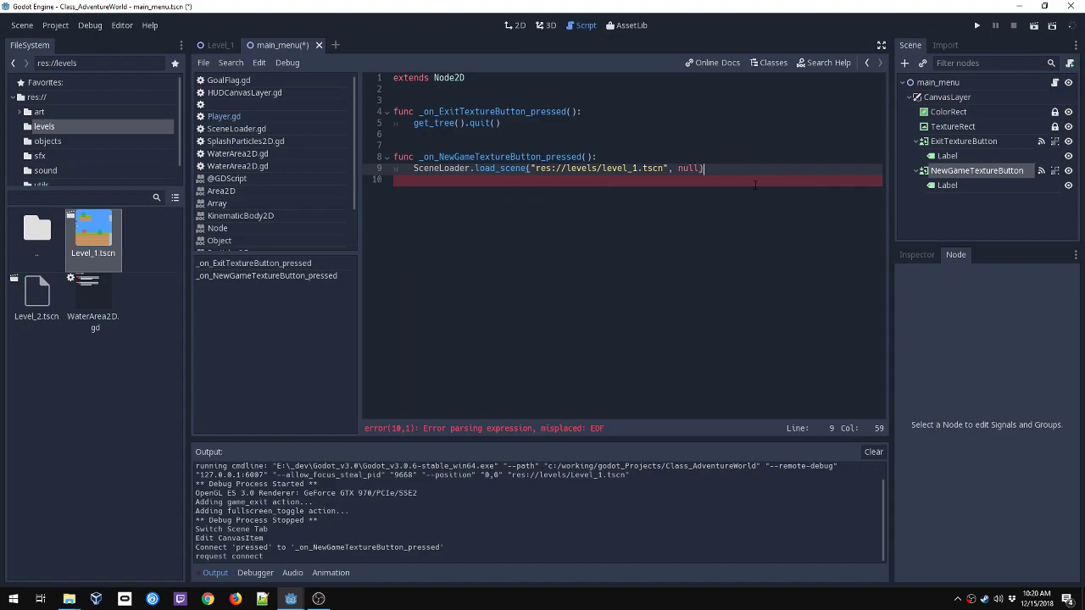
{"action": "key", "text": "ctrl+s"}
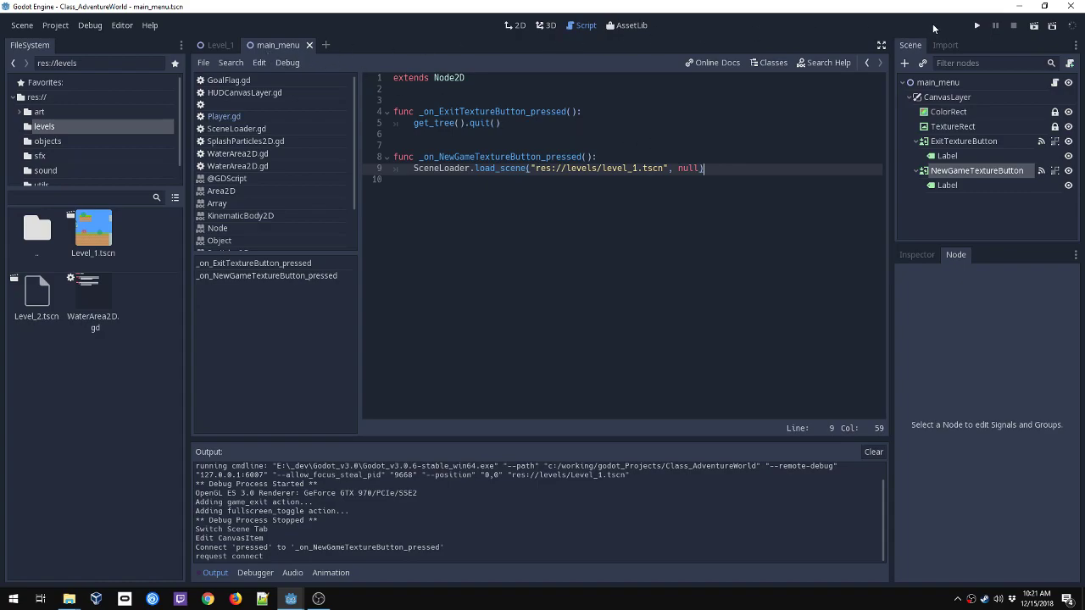
- Run the project, start a new game from the main menu to test the level loading, and close the game window
{"action": "left_click", "coordinate": [979, 26]}
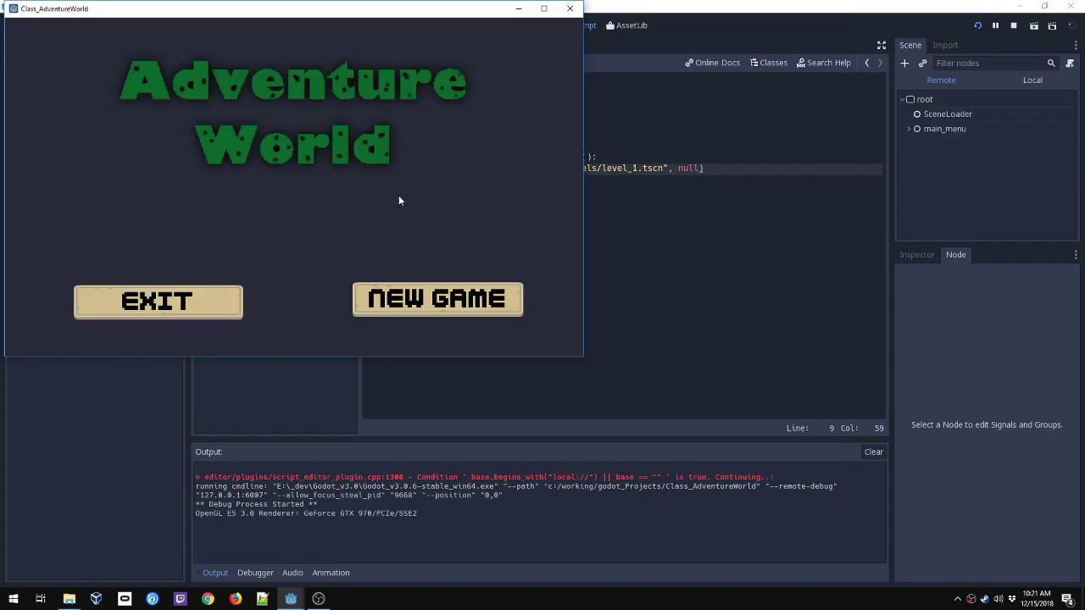
{"action": "left_click", "coordinate": [412, 301]}
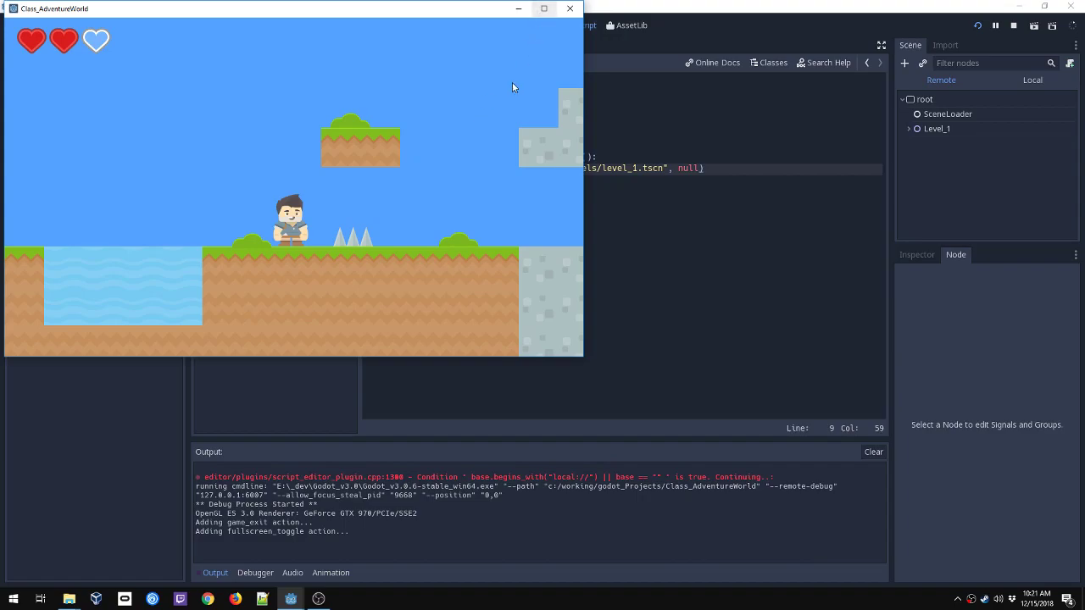
{"action": "left_click", "coordinate": [570, 7]}
- Replace the 'GO TO MAIN MENU!' print in Player.gd's pass_out() with SceneLoader.load_scene("res://main_menu.tscn", null)
{"action": "left_click", "coordinate": [220, 45]}
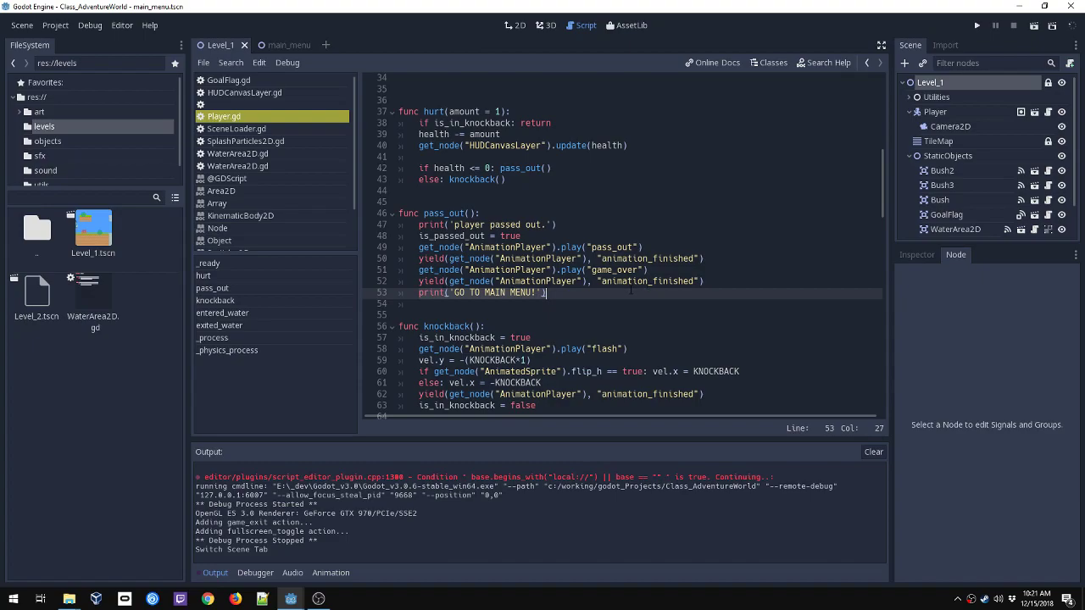
{"action": "left_click_drag", "start_coordinate": [415, 293], "coordinate": [581, 296]}
{"action": "key", "text": "BackSpace"}
{"action": "type", "text": "SceneL"}
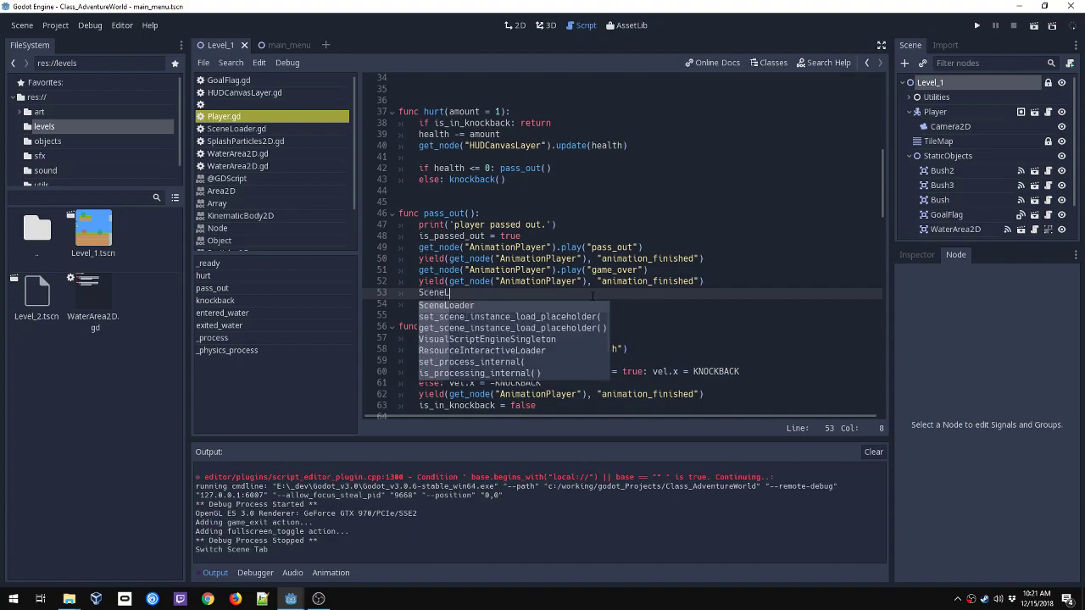
{"action": "type", "text": "oader.load_scene("}
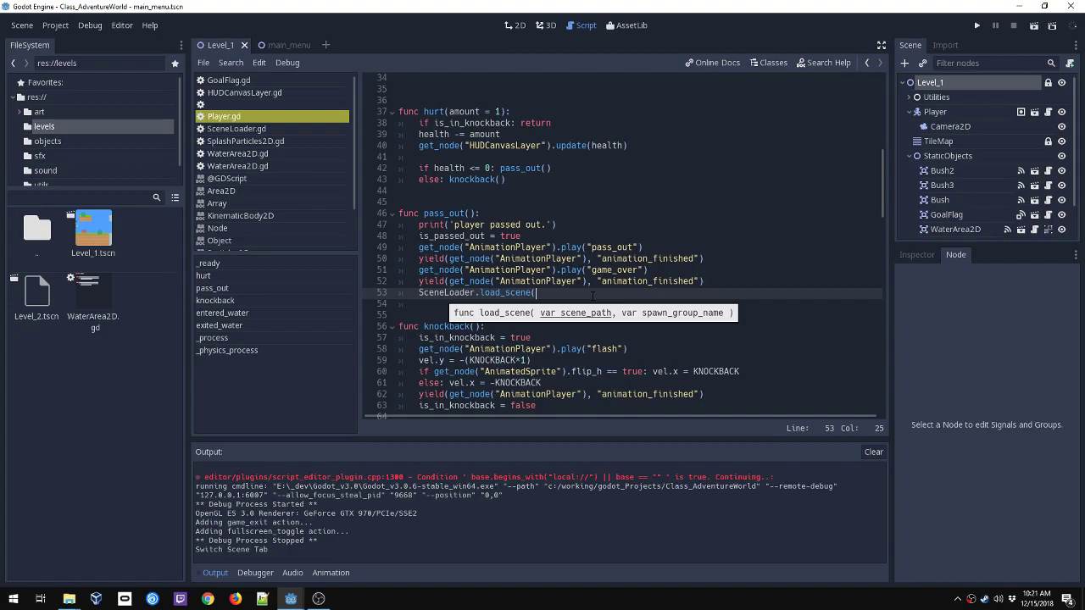
{"action": "type", "text": "\"res"}
{"action": "type", "text": "://"}
{"action": "type", "text": "main_men"}
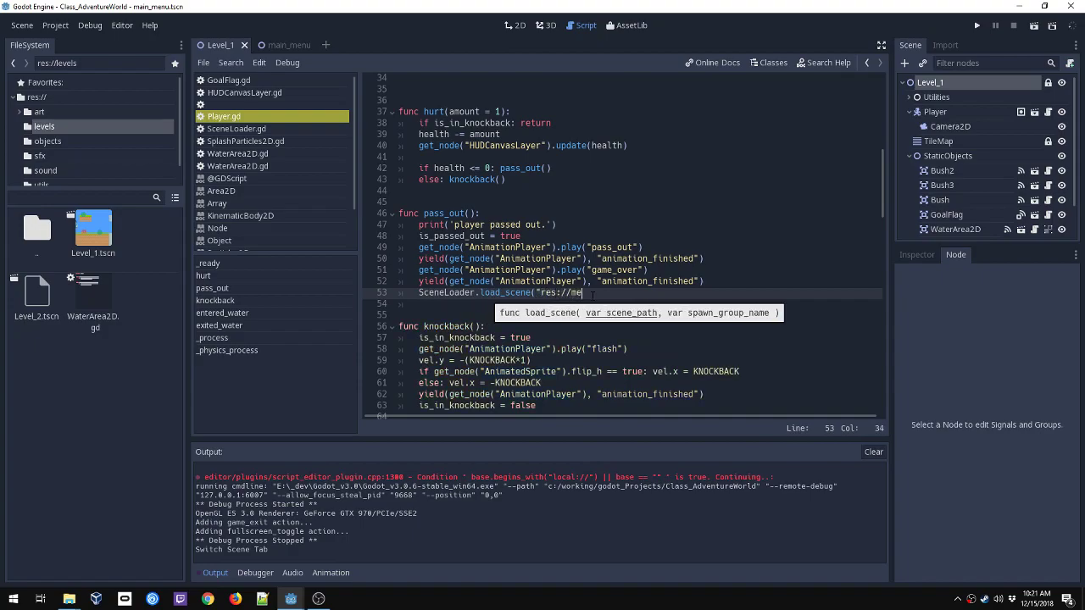
{"action": "type", "text": "u.tscn\""}
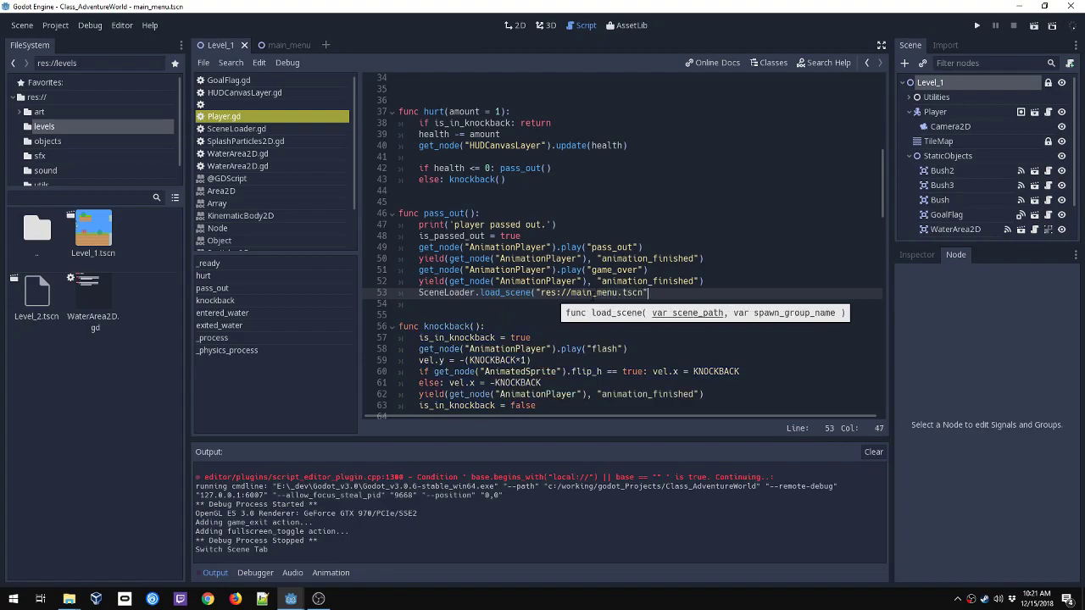
{"action": "type", "text": ", null)"}
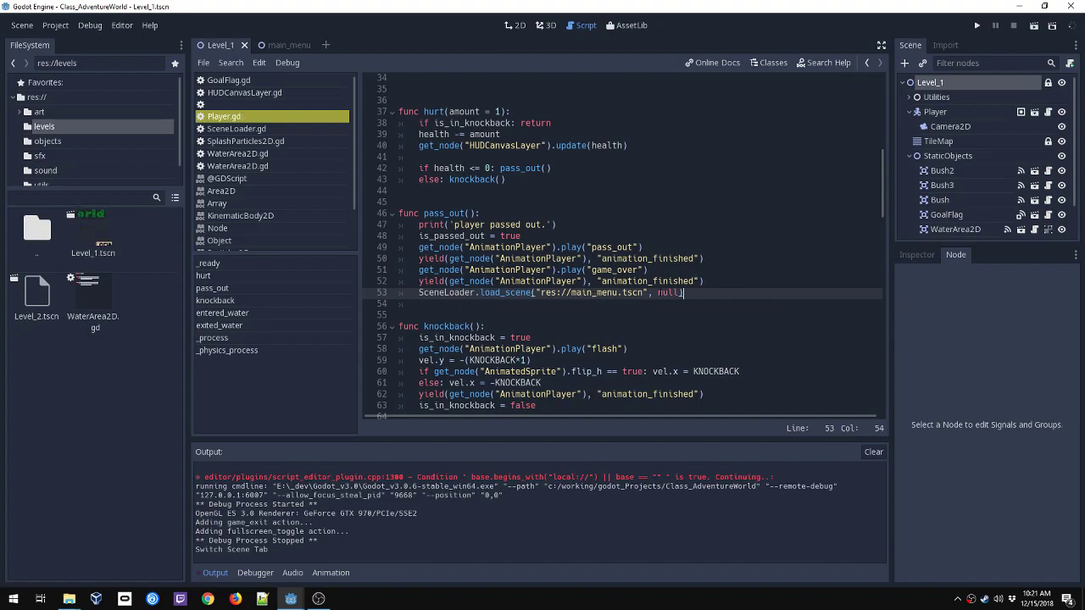
- Run the project, start a new game, move the player into the spikes until he passes out, and exit from the main menu
{"action": "left_click", "coordinate": [976, 26]}
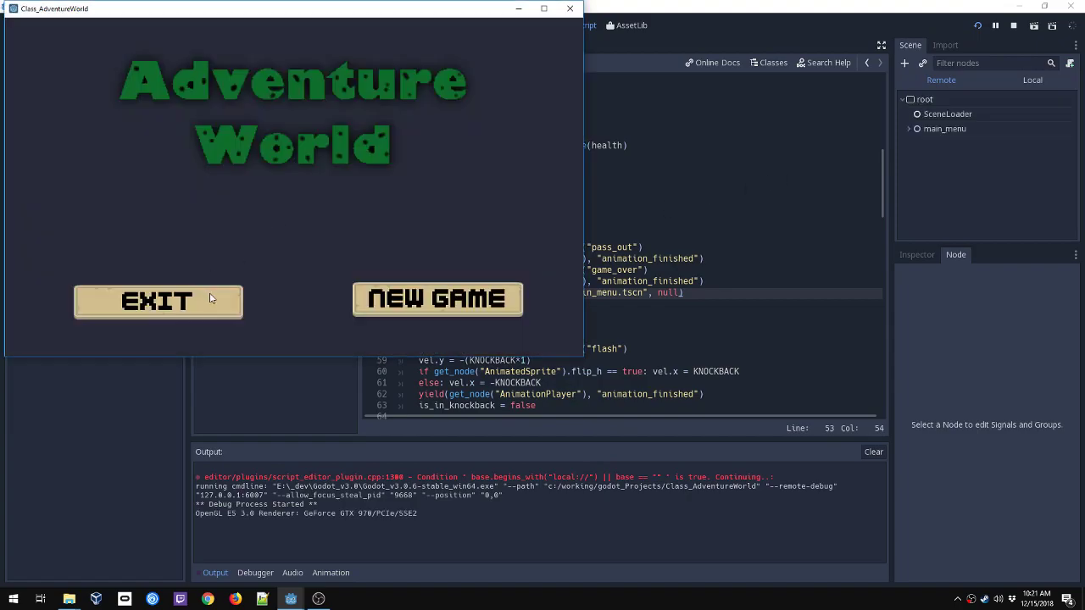
{"action": "left_click", "coordinate": [408, 307]}
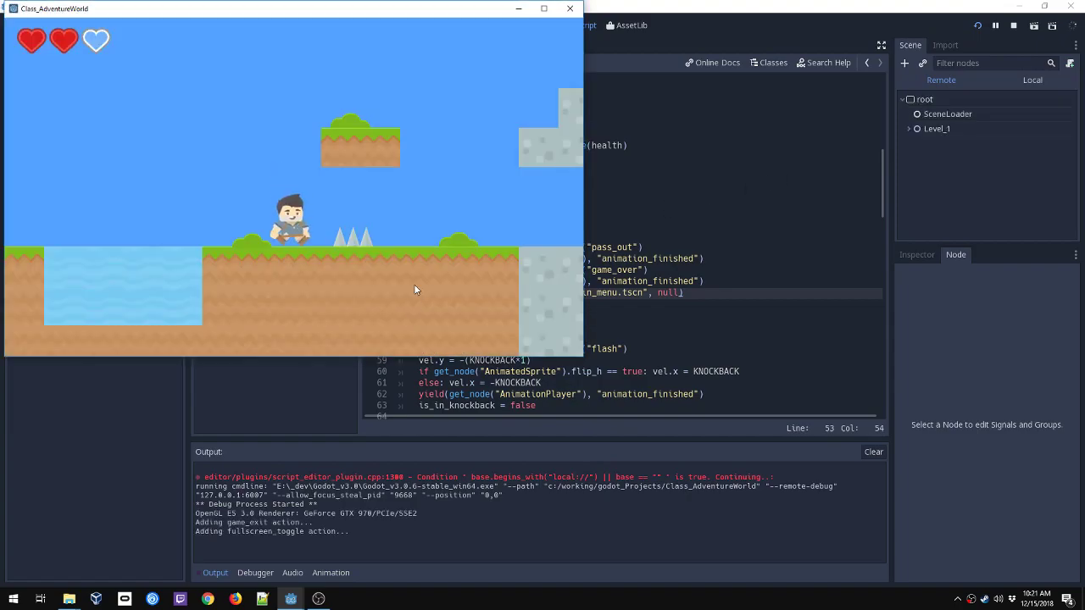
{"action": "key", "text": "Right"}
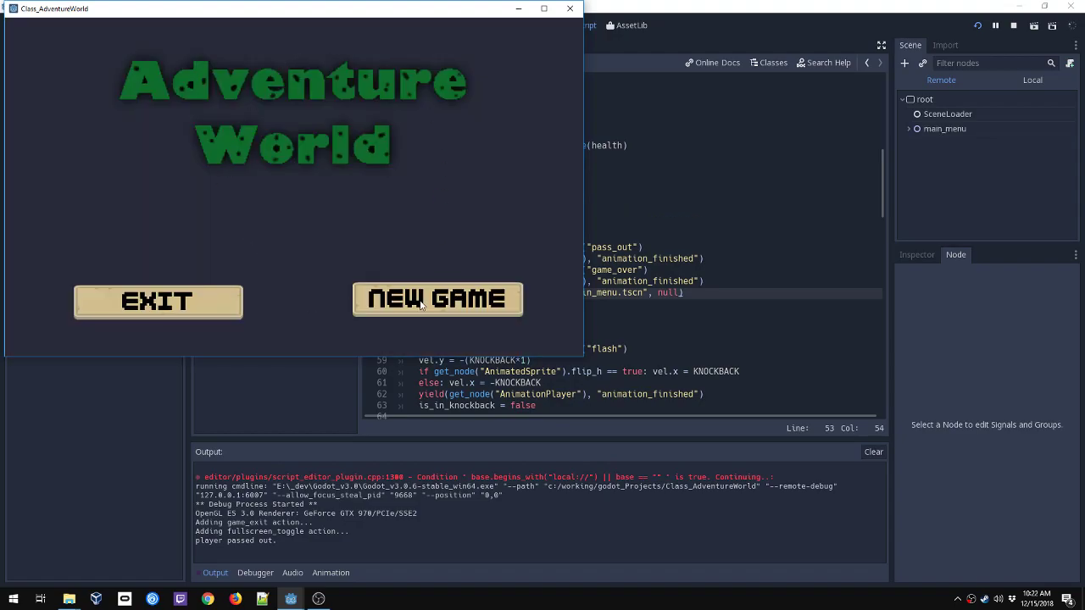
{"action": "left_click", "coordinate": [203, 302]}
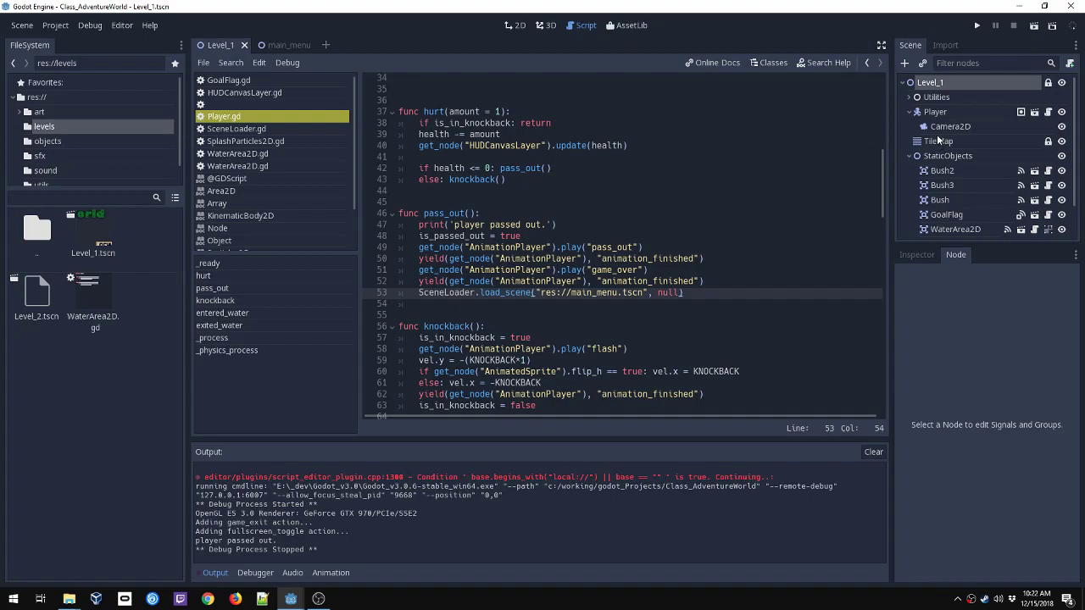
- Open the Player scene, examine the AnimationPlayer's game_over animation timeline, and save the scene
{"action": "left_click", "coordinate": [940, 112]}
{"action": "left_click", "coordinate": [1020, 112]}
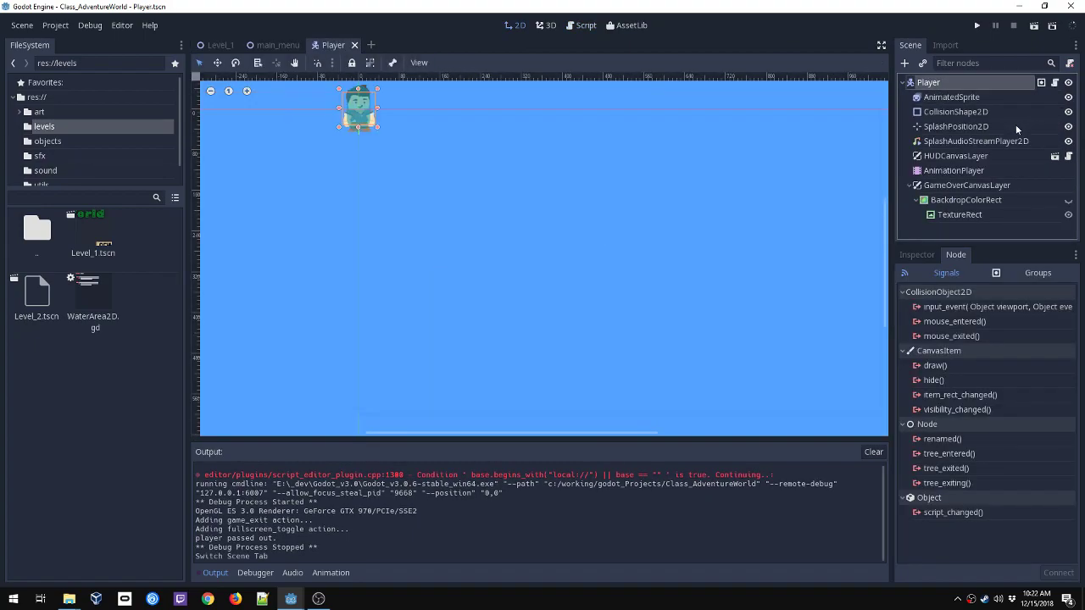
{"action": "left_click", "coordinate": [953, 172]}
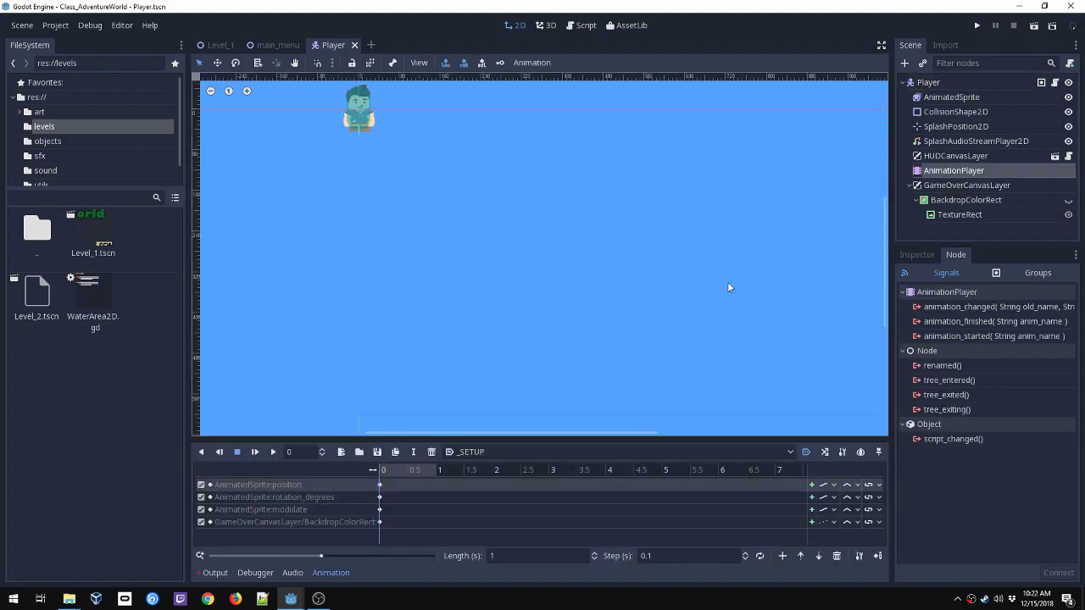
{"action": "left_click", "coordinate": [471, 452]}
{"action": "left_click", "coordinate": [475, 497]}
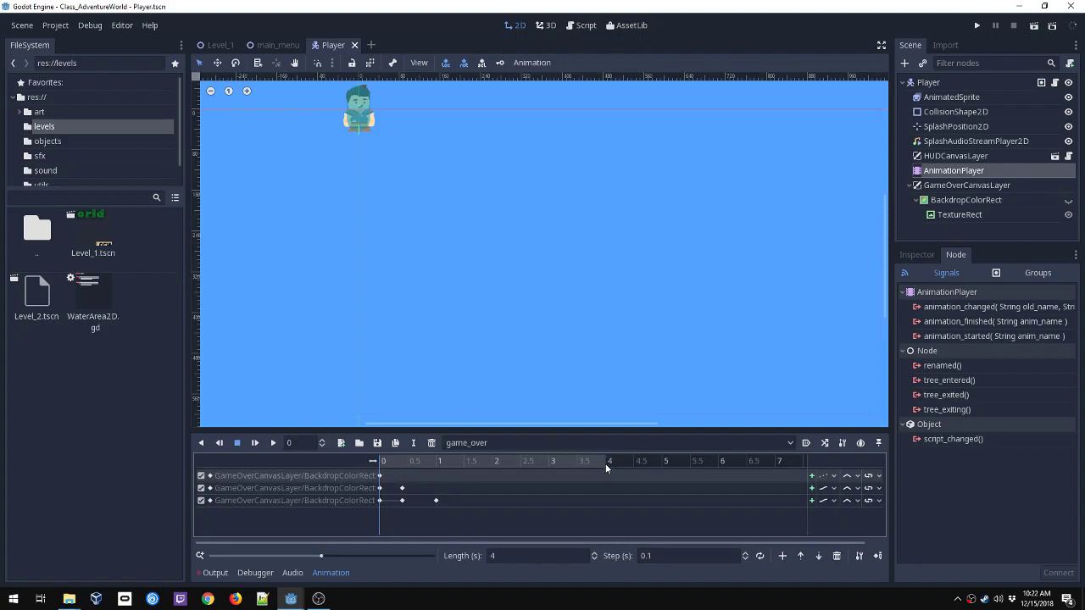
{"action": "key", "text": "ctrl+s"}
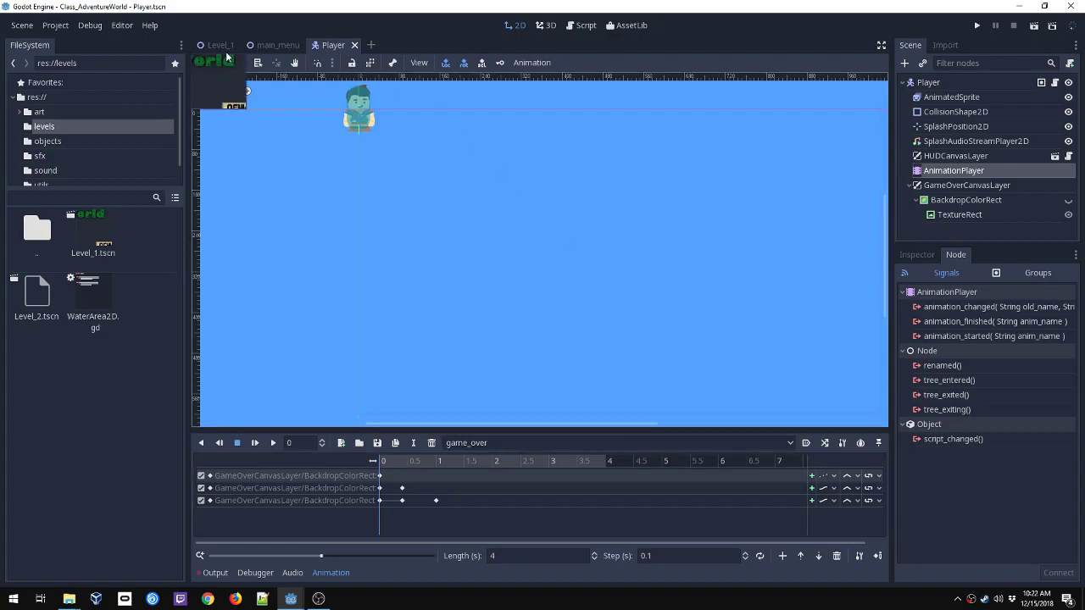
- Review the main_menu scene's layout and return to the Level_1 scene
{"action": "left_click", "coordinate": [267, 45]}
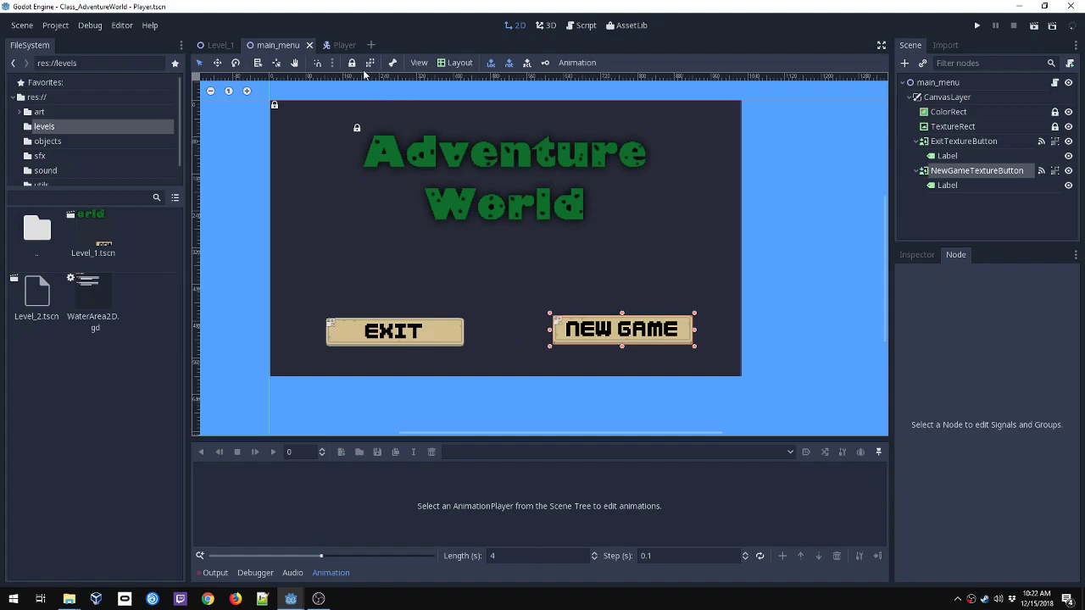
{"action": "left_click", "coordinate": [217, 45]}
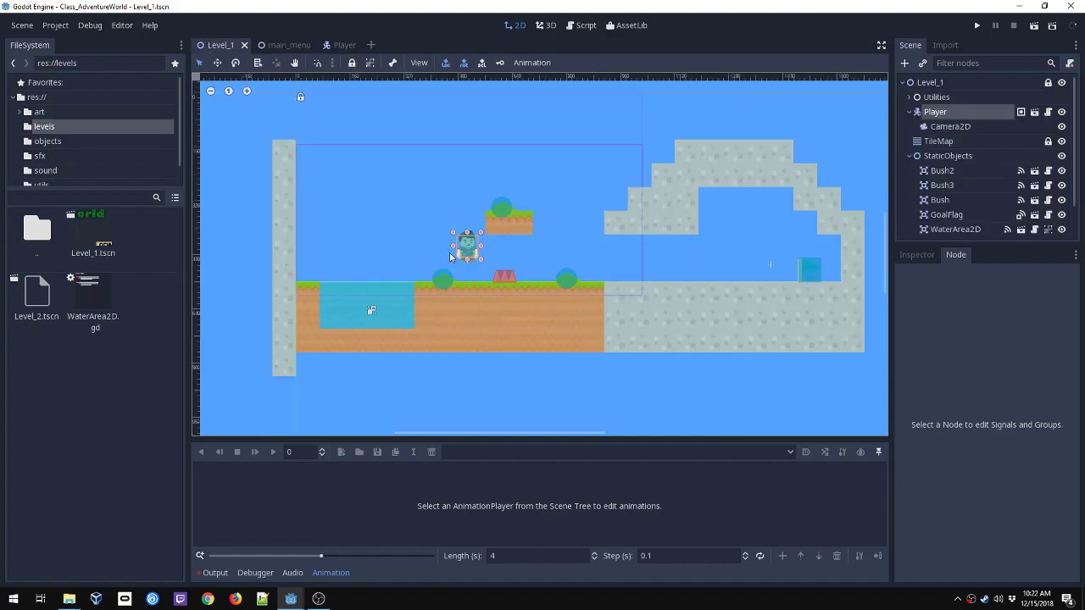